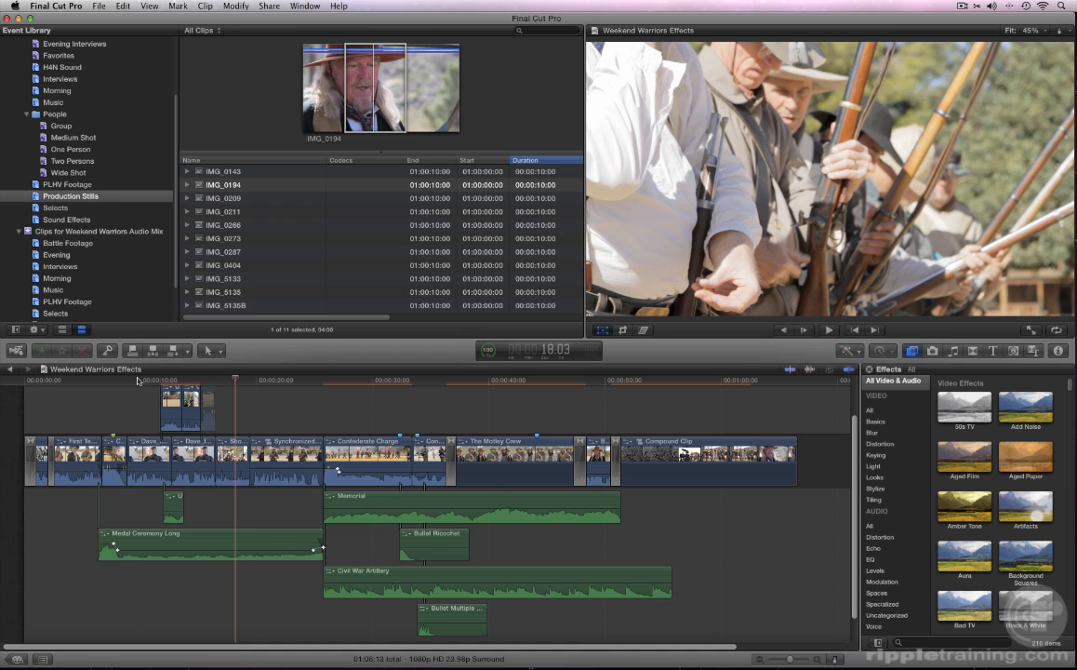
- Play forward until the playhead reaches the uniformed officer's interview clip
key("l")
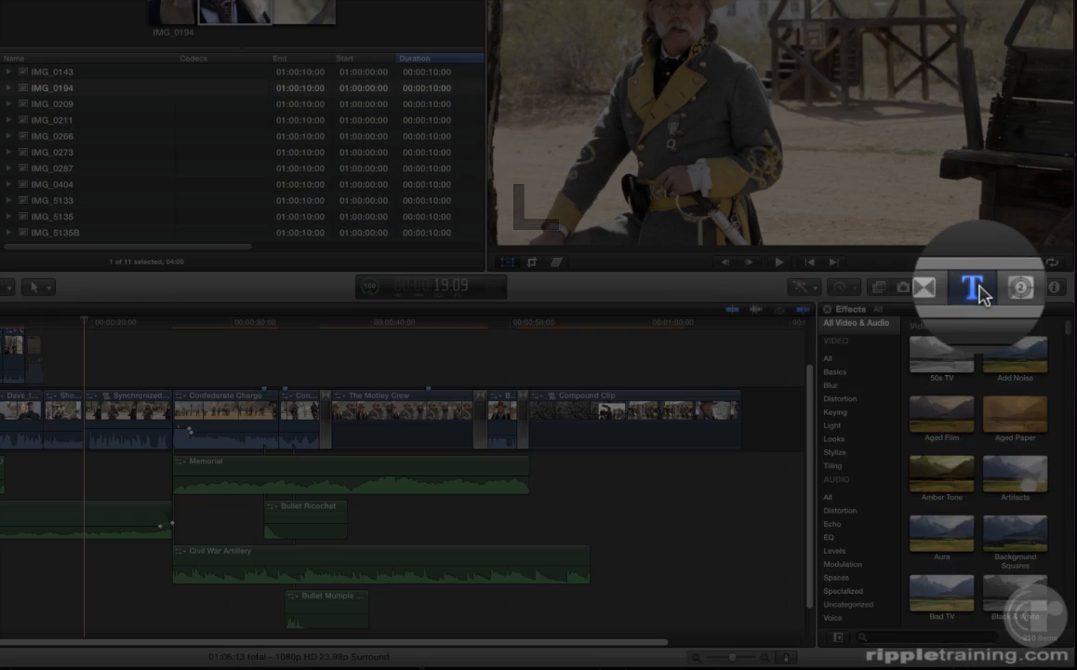
- Connect the Formal lower-third title above the officer's interview and park the playhead on it
left_click(979, 299)
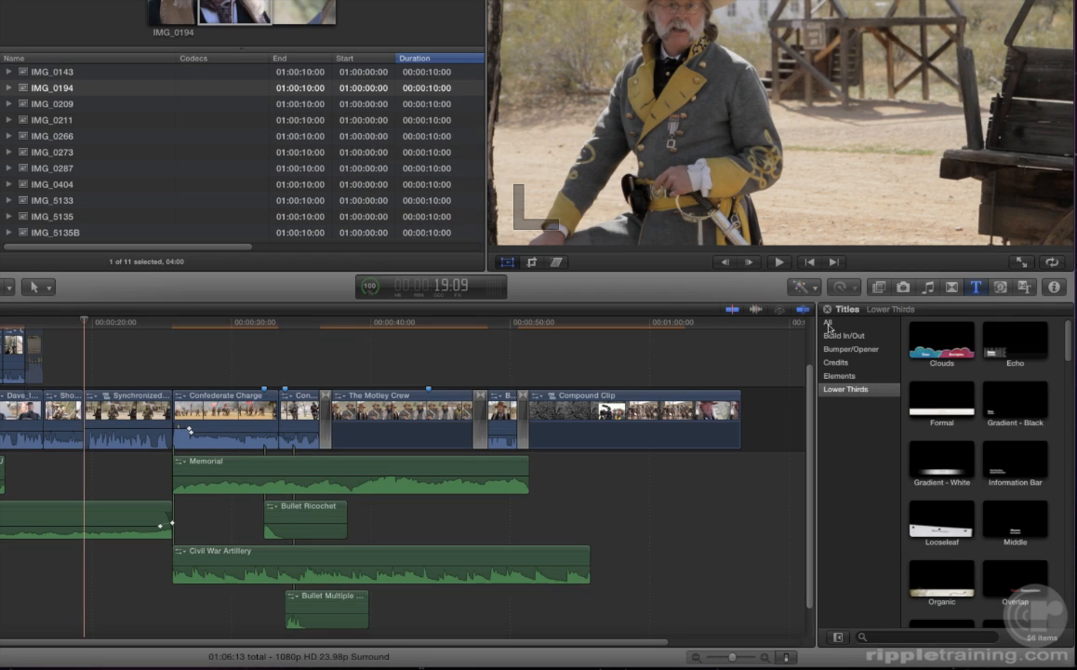
left_click(828, 322)
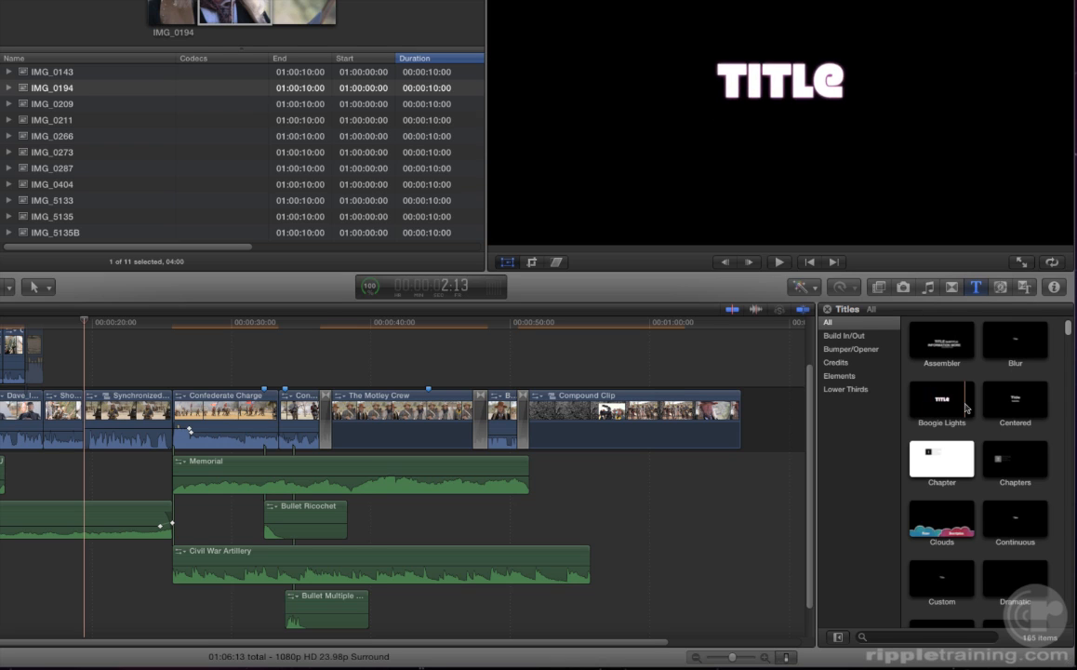
left_click(854, 390)
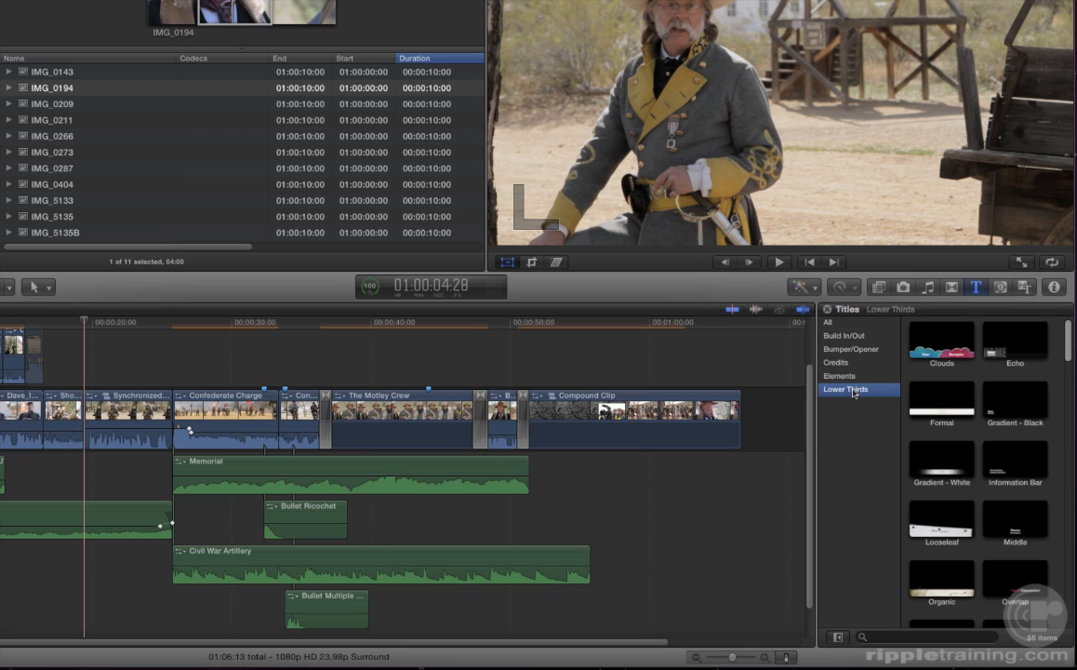
left_click(926, 399)
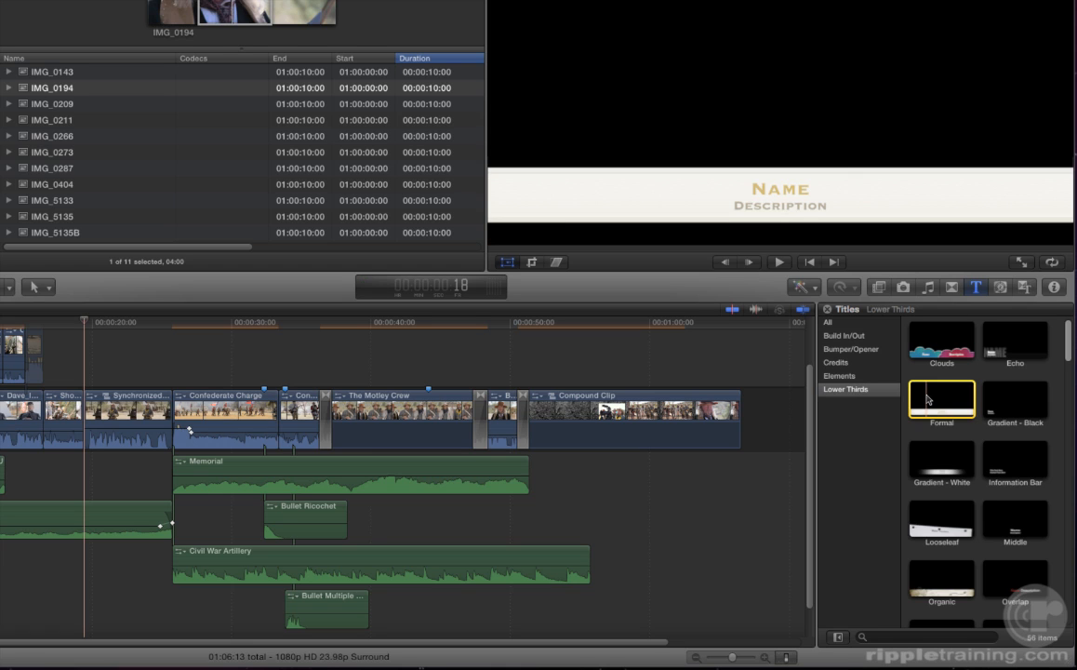
key("q")
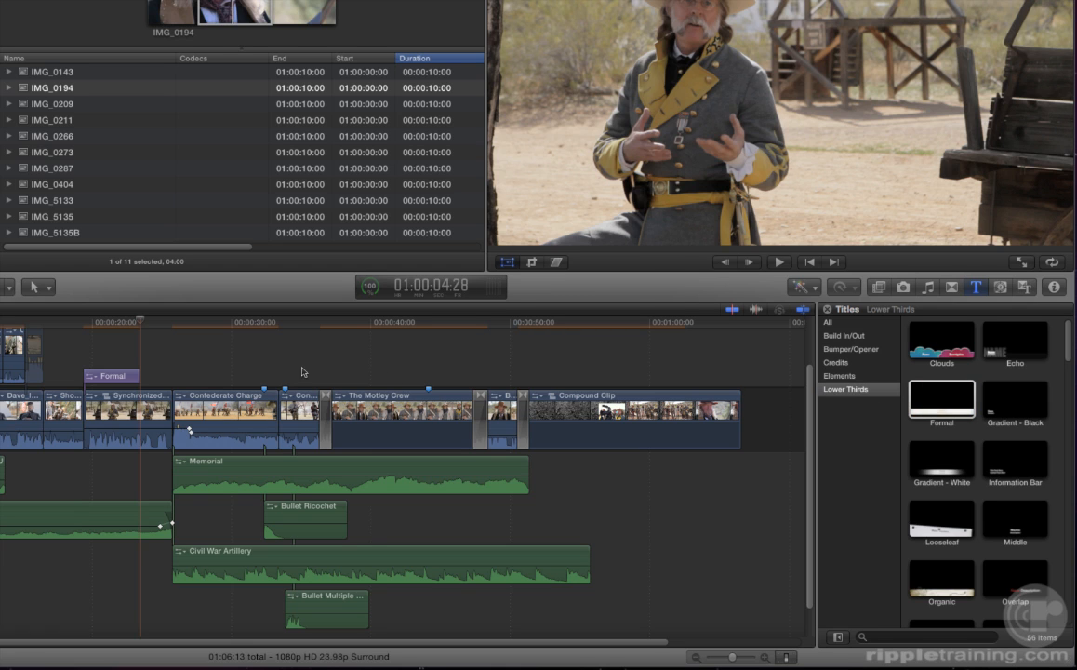
left_click(115, 323)
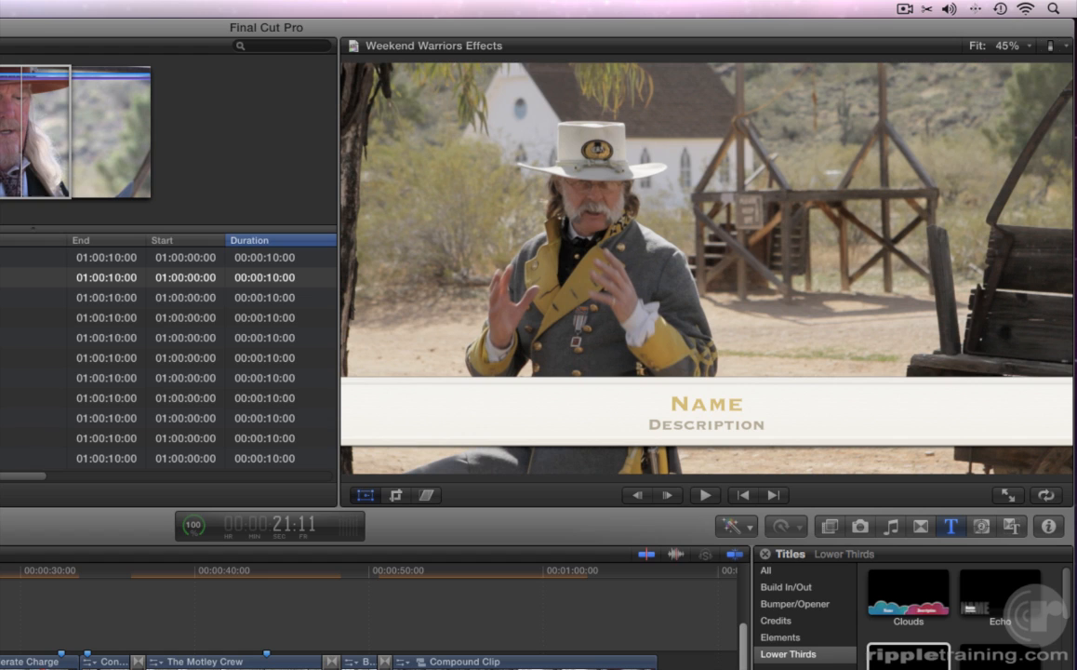
- Type the officer's full name into the title's Name line and show the Text Inspector
key("c")
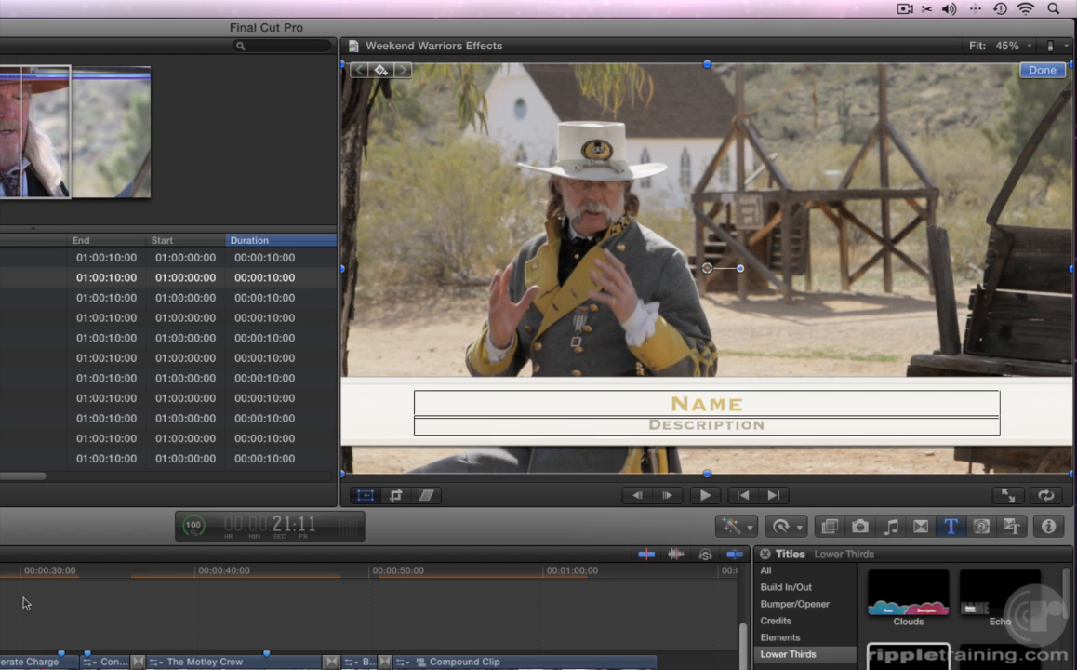
double_click(670, 407)
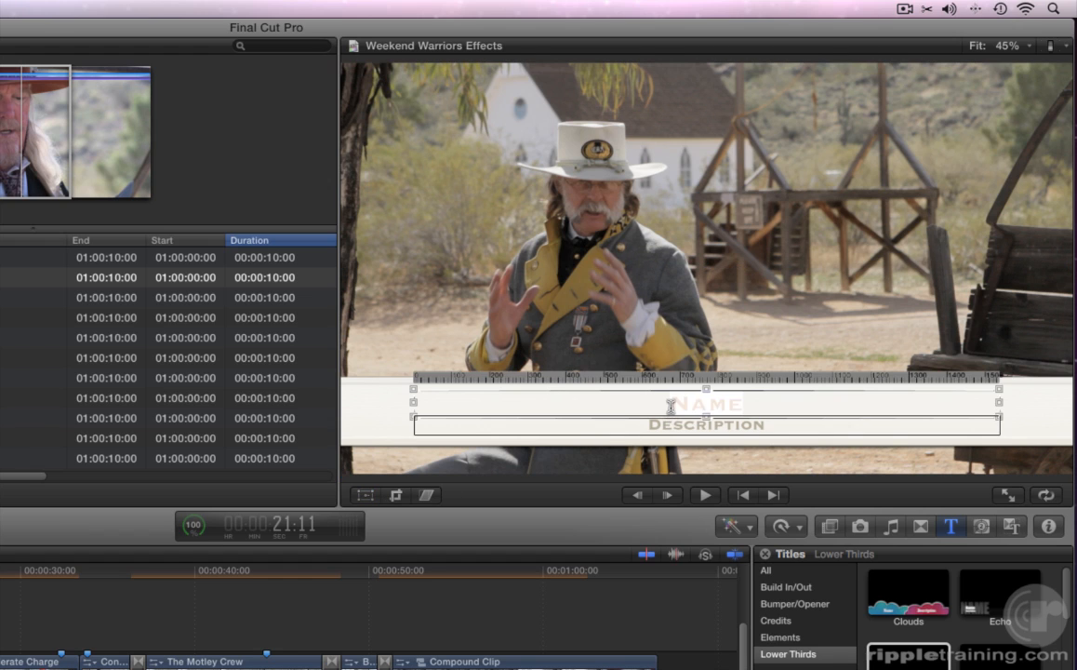
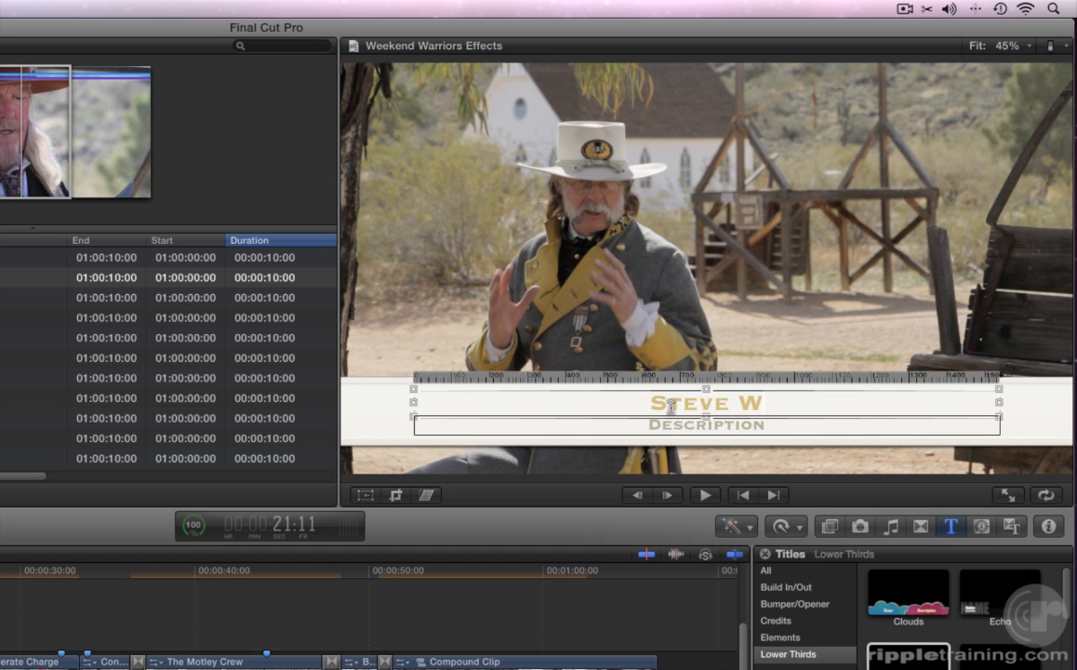
key("super+4")
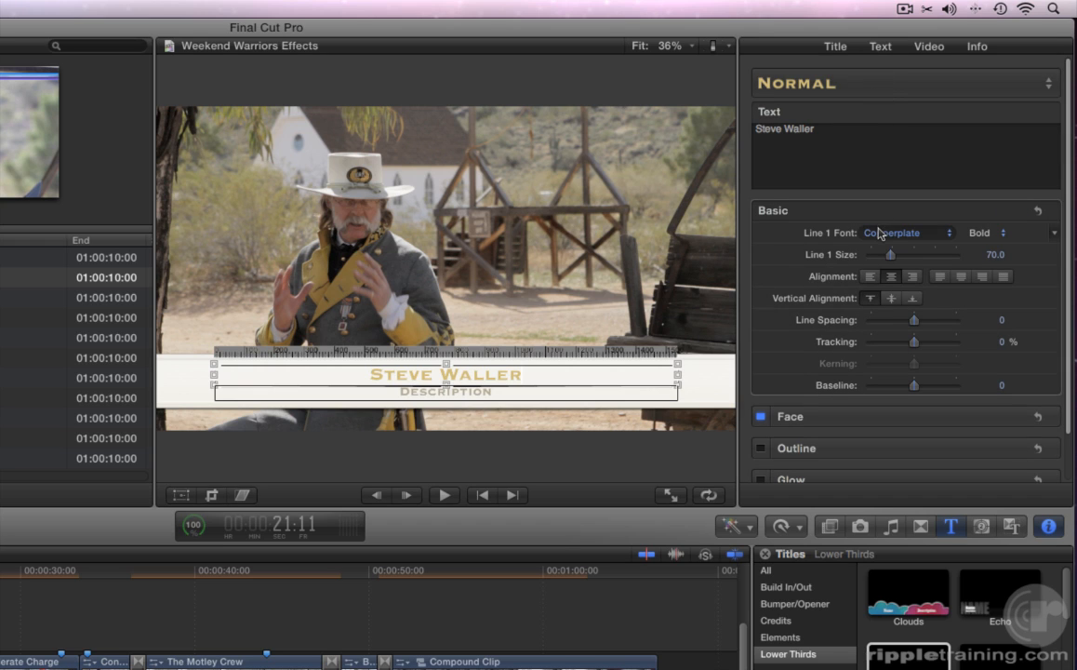
- Give the name line the GAZ font at size 100 and raise its baseline to 40
left_click(880, 234)
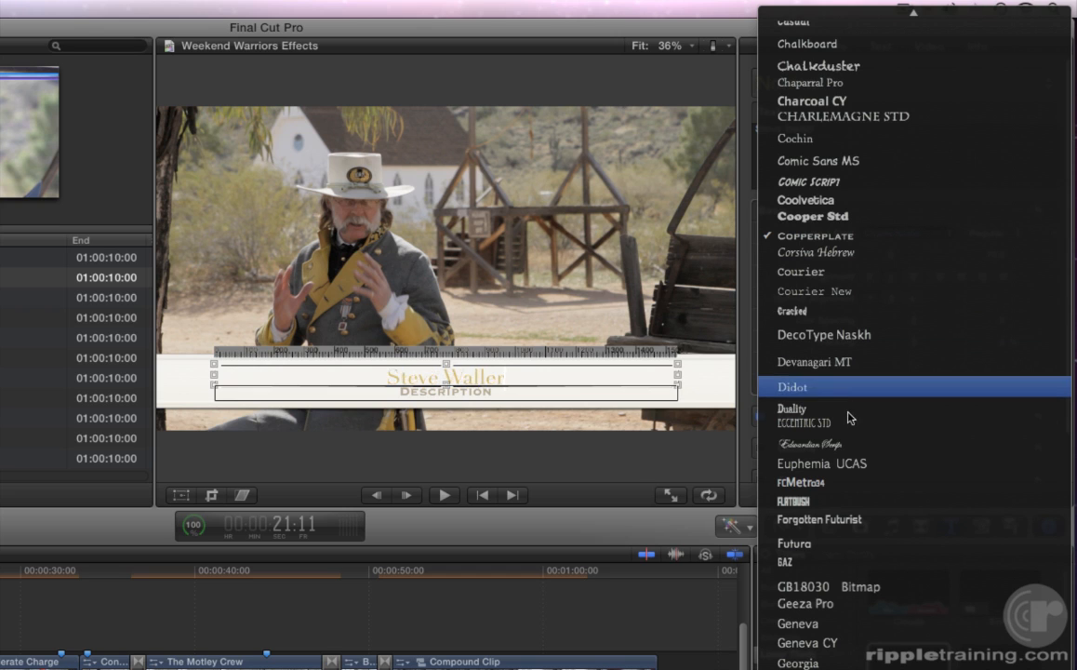
left_click(822, 564)
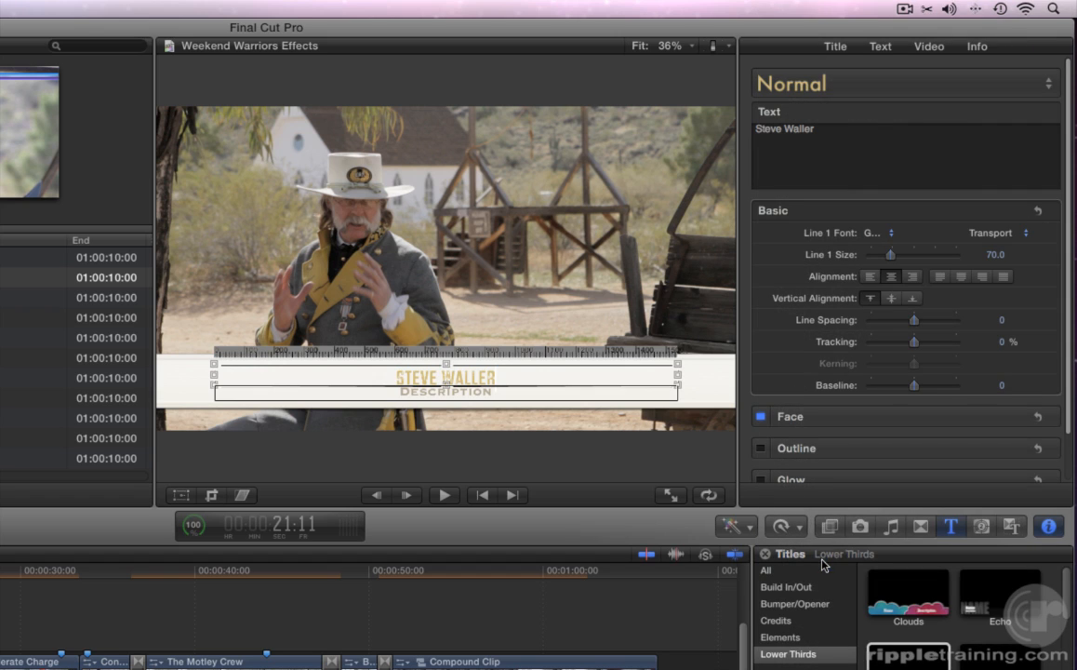
left_click(996, 255)
type("100")
key("Return")
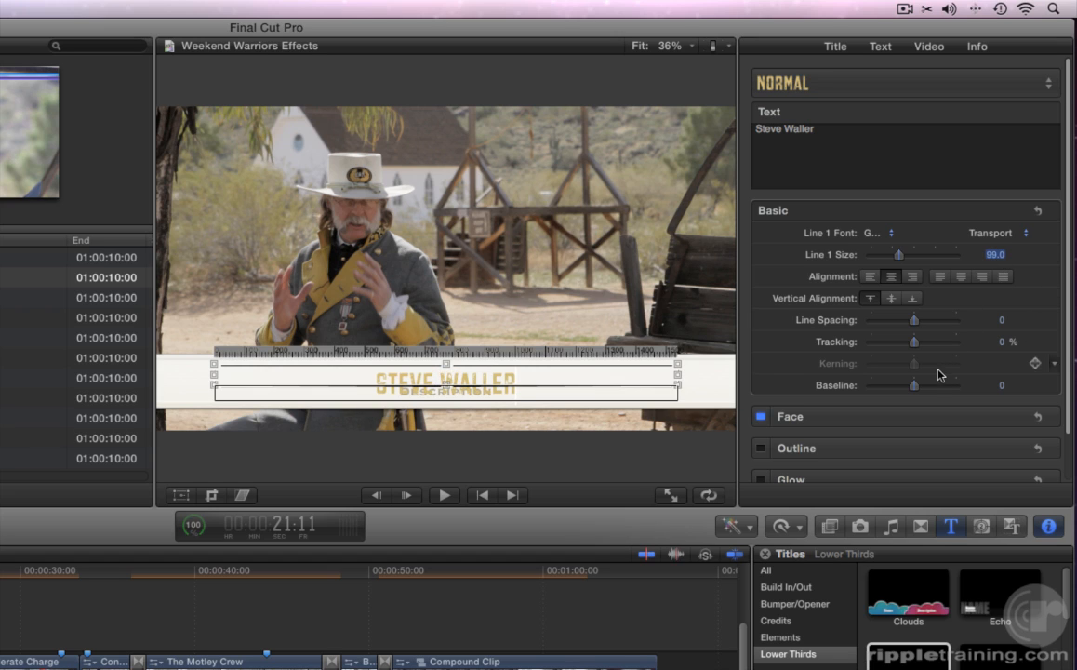
left_click_drag(911, 391, 932, 391)
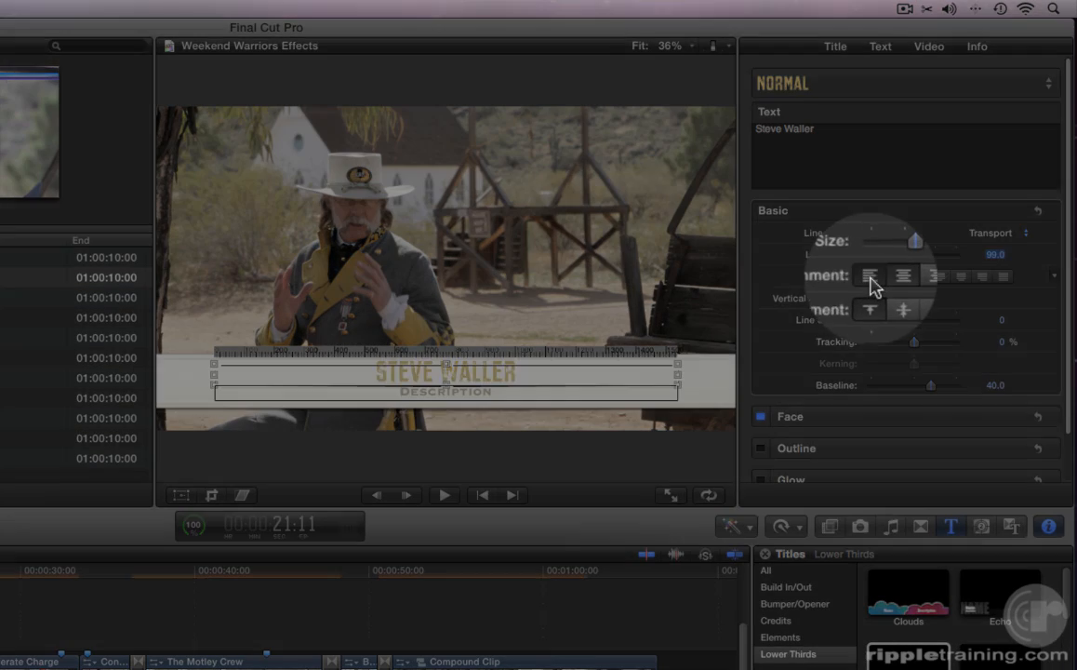
- Left-align the name line and give it a black outline
left_click(869, 277)
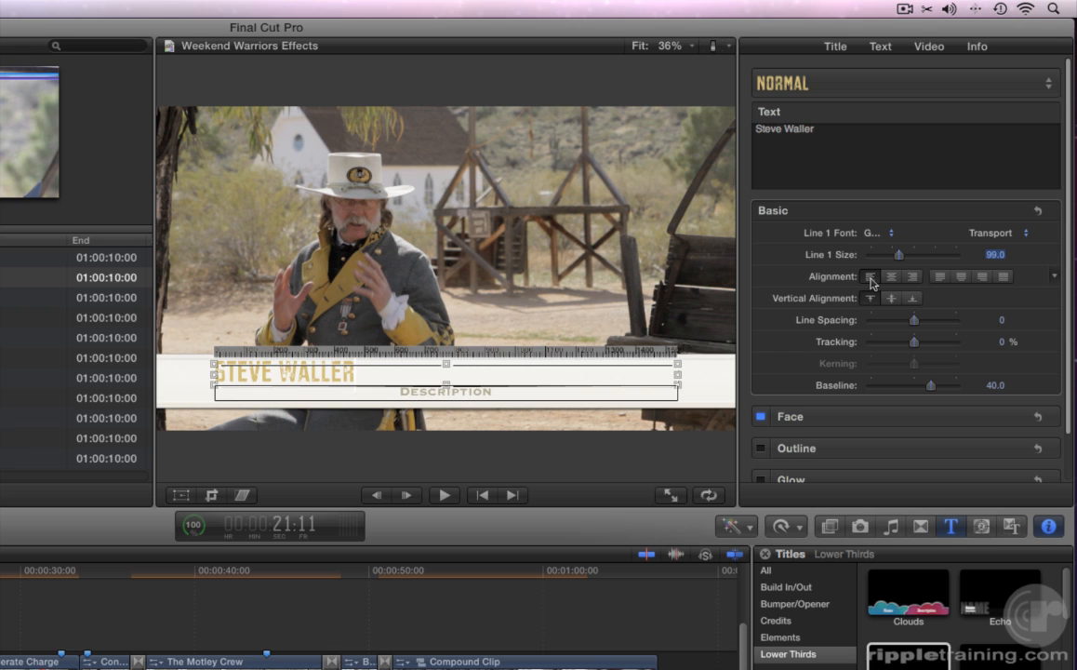
scroll(872, 282, "down", 2)
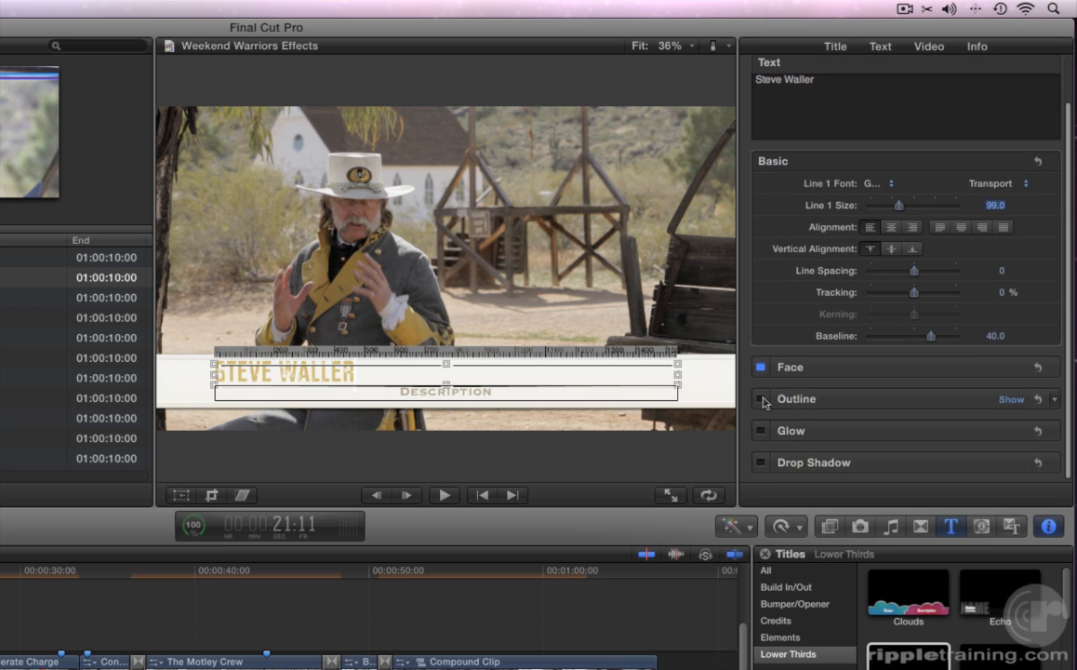
left_click(760, 398)
left_click(1009, 400)
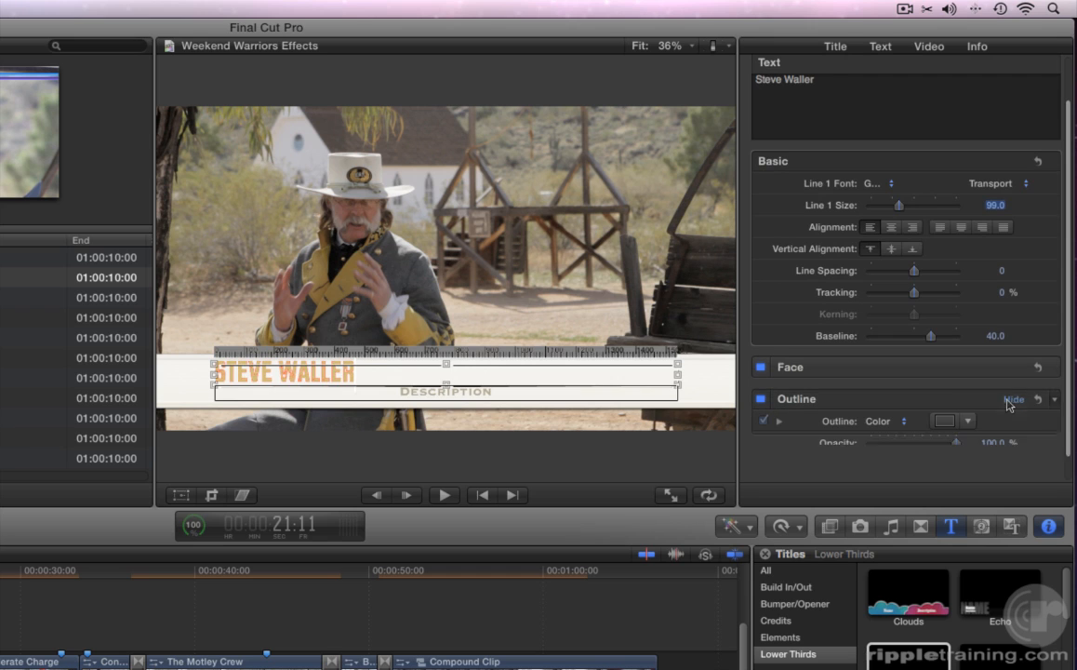
scroll(969, 392, "down", 2)
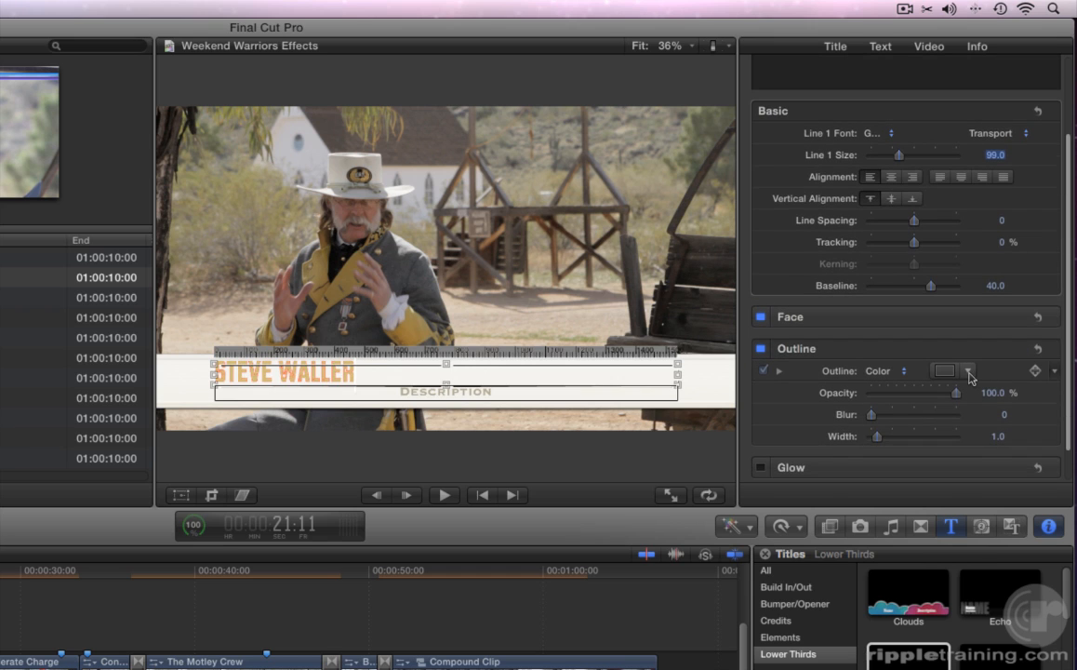
left_click(968, 370)
left_click(1022, 547)
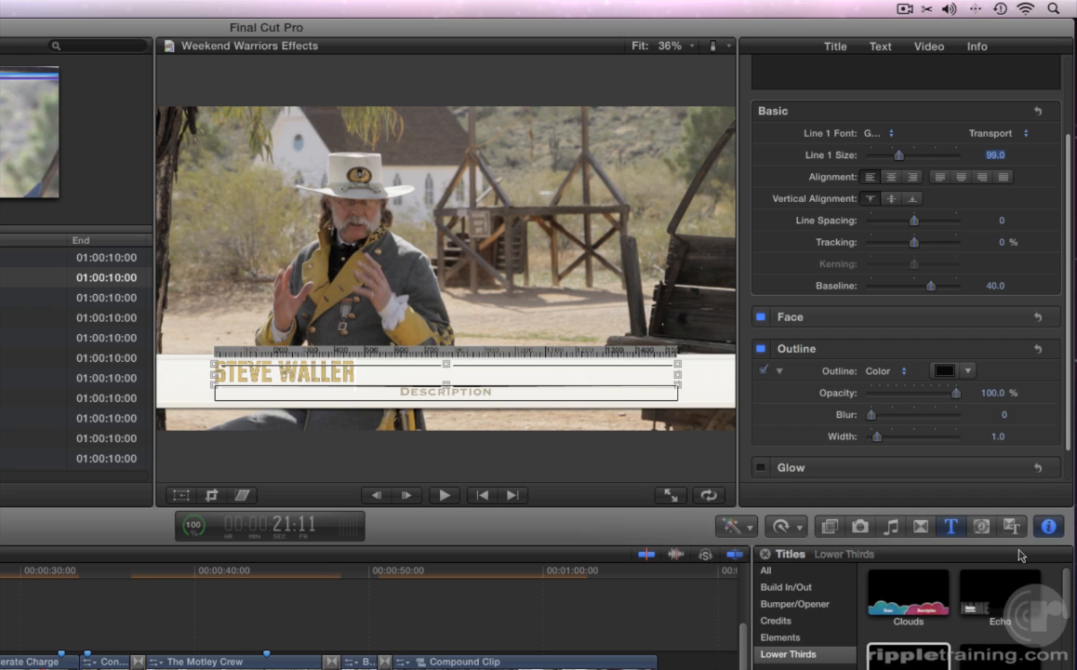
- Add a drop shadow to the name with 50% opacity, blur 5 and distance 25
scroll(1005, 385, "down", 1)
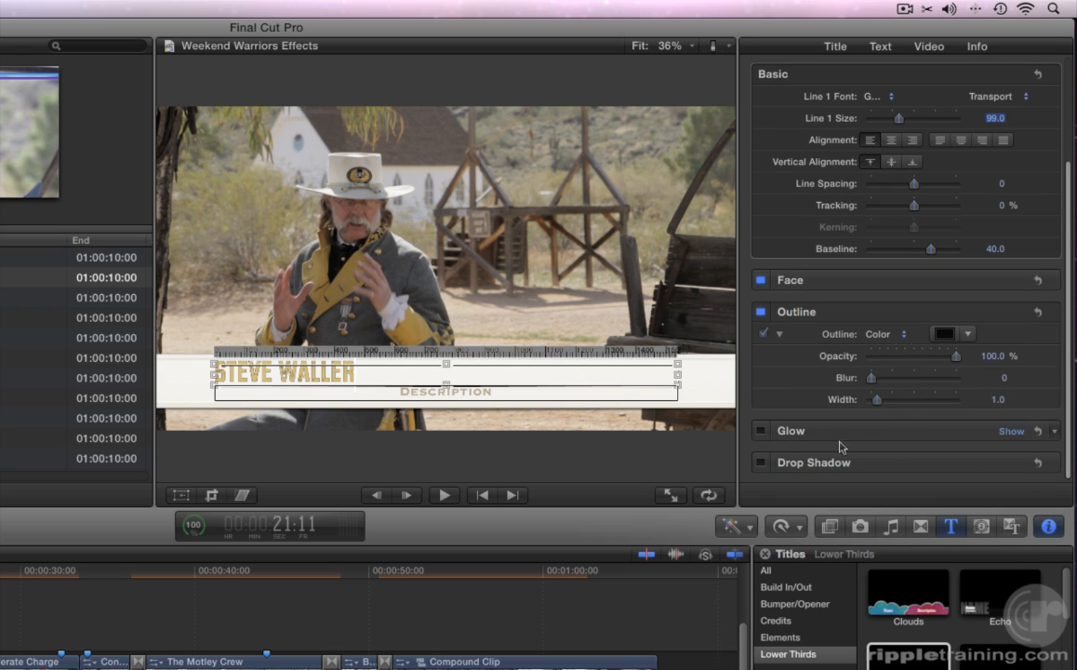
left_click(761, 463)
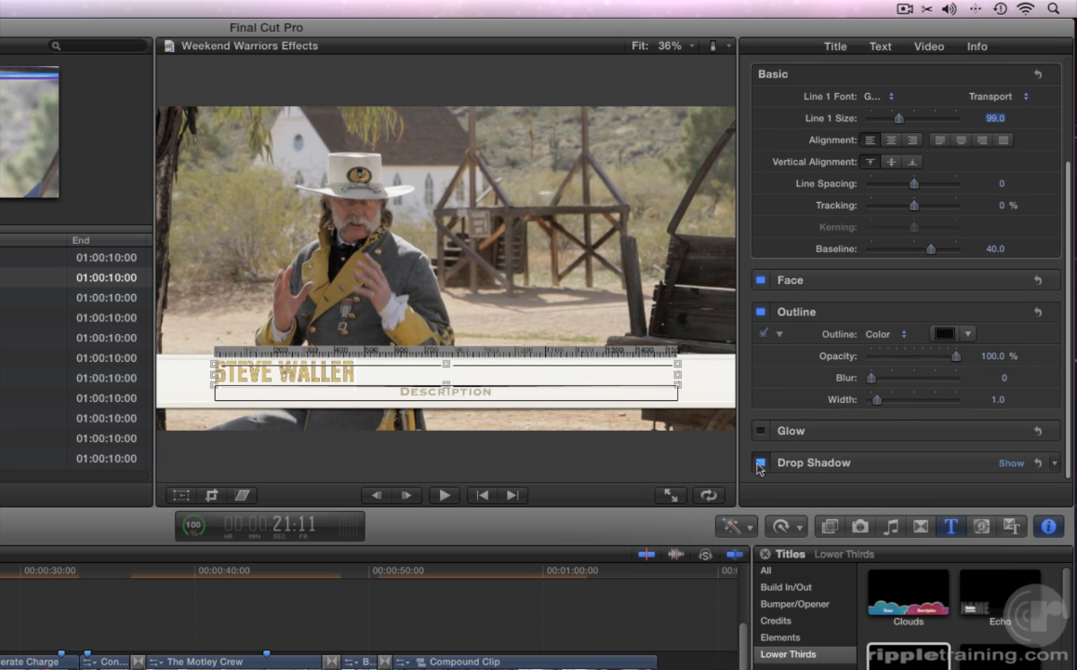
left_click(1011, 462)
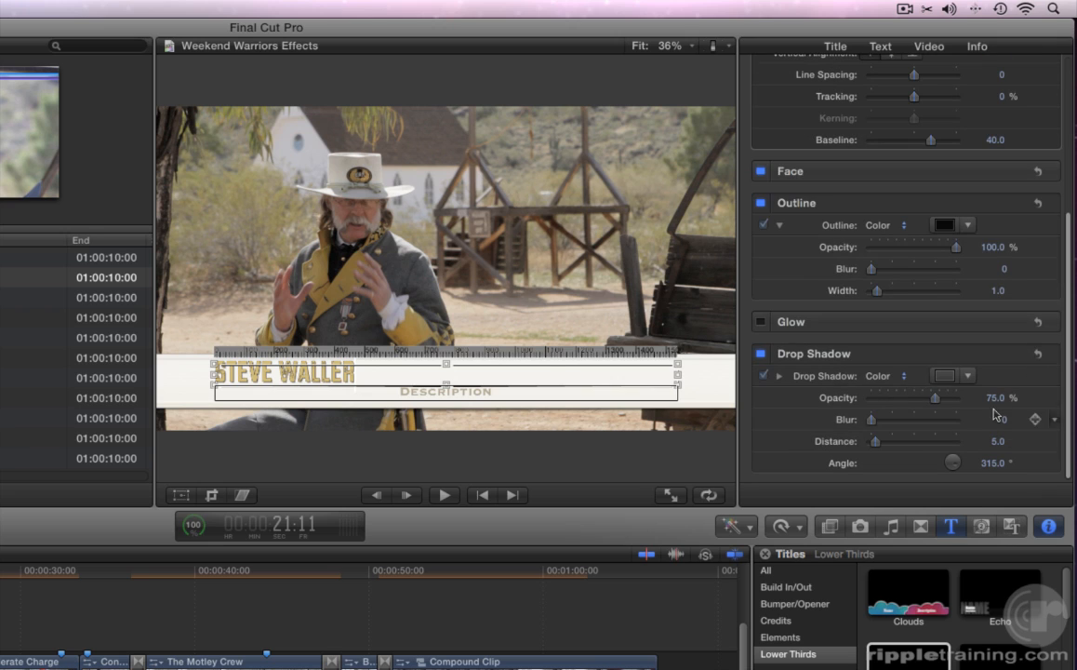
left_click(994, 399)
type("50")
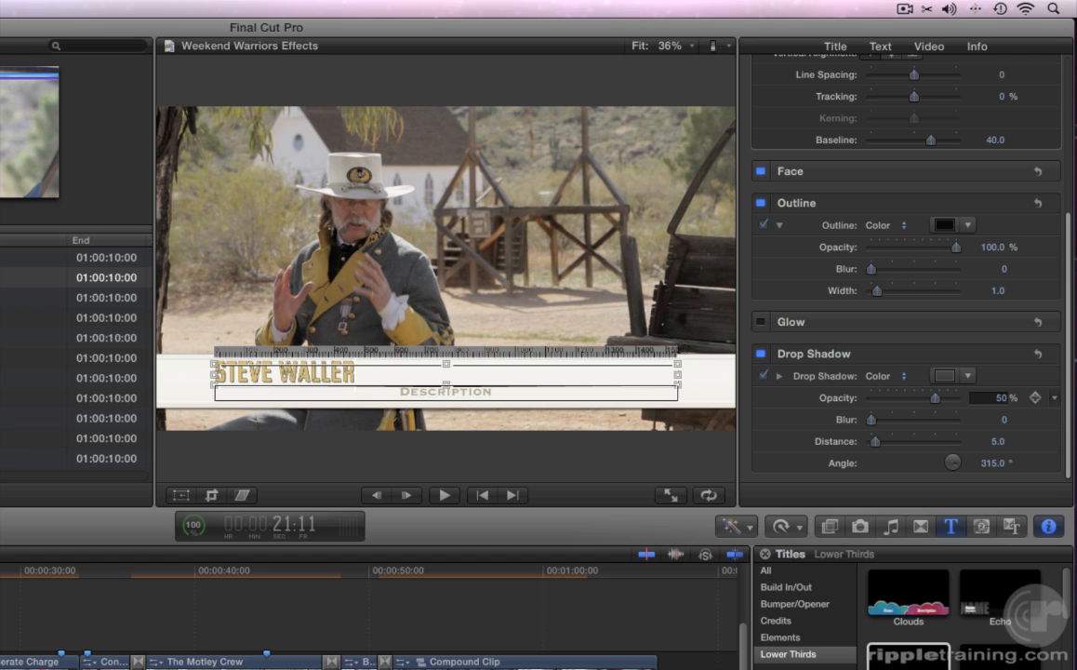
key("Tab")
type("5")
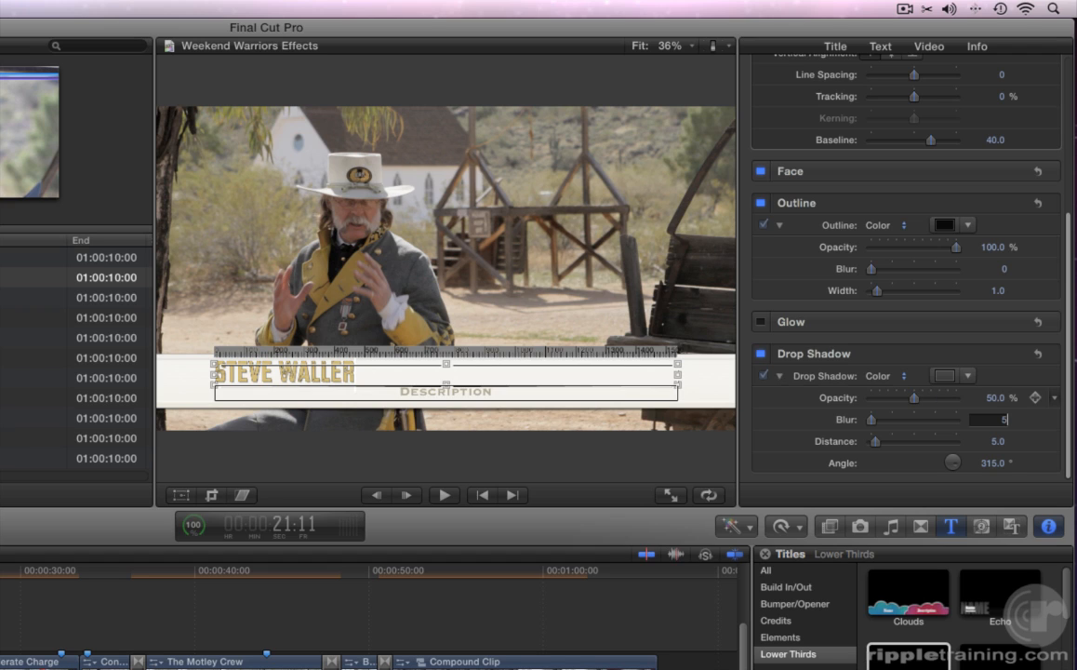
key("Tab")
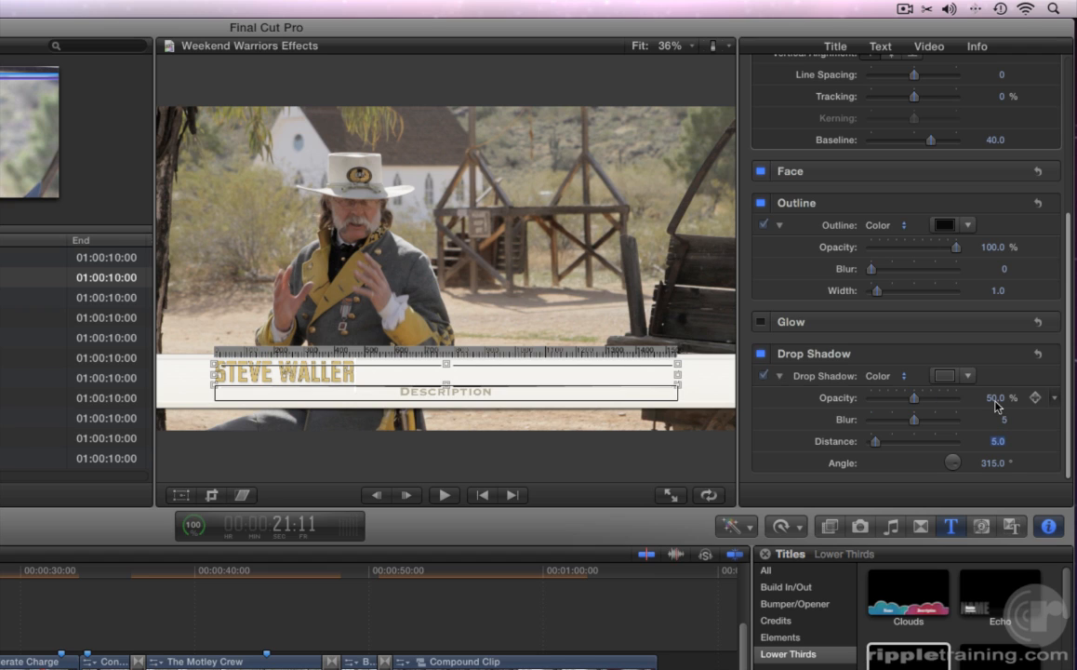
type("25")
key("Return")
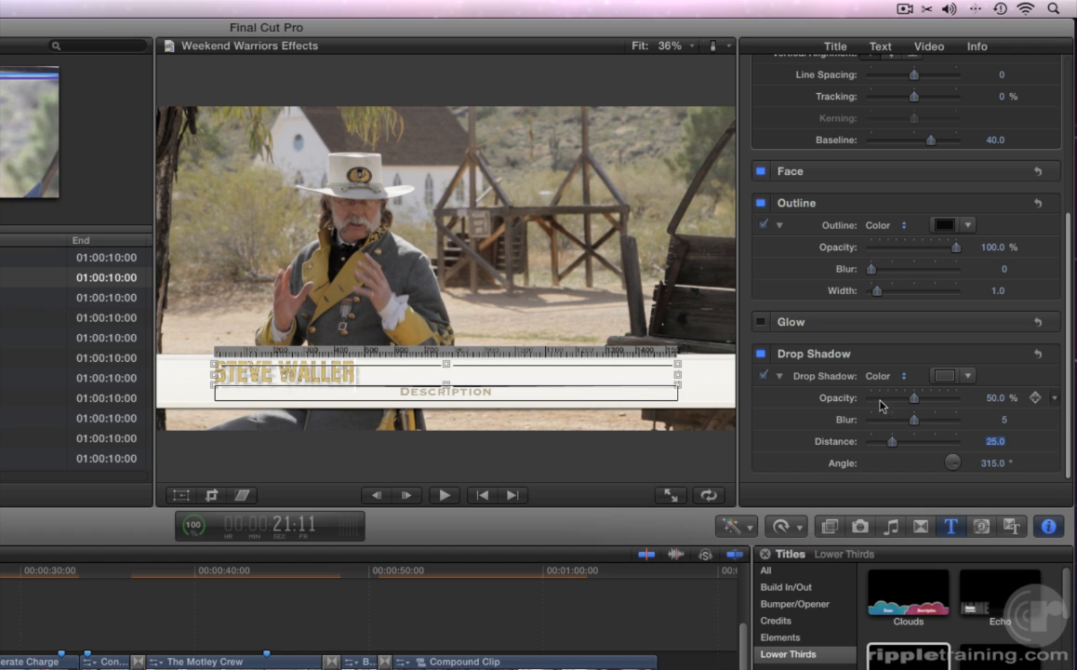
- Change the Description line to 'The South' and left-align it
double_click(465, 393)
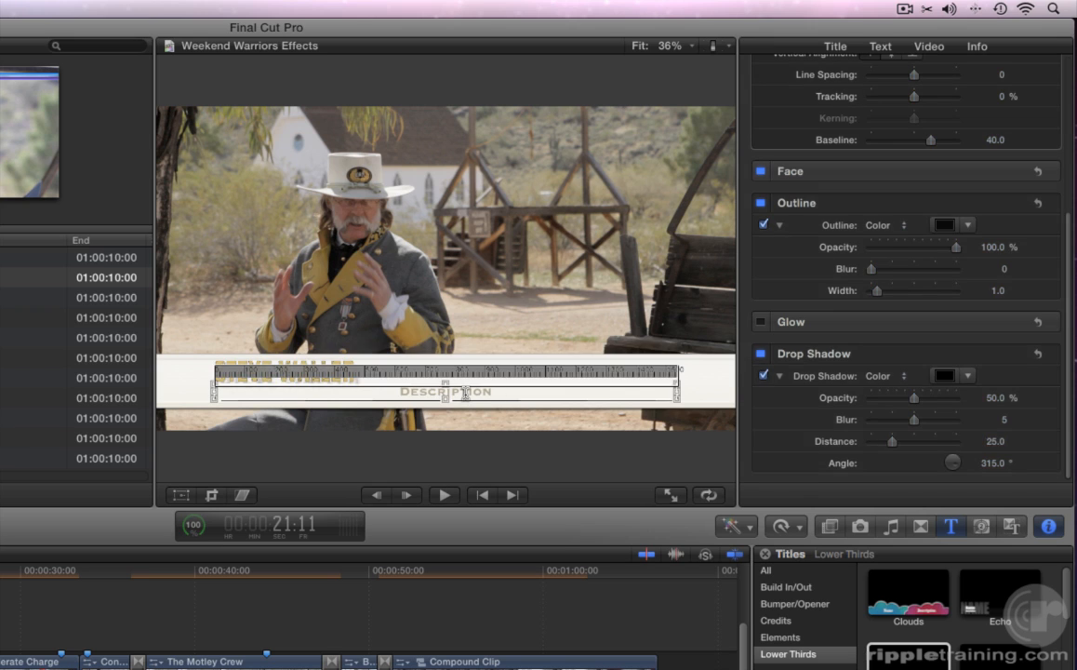
type("The South")
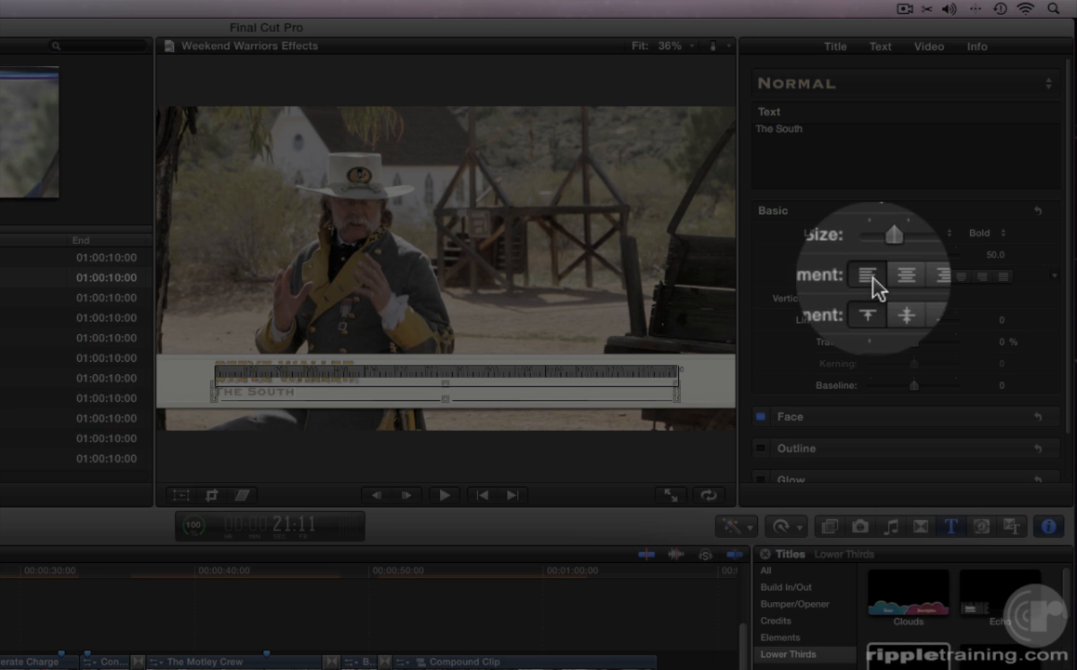
left_click(871, 278)
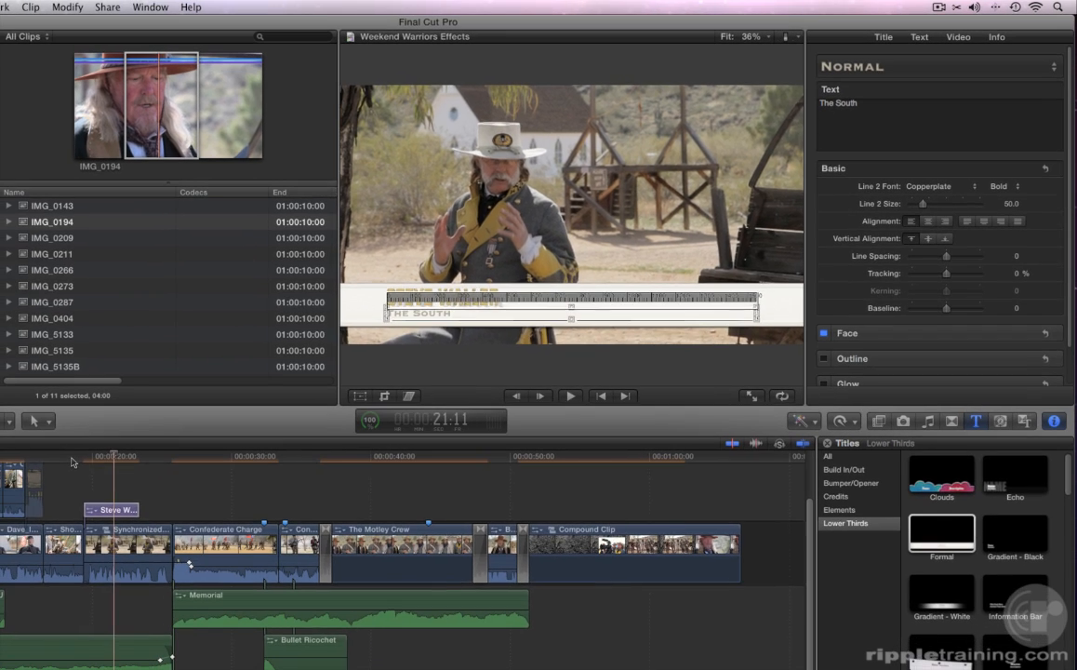
left_click(72, 460)
- Review the title, nudge it slightly later, and replay to check the new timing
key("space")
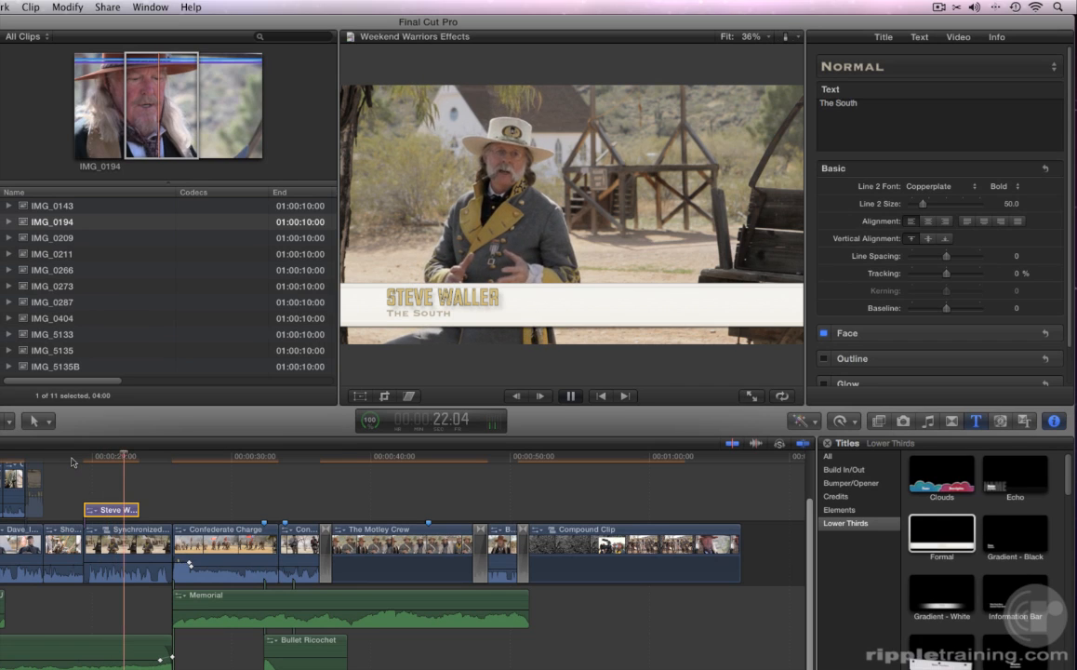
key("space")
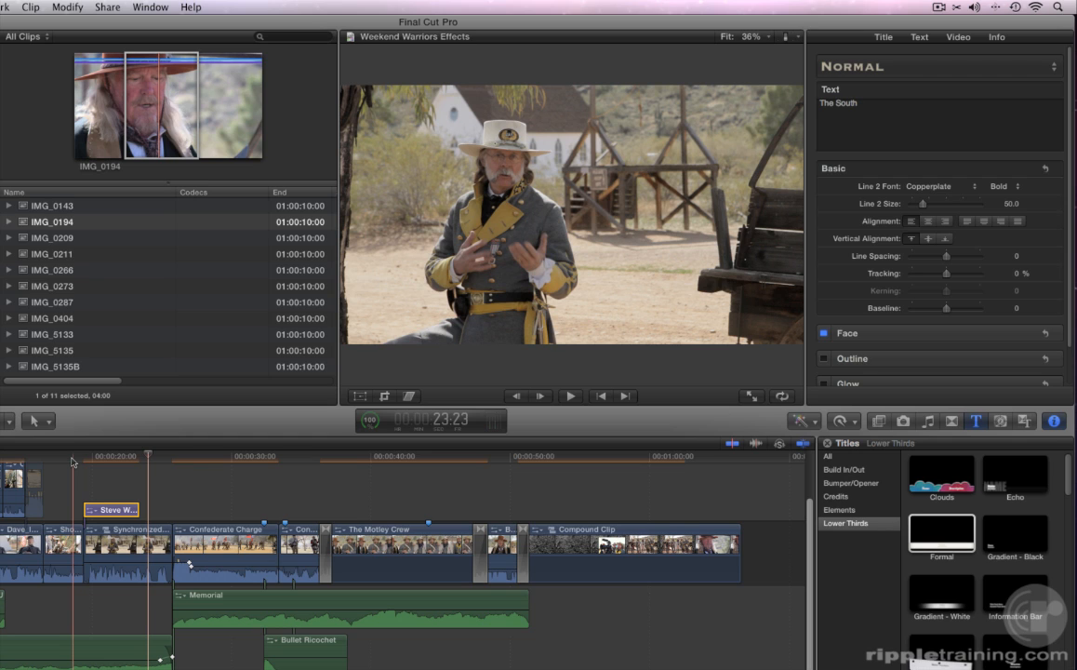
key("shift+period")
key("shift+period")
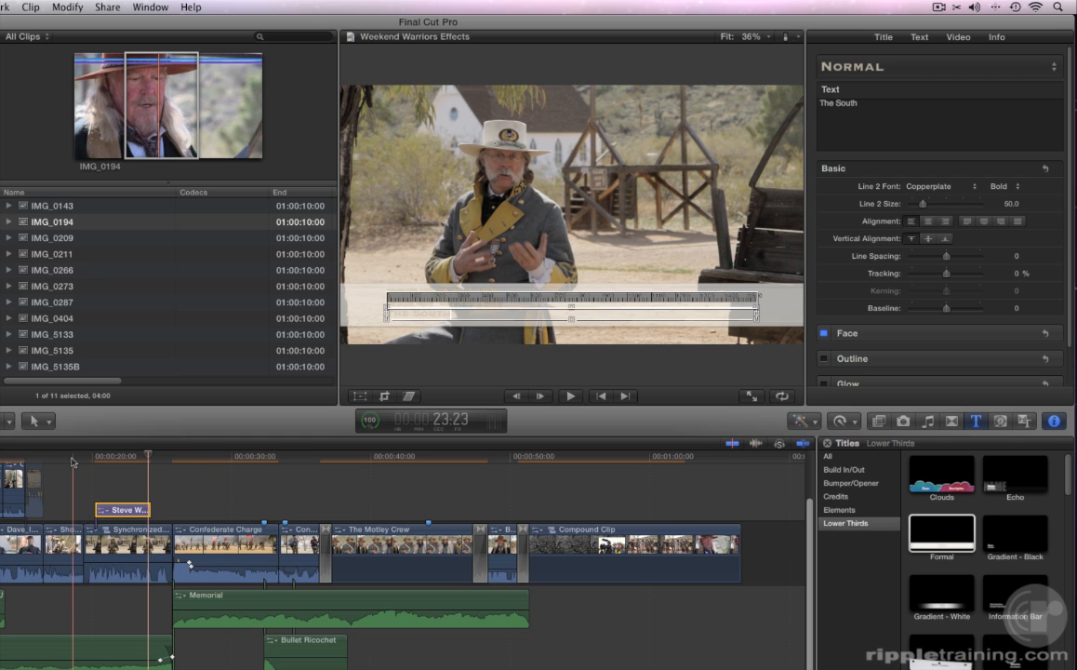
left_click(73, 458)
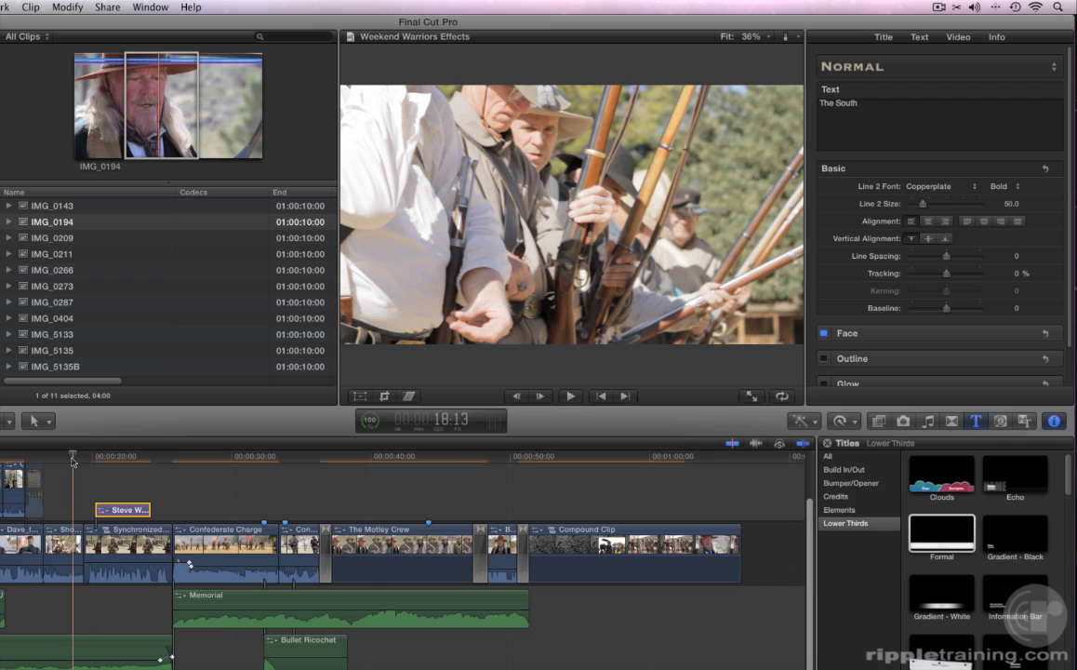
key("space")
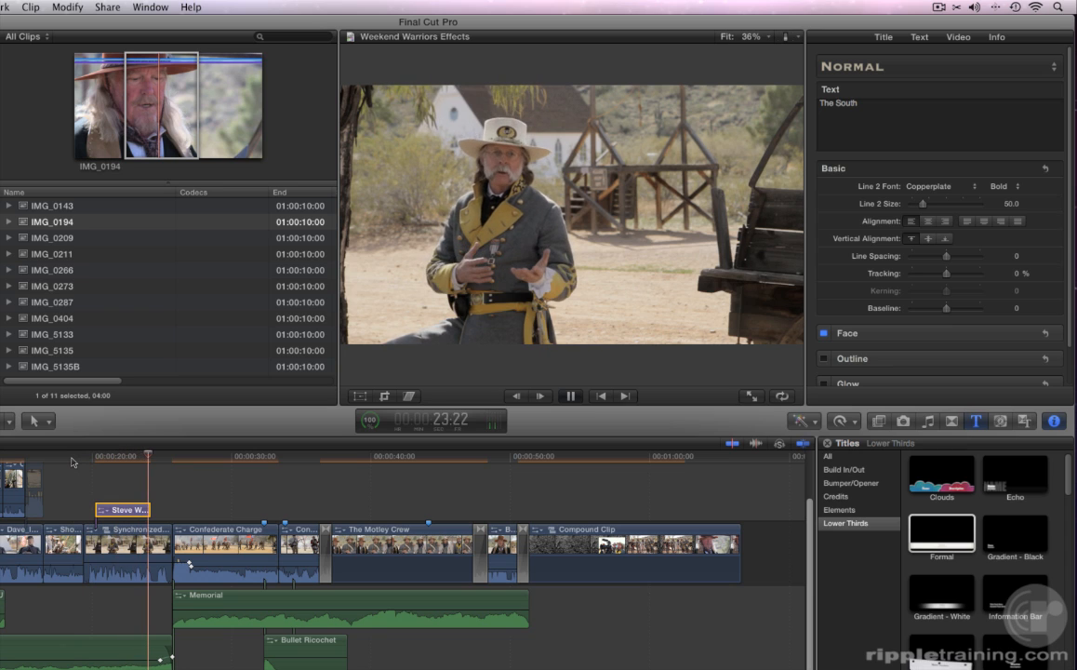
key("space")
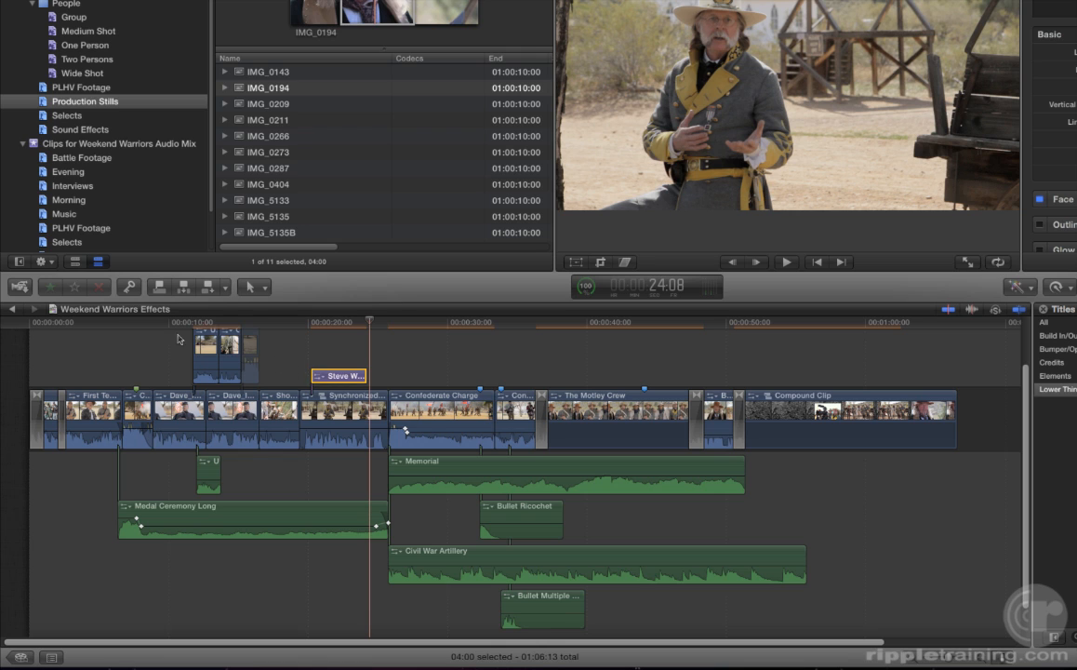
- Paste a copy of the name title over the earlier interview
left_click(158, 327)
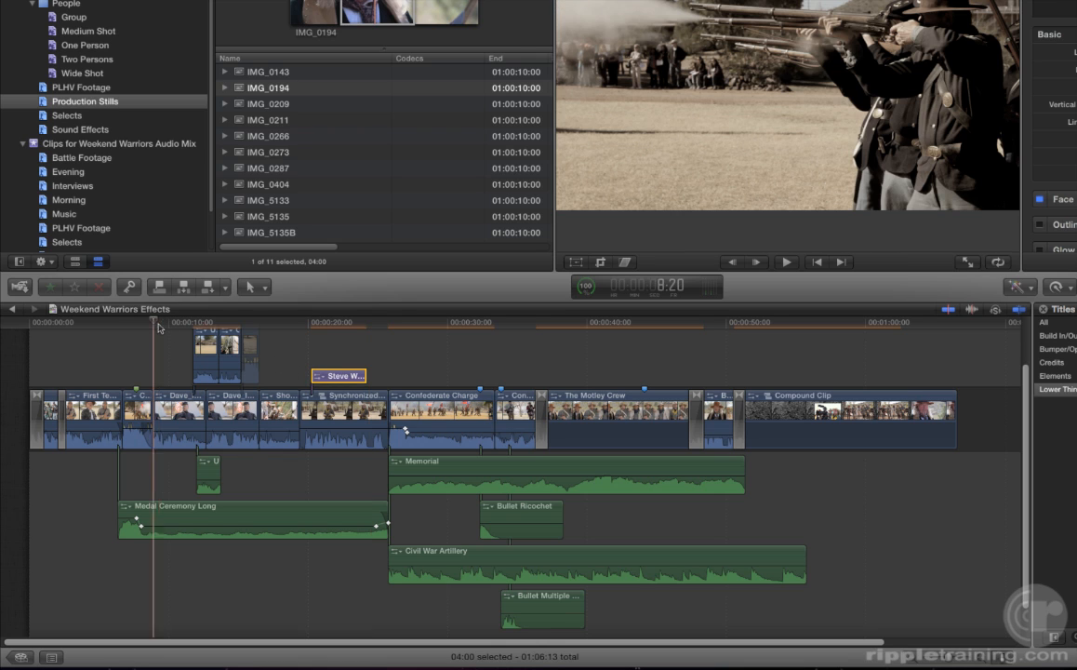
key("super+v")
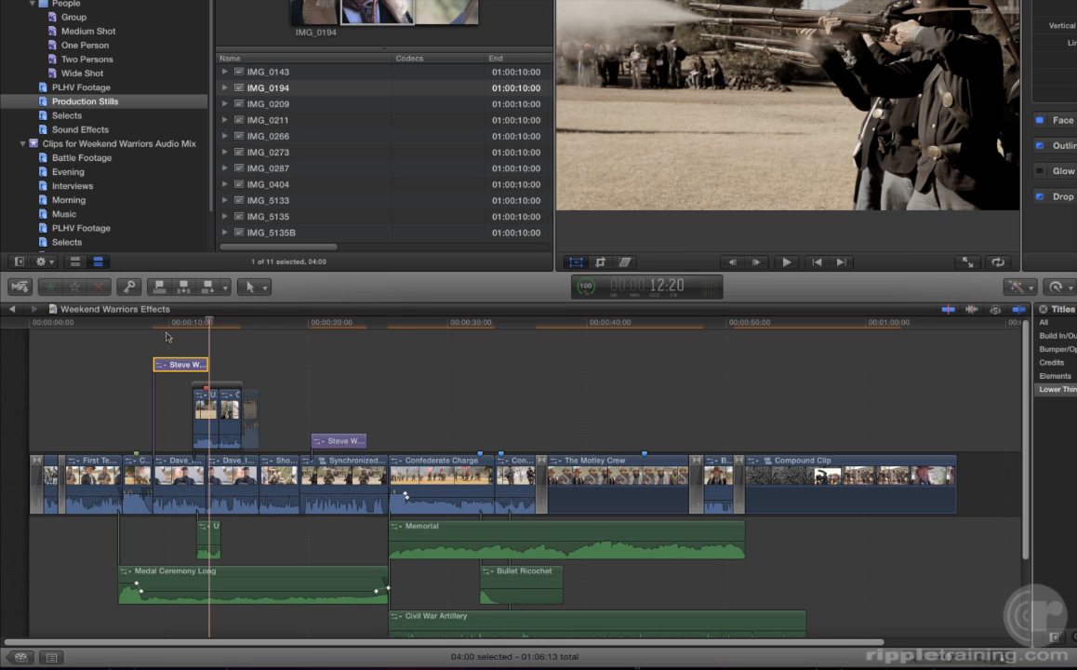
left_click(170, 328)
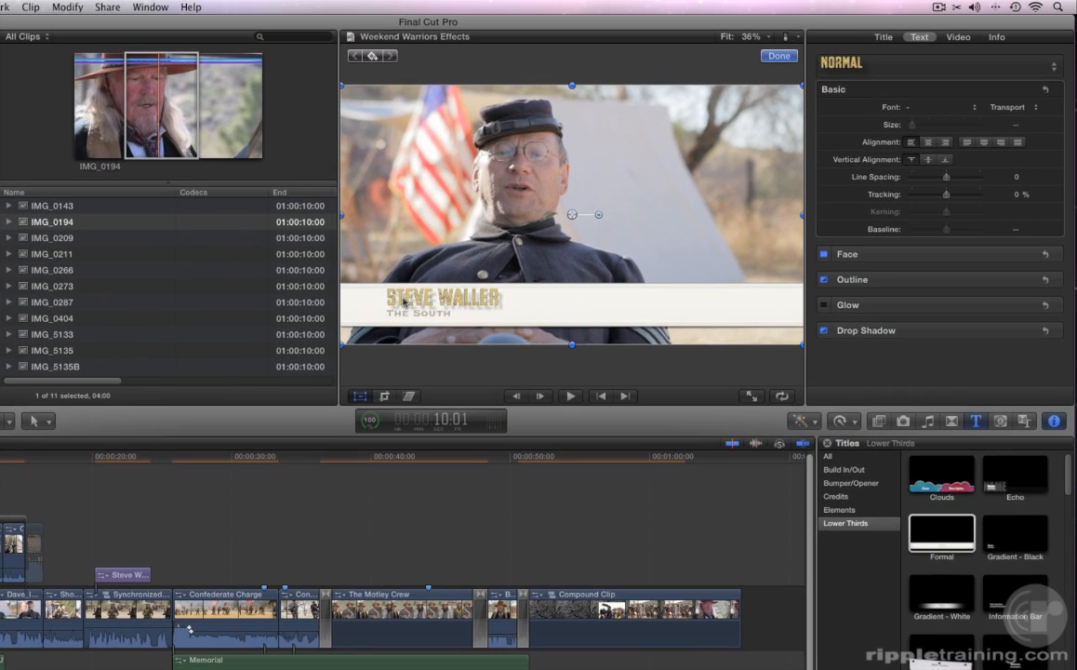
- Replace the pasted title's name with the second interviewee's full name
double_click(427, 289)
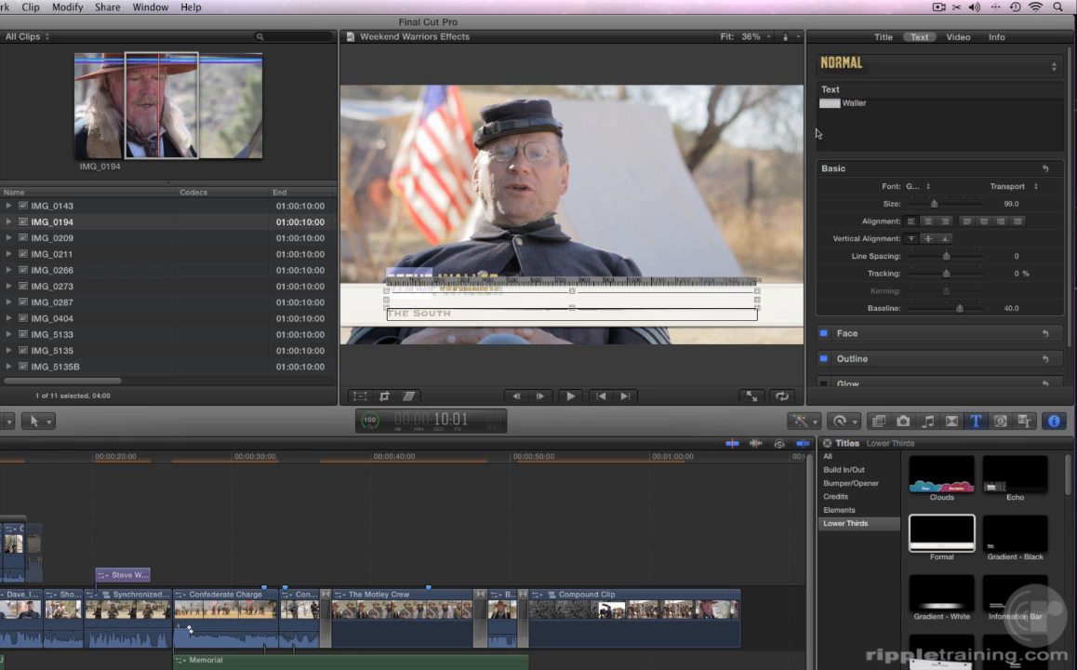
left_click_drag(867, 105, 814, 108)
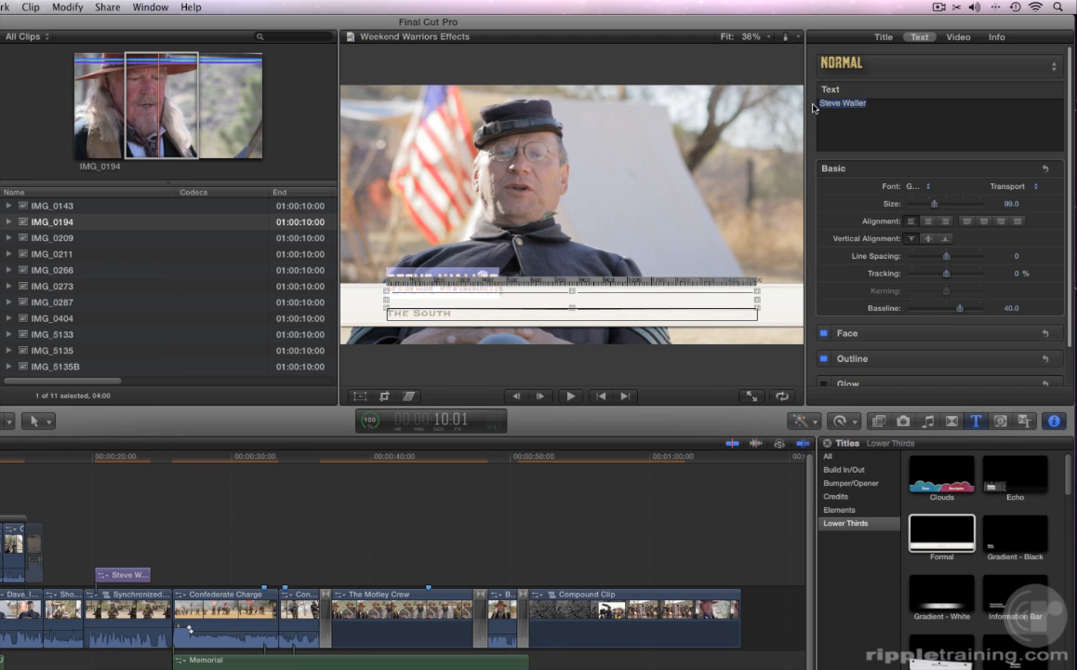
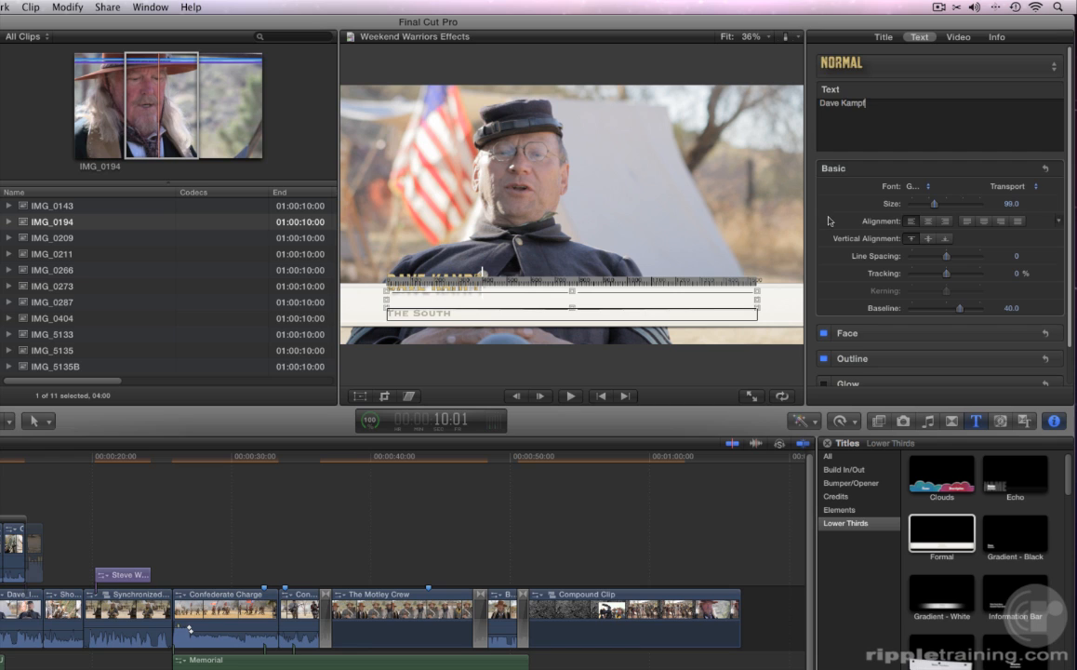
scroll(824, 221, "down", 2)
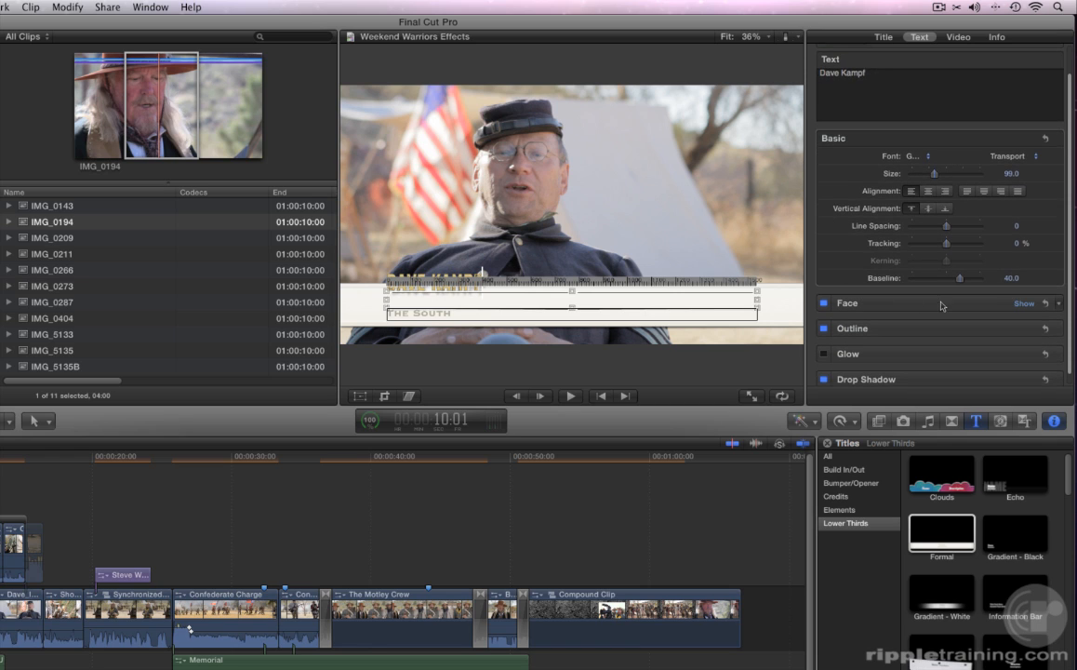
left_click(1021, 303)
scroll(999, 296, "down", 2)
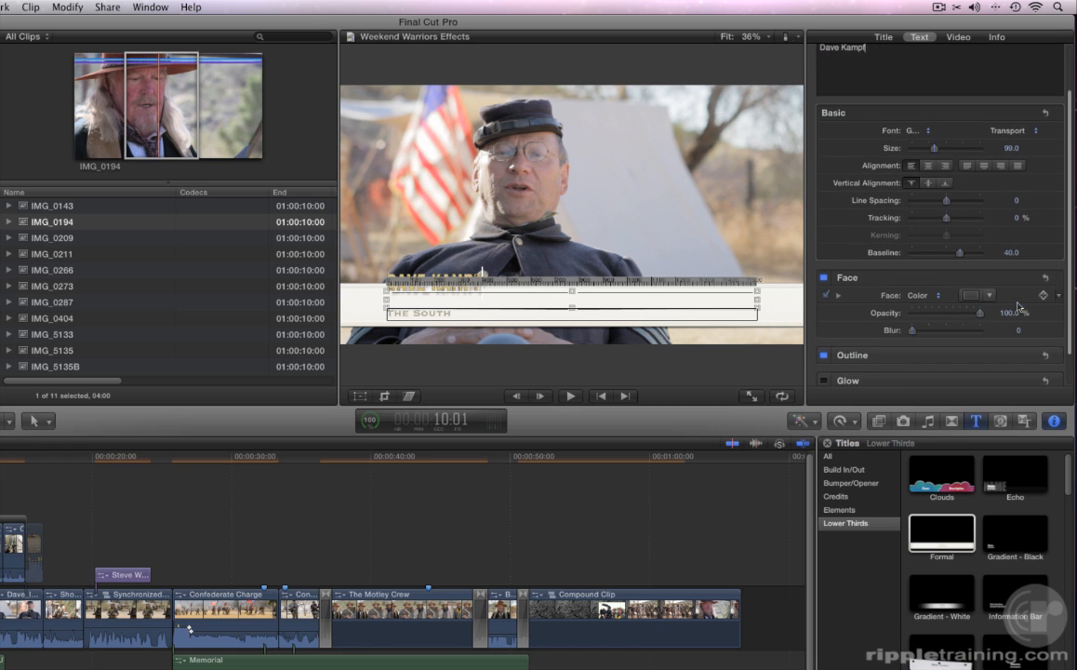
- Make the new title's name text dark blue
left_click(991, 286)
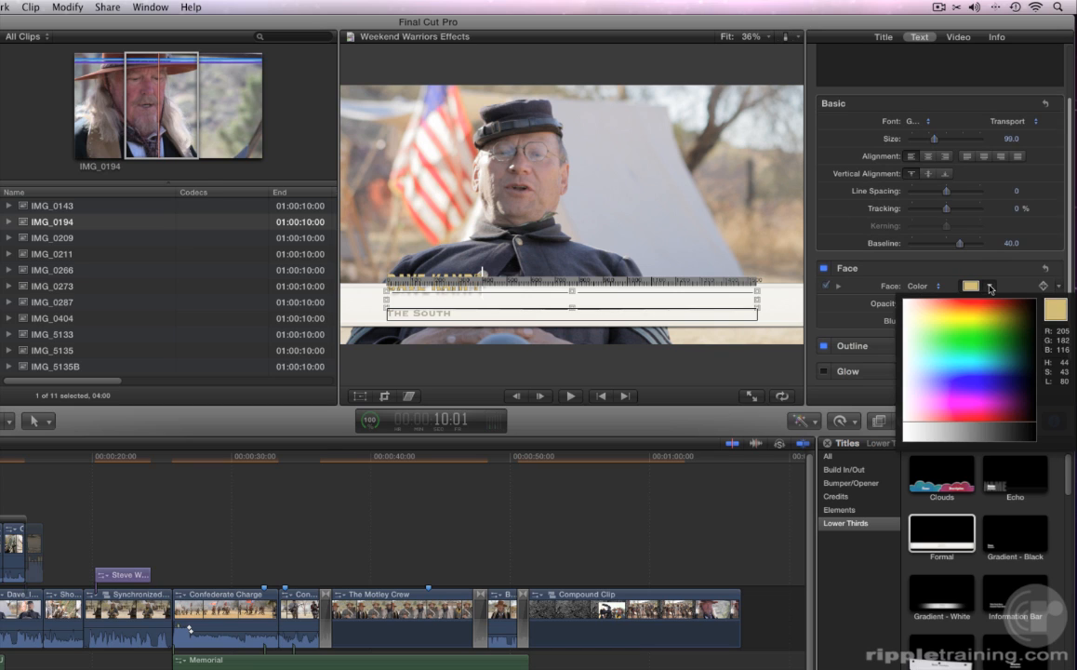
left_click_drag(995, 309, 1010, 375)
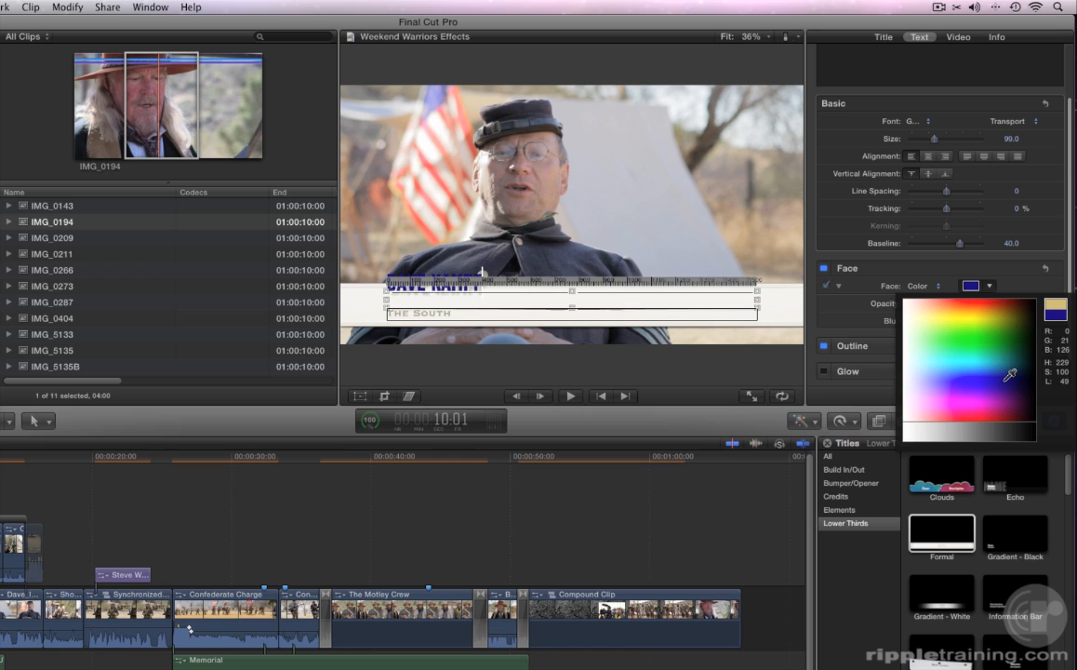
left_click(1008, 377)
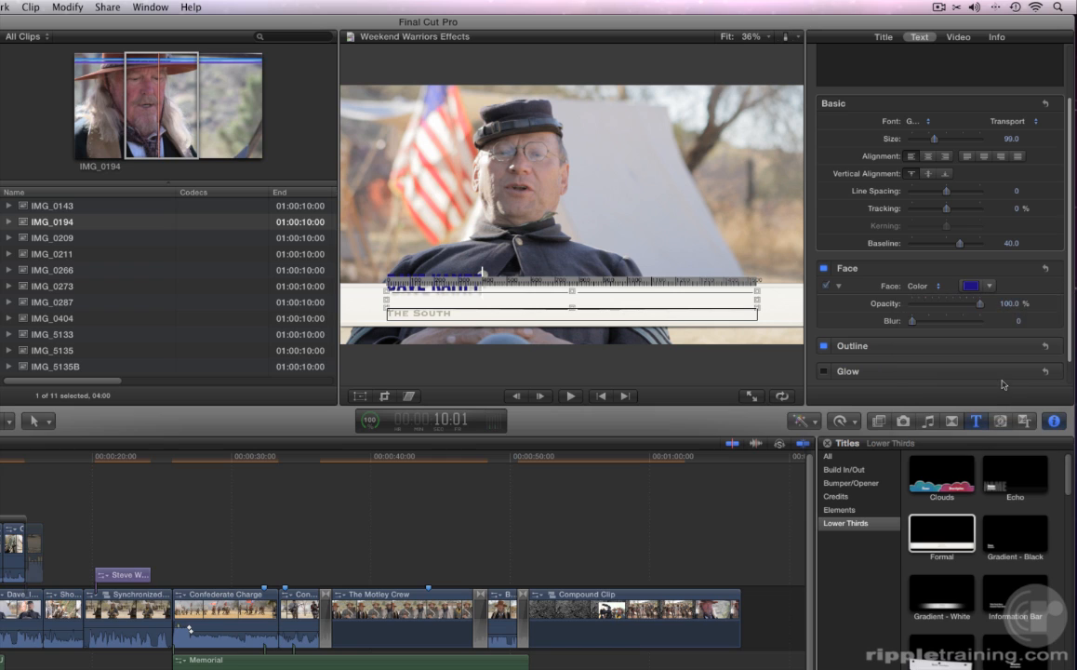
- Change the subtitle word 'South' to 'North'
double_click(454, 315)
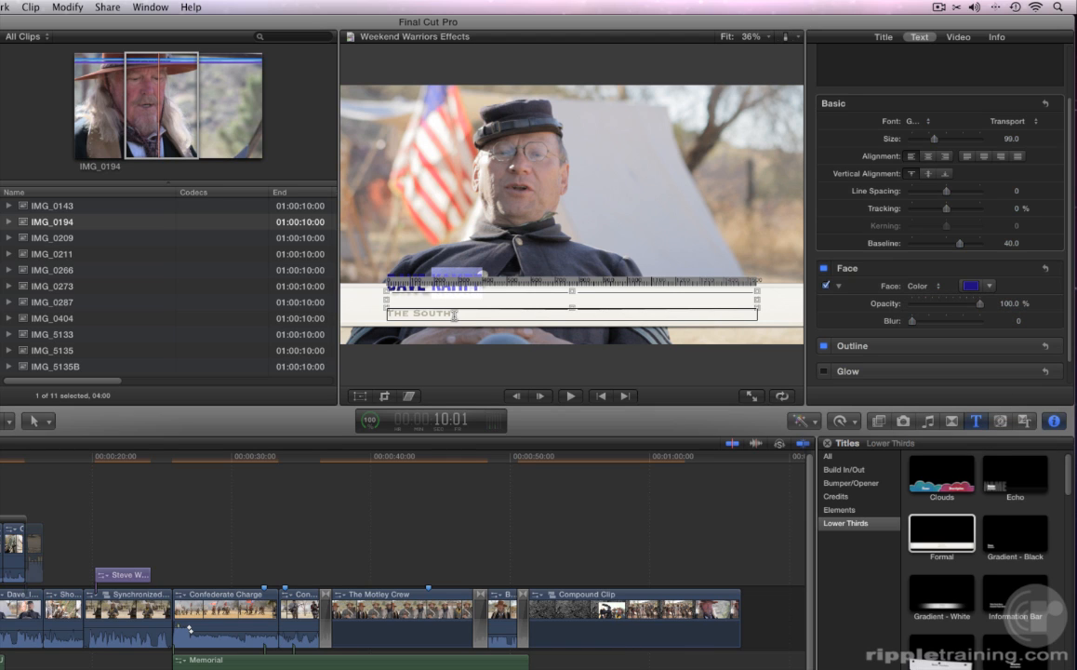
double_click(447, 316)
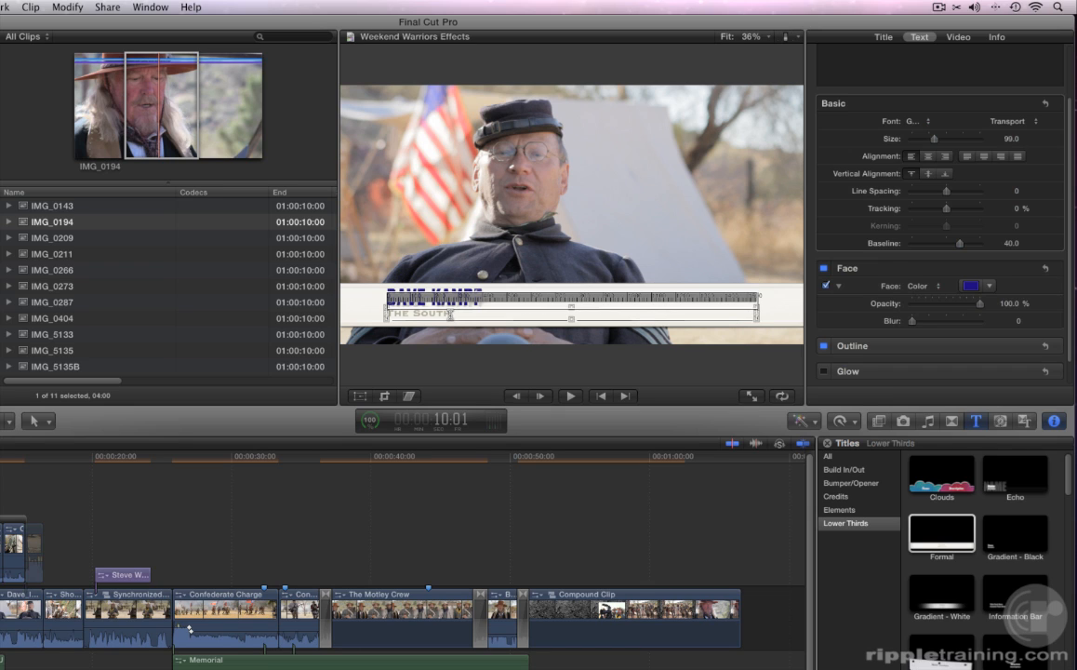
type("North")
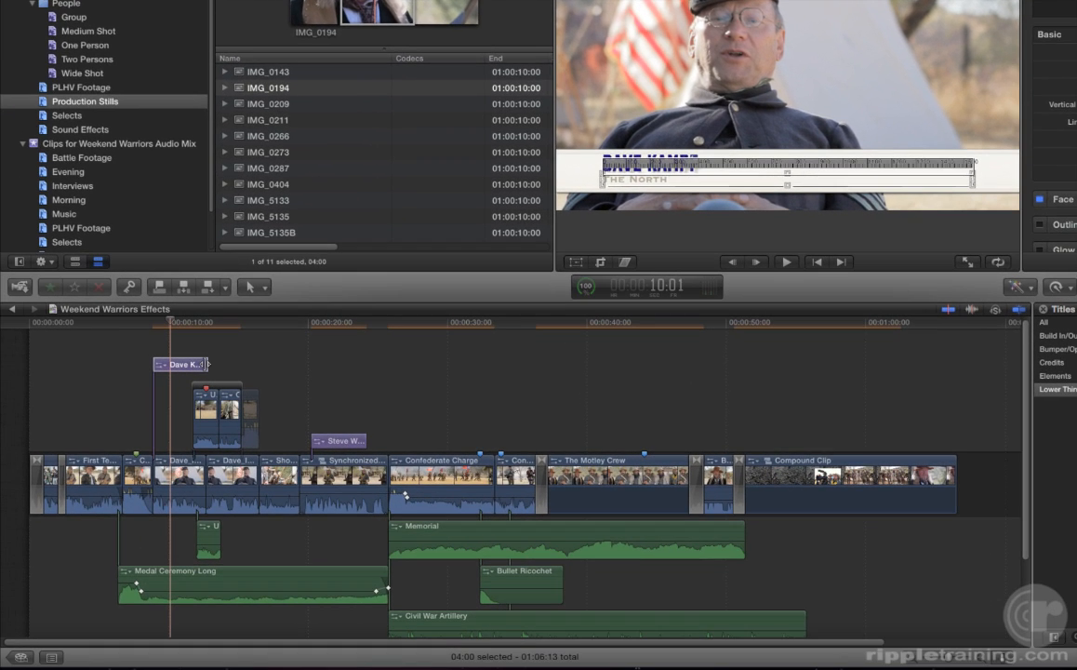
- Shorten the second name title's end by 21 frames and play it back
left_click_drag(206, 364, 187, 363)
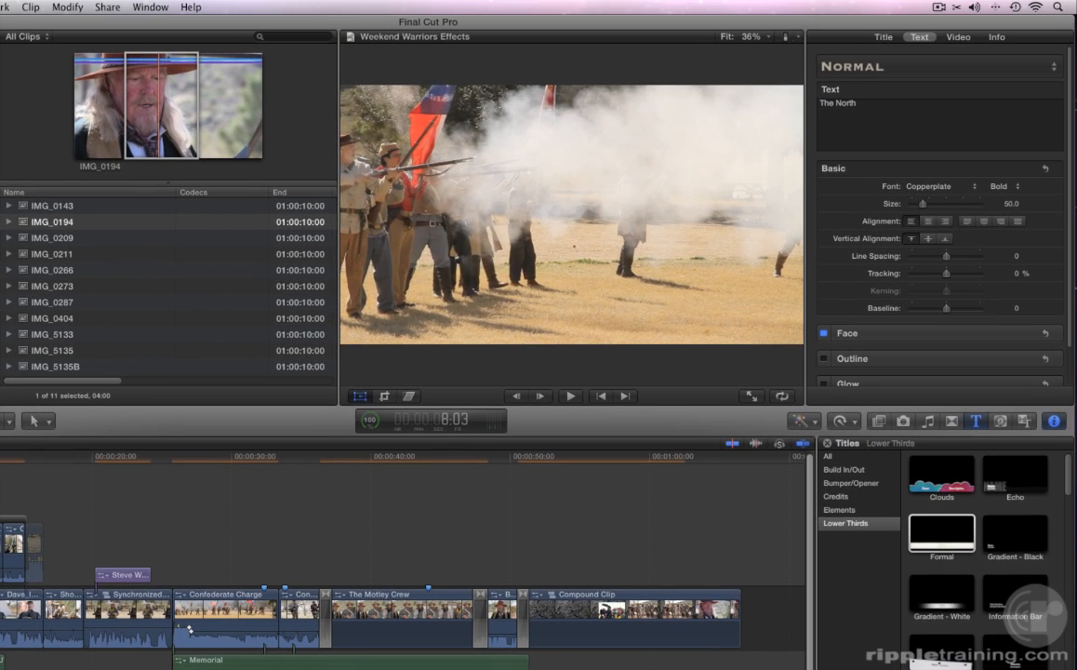
key("space")
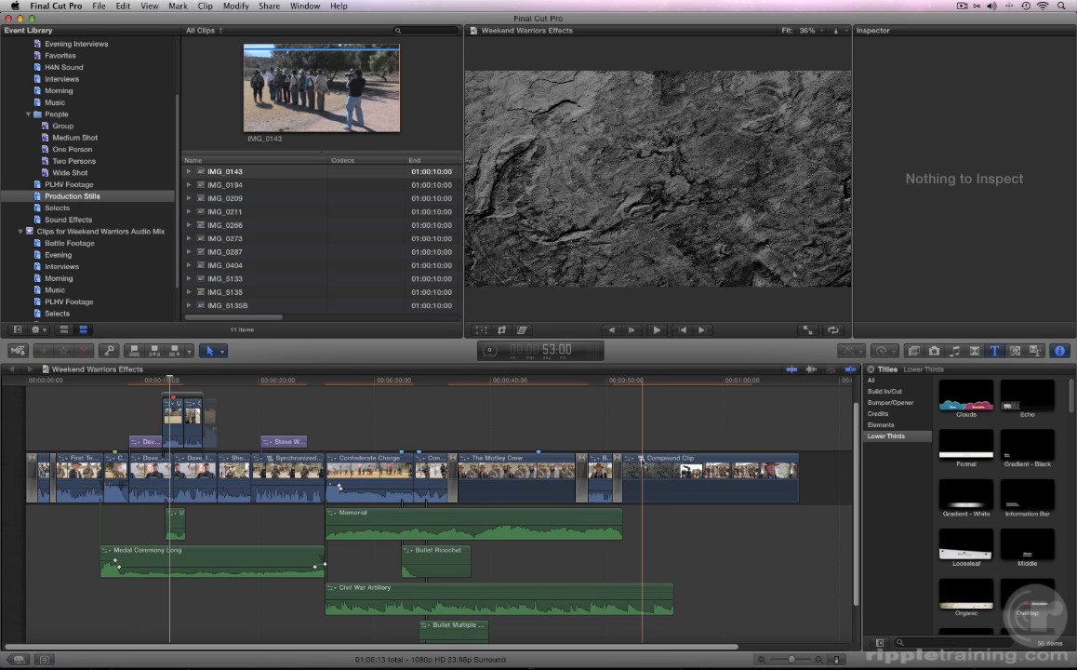
- Open the compound clip, disable the Stone background clip, and show the Build In/Out titles
double_click(642, 463)
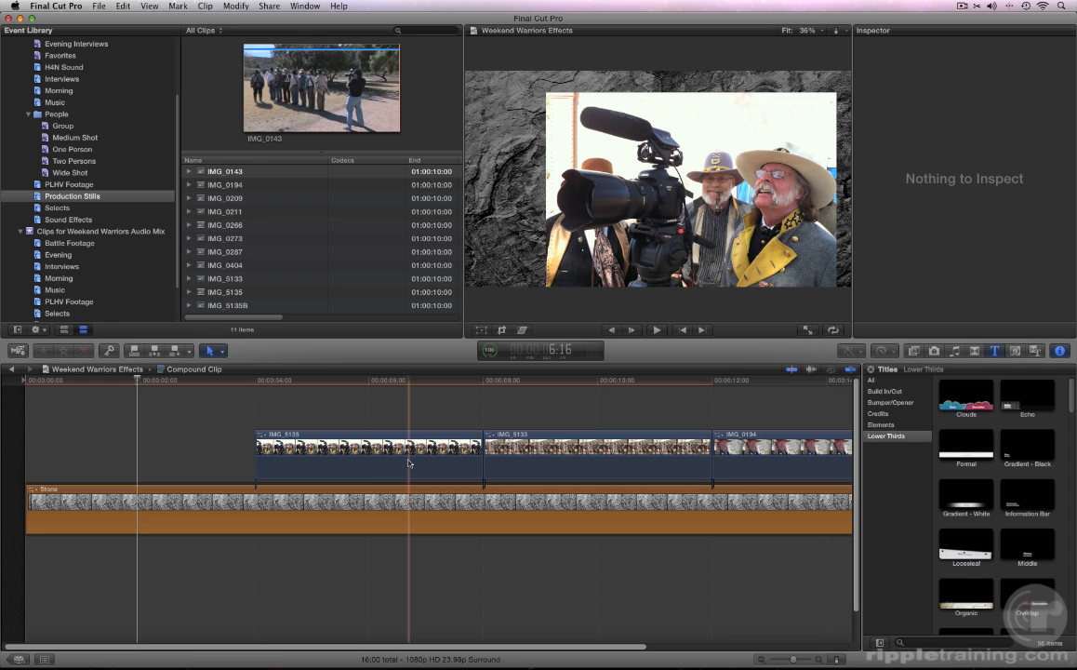
key("Home")
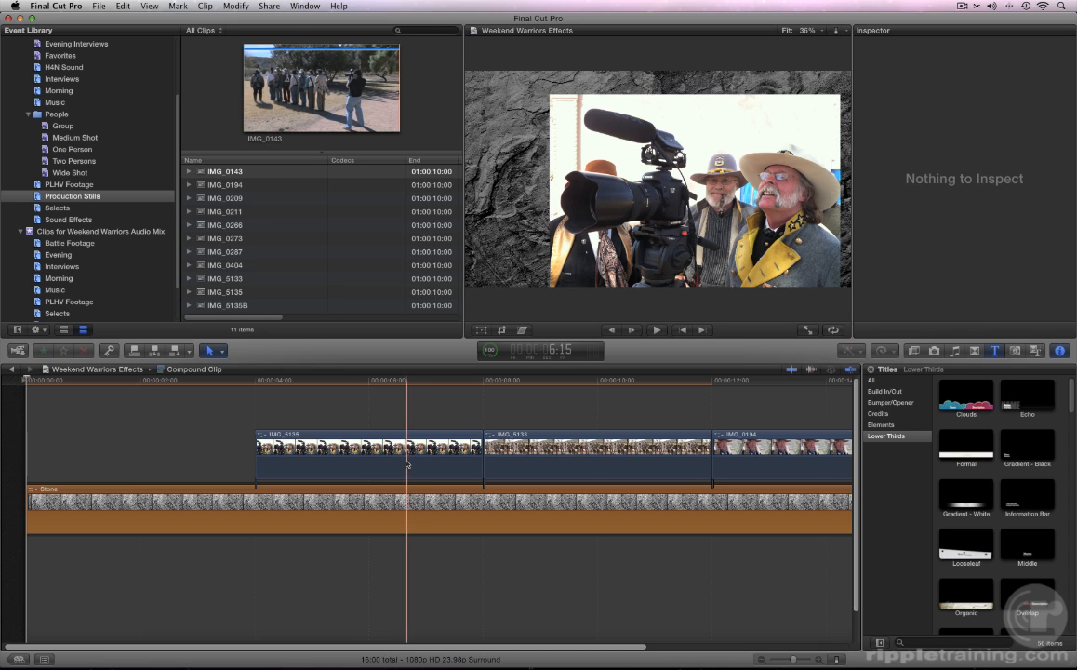
left_click(191, 507)
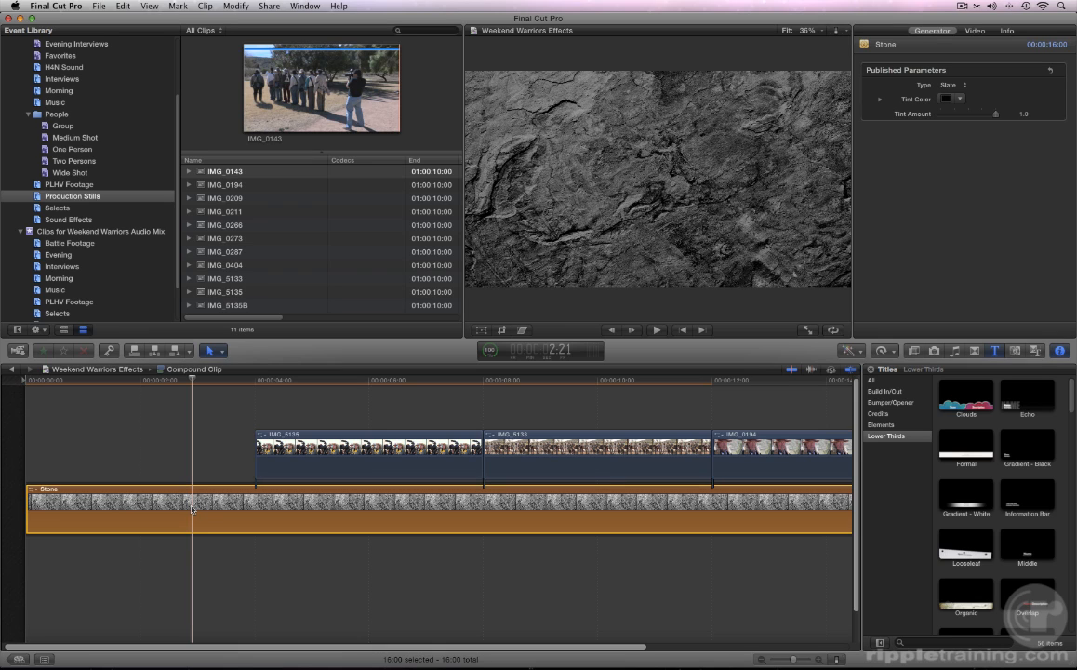
key("v")
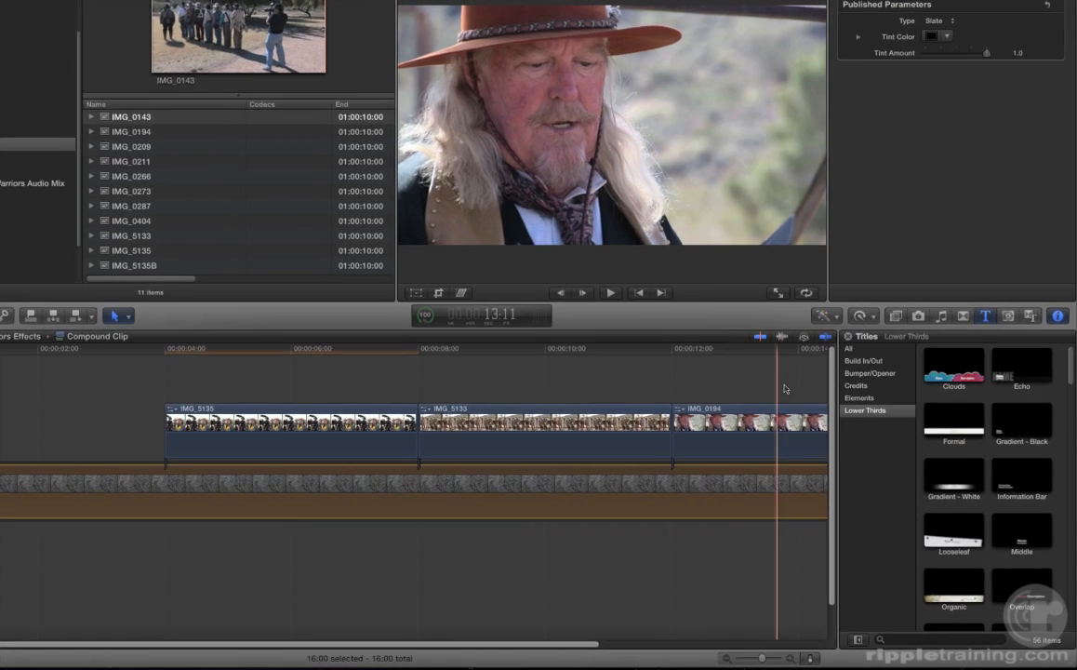
left_click(863, 360)
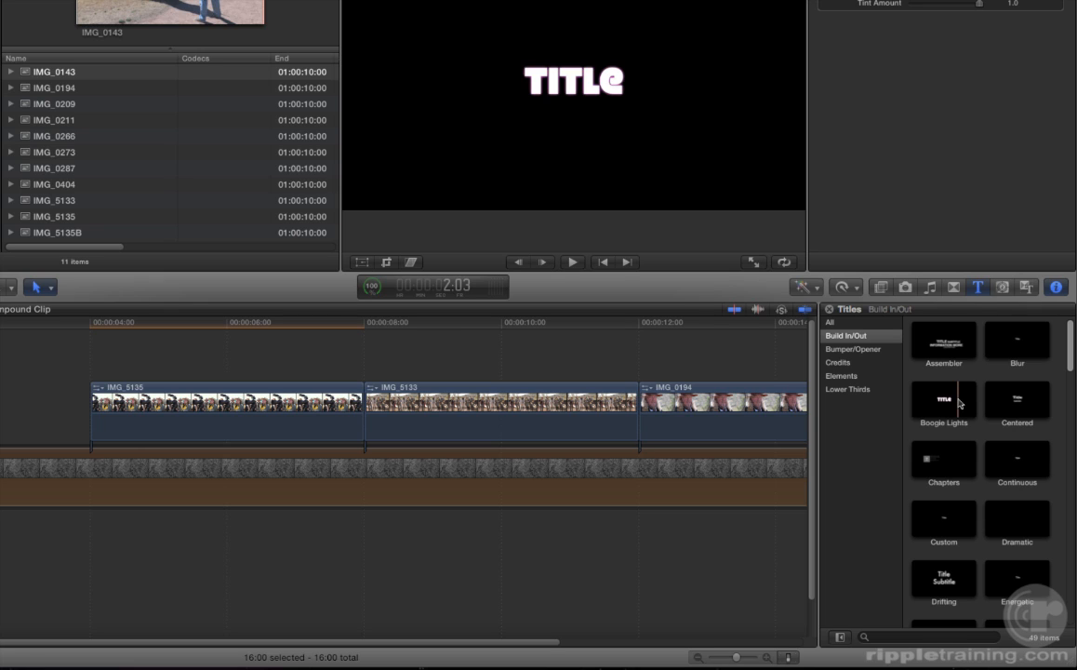
- Connect the Custom Build In/Out title above the storyline at the compound clip's start
scroll(960, 403, "down", 3)
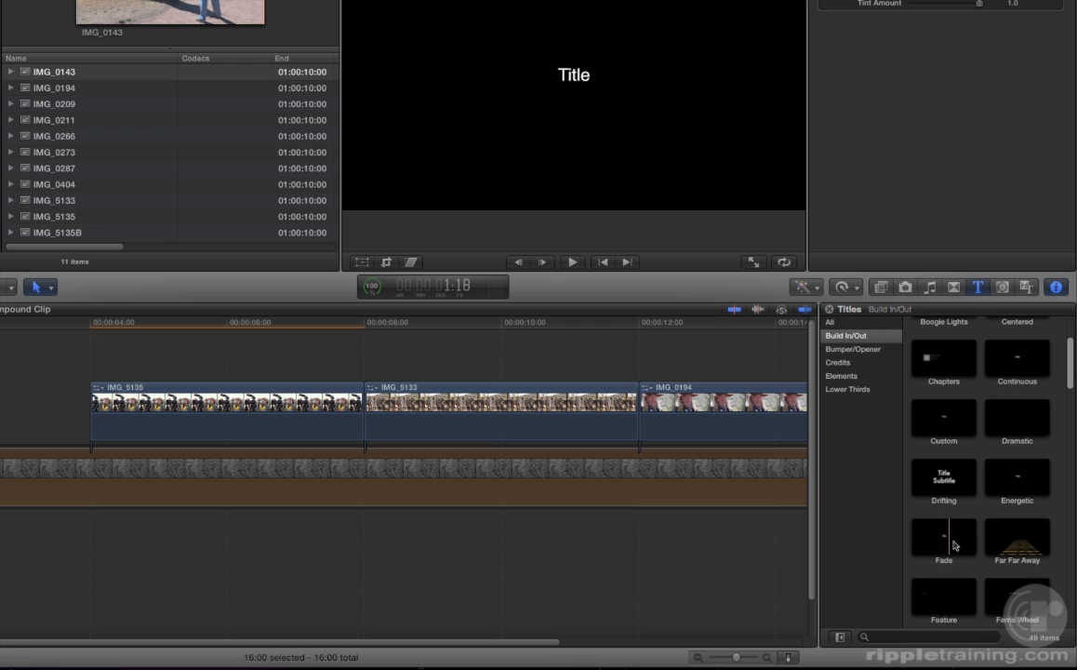
scroll(956, 544, "up", 1)
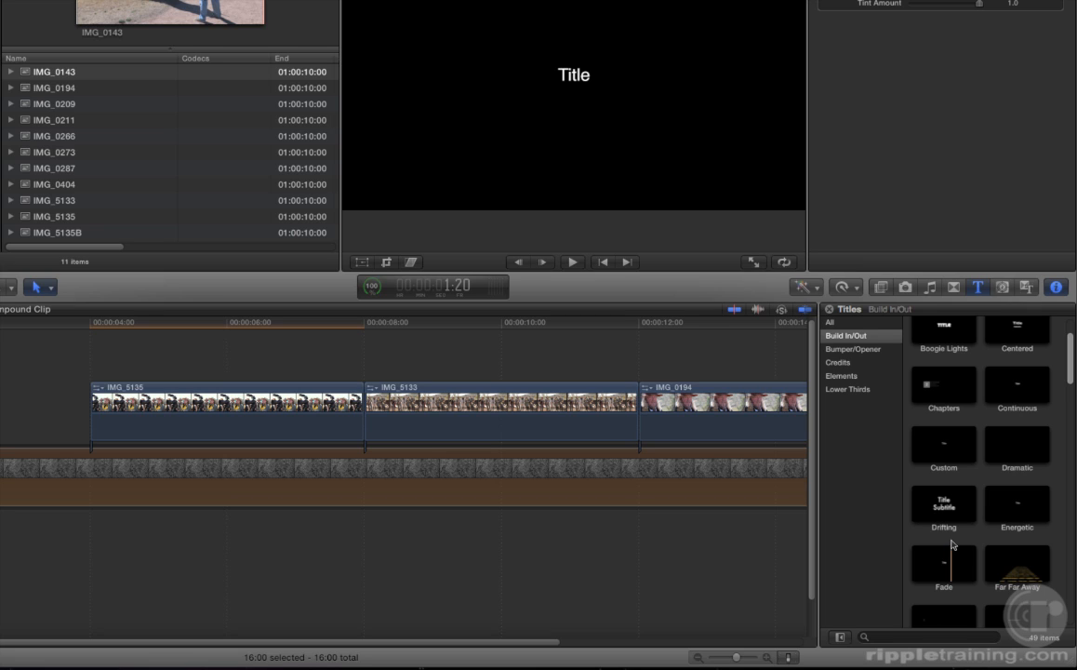
left_click(950, 454)
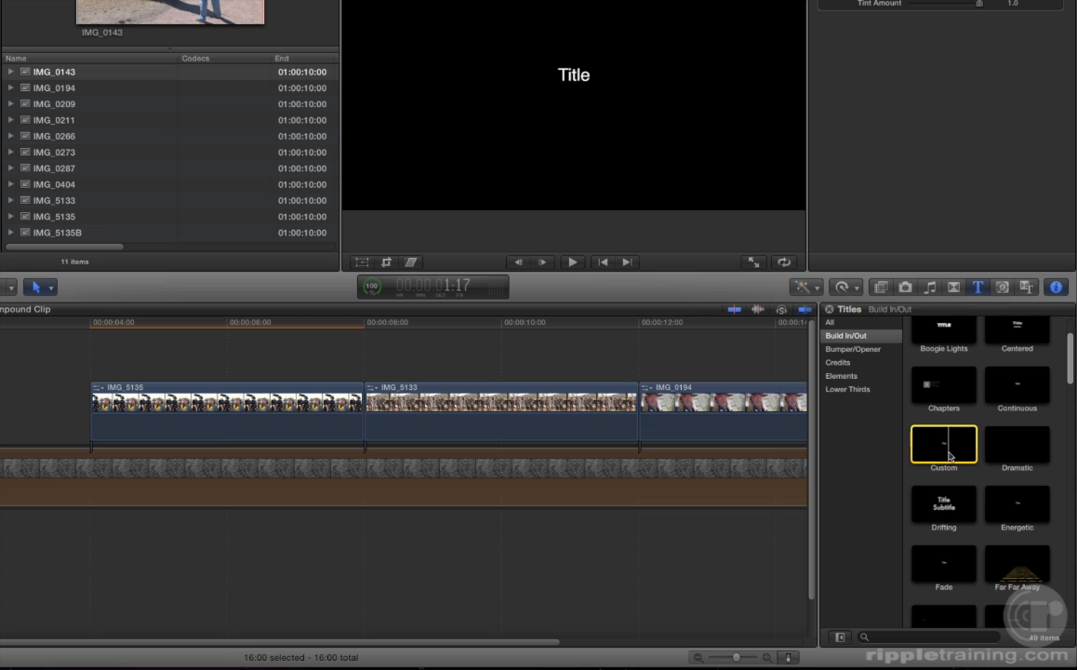
key("shift+q")
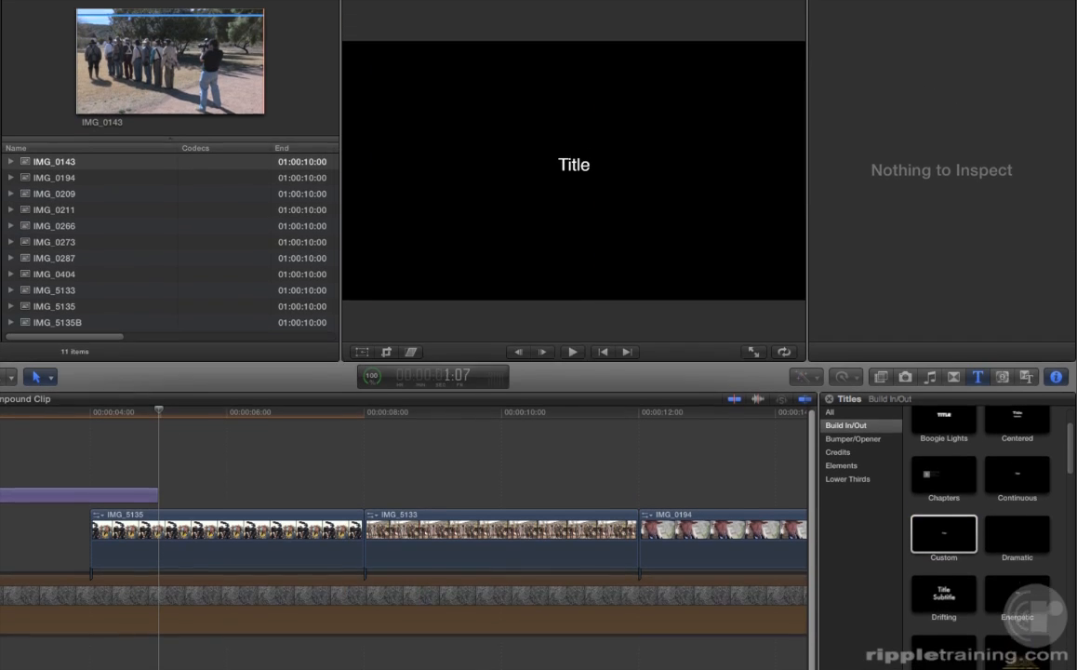
- Play it back and trim the Custom title so it ends where IMG_5135 begins
key("space")
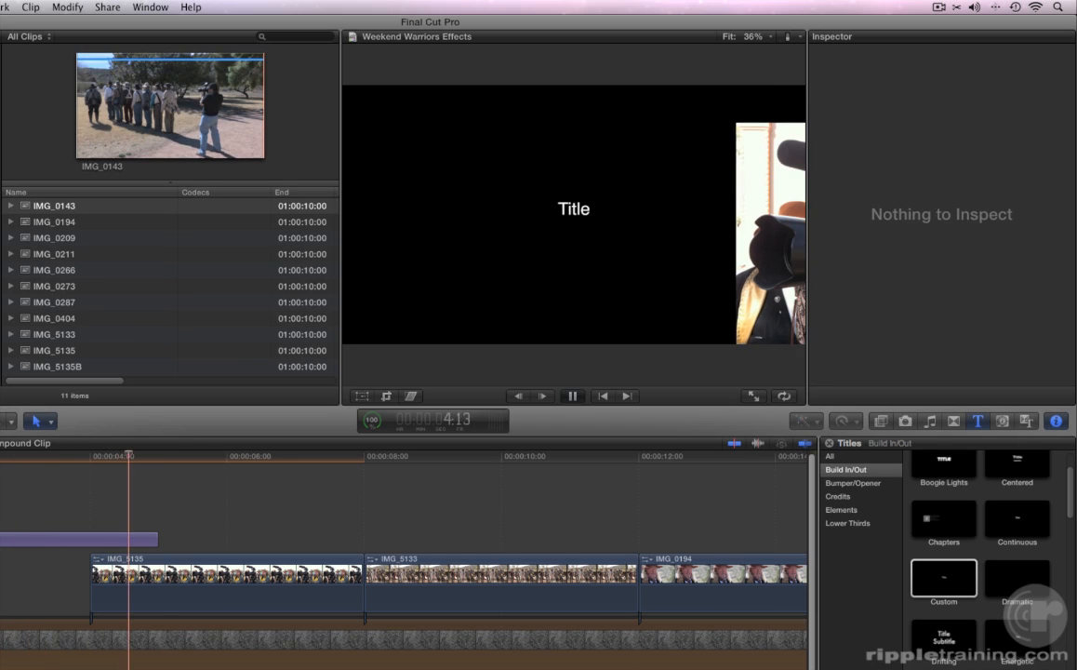
key("space")
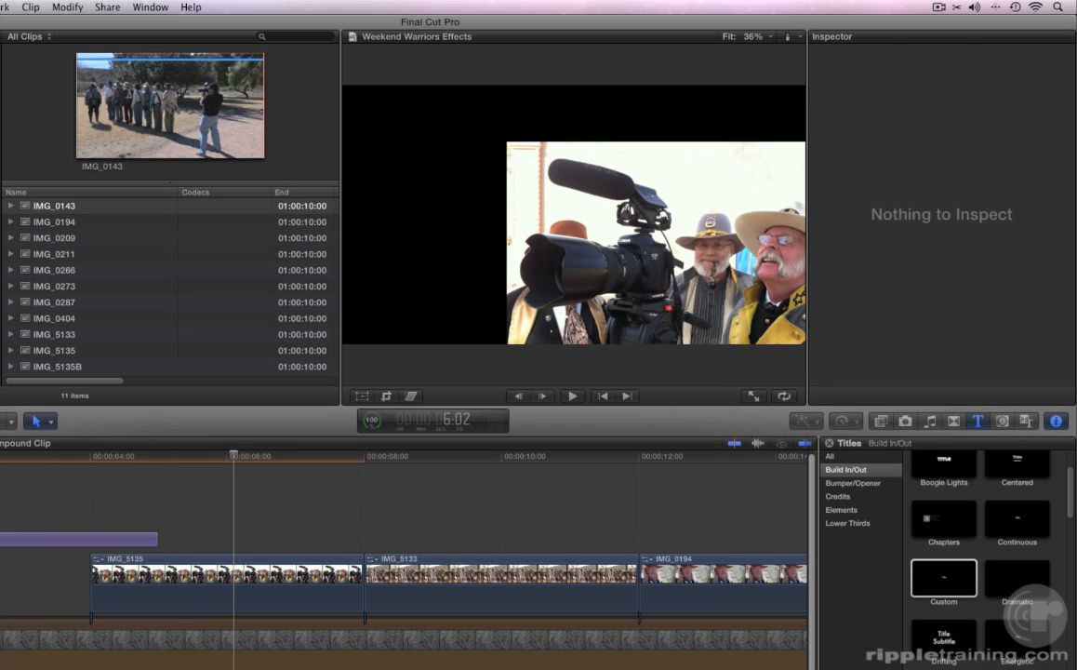
left_click(149, 540)
key("slash")
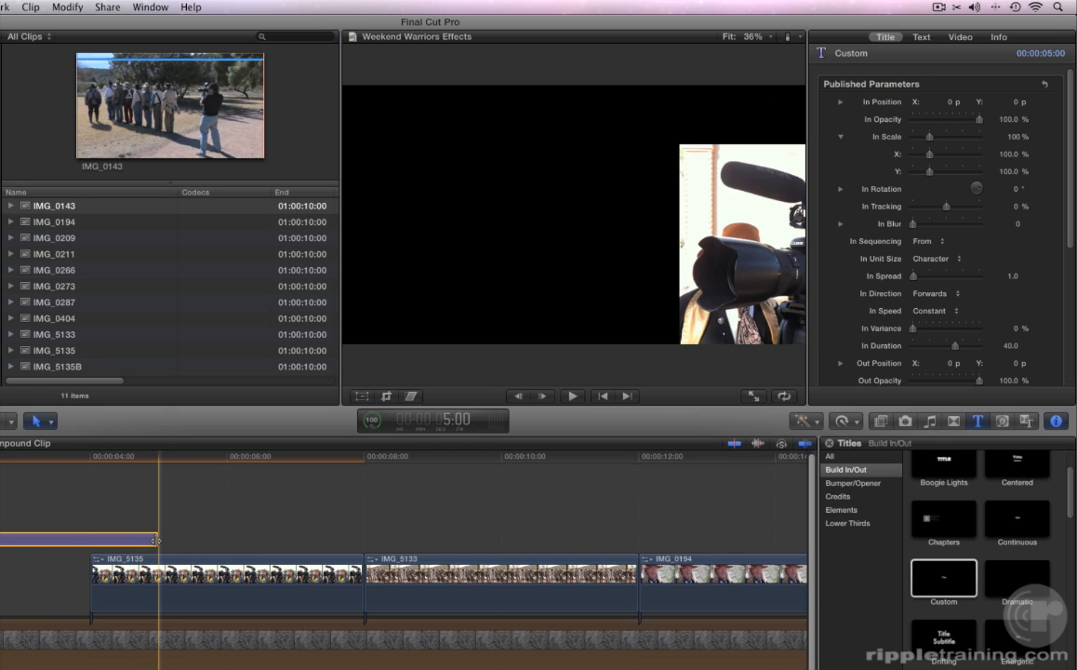
left_click_drag(155, 539, 90, 539)
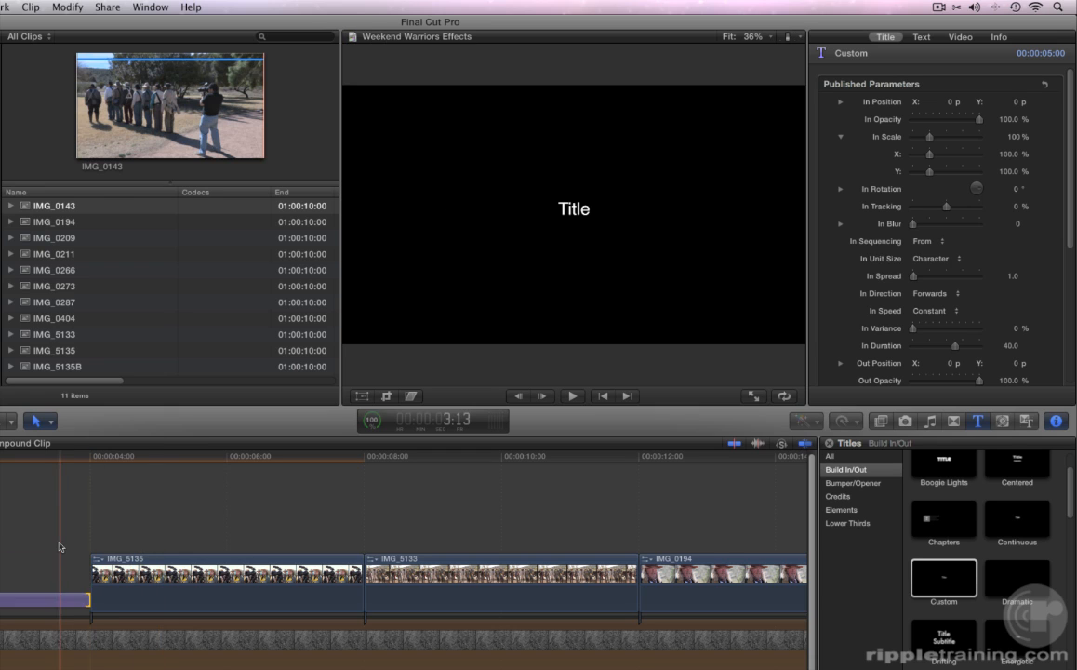
left_click(33, 612)
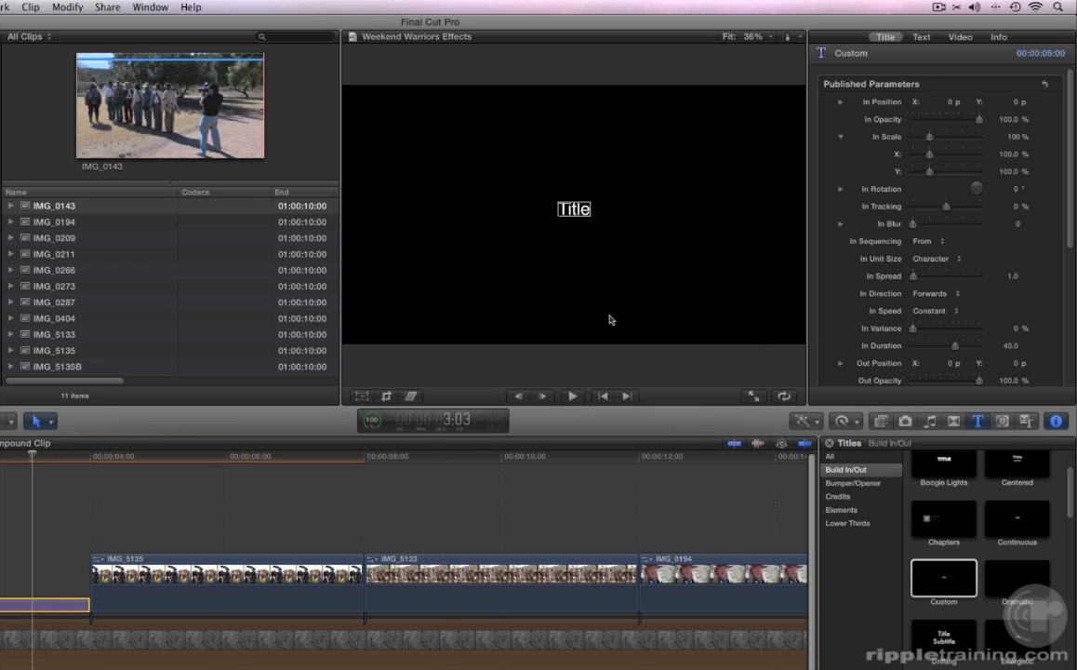
left_click(884, 39)
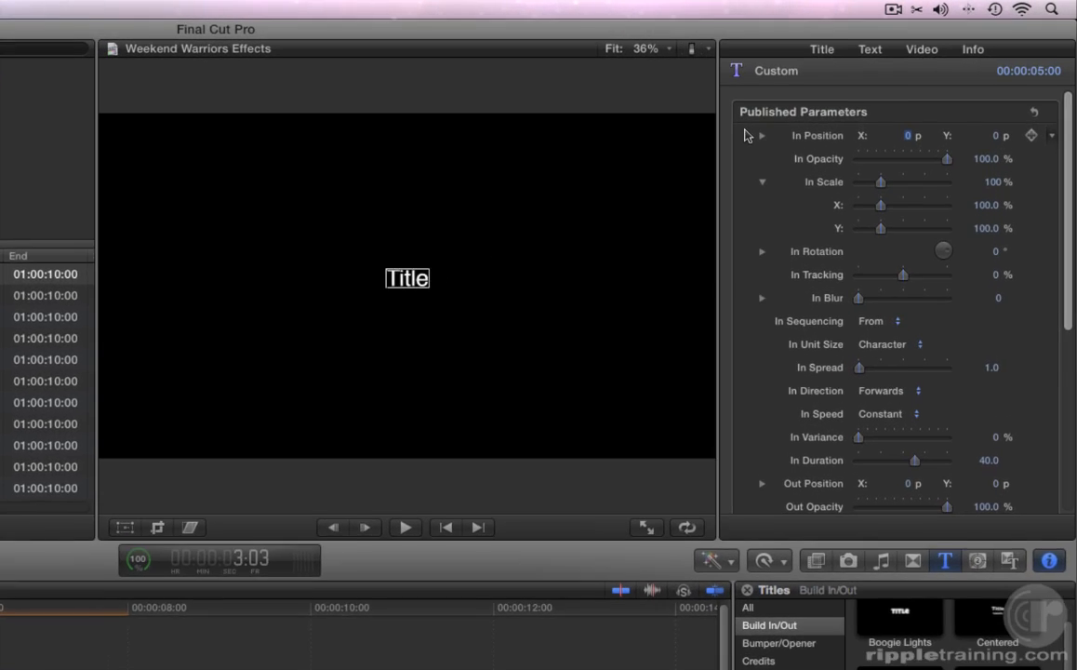
scroll(713, 148, "down", 5)
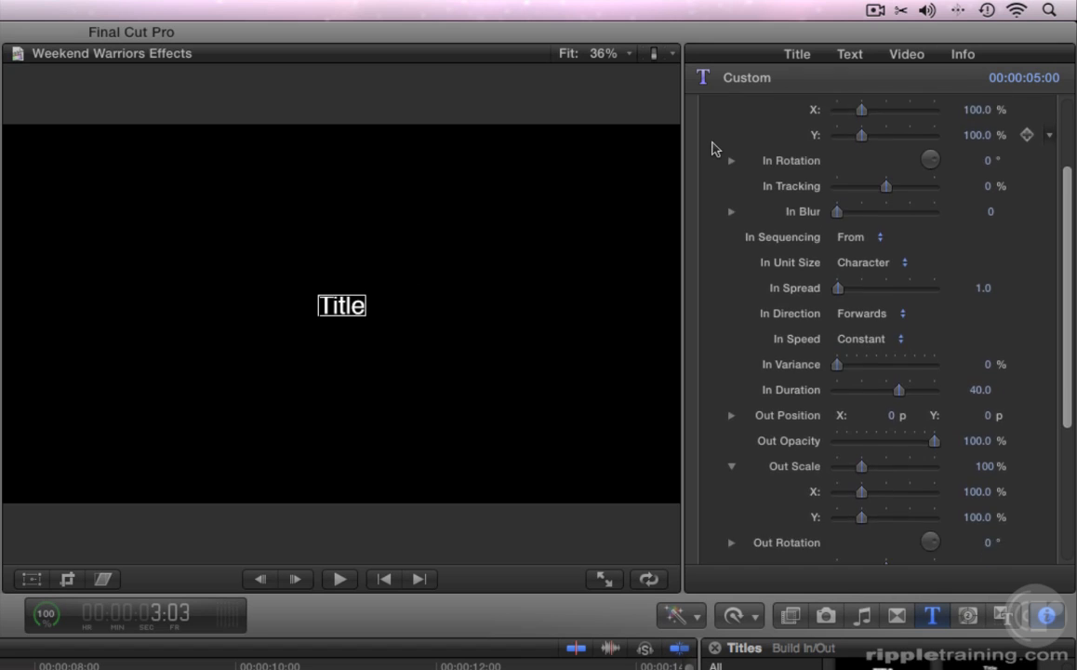
scroll(712, 149, "down", 5)
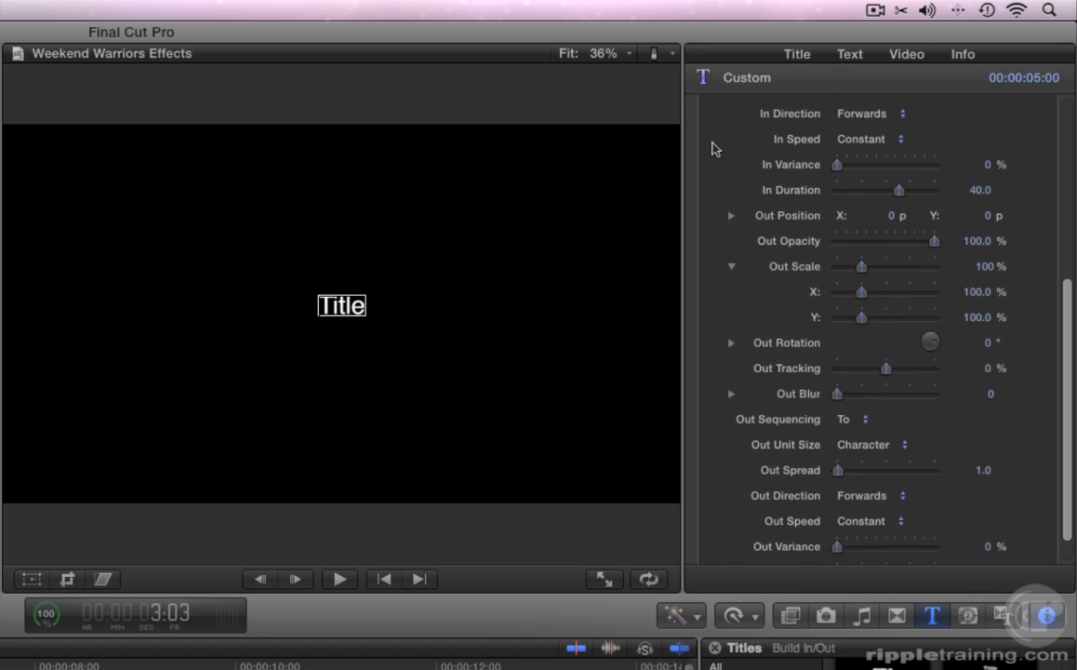
scroll(712, 149, "up", 3)
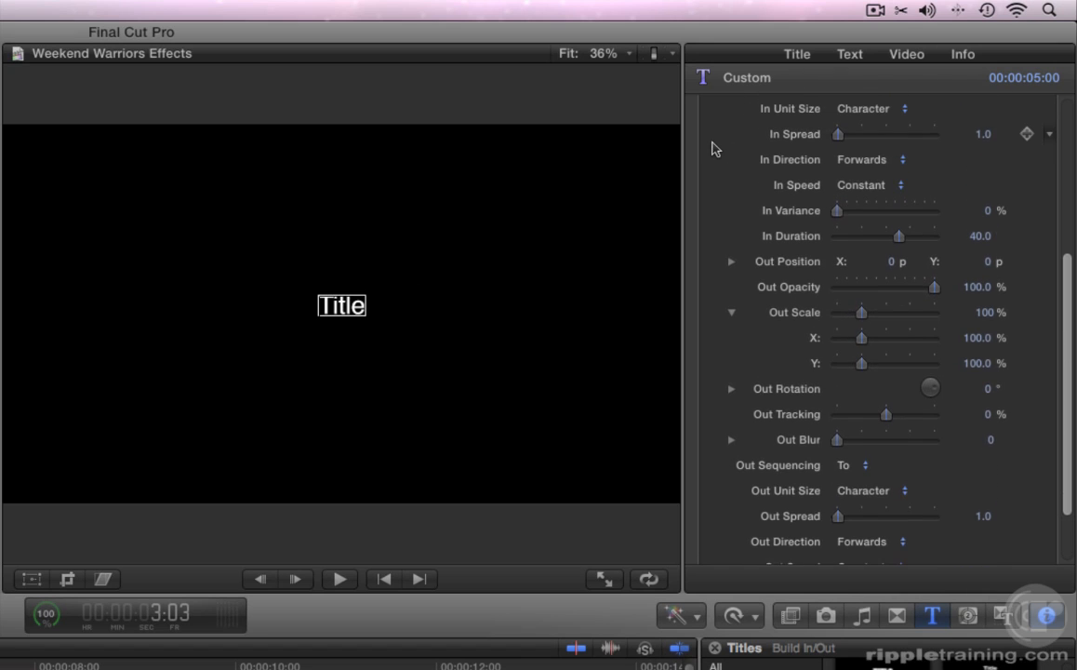
scroll(712, 149, "up", 4)
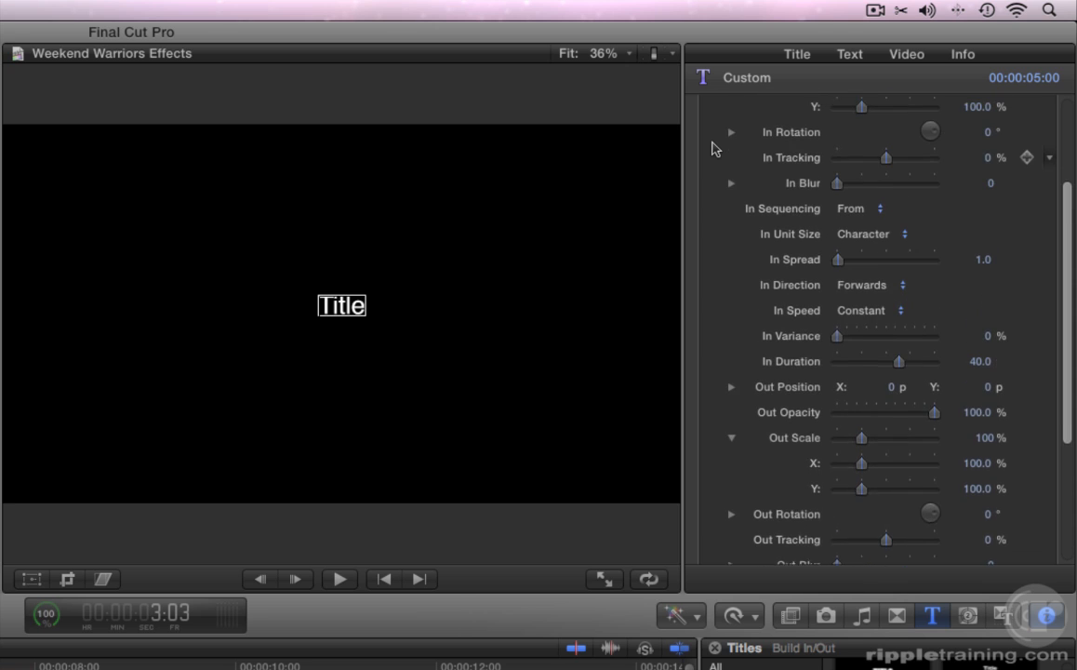
scroll(713, 149, "up", 2)
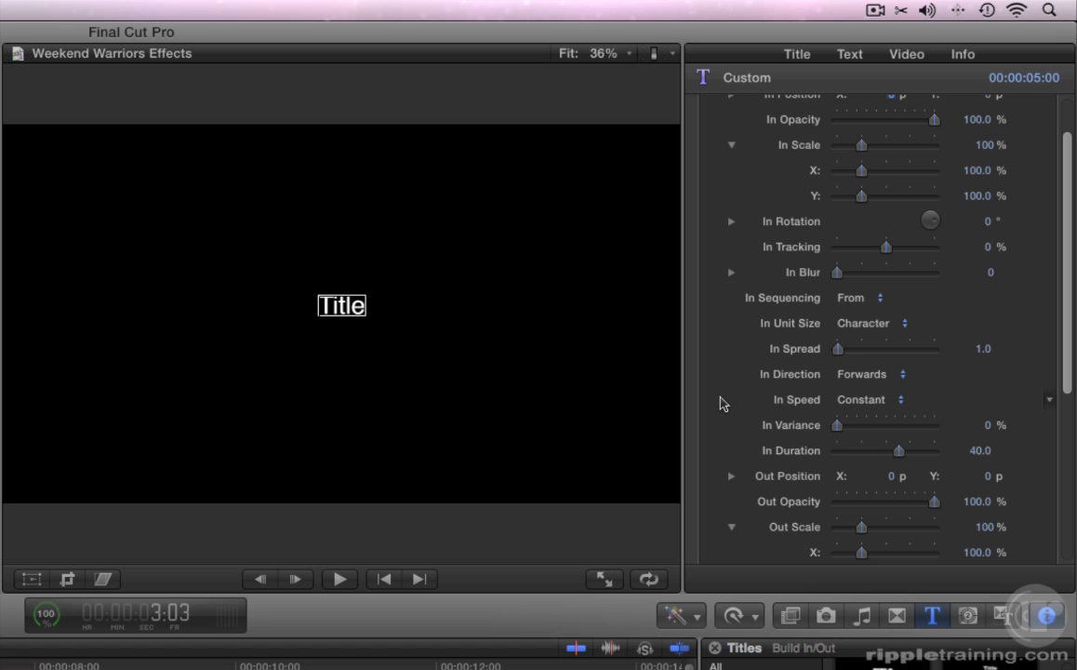
scroll(721, 403, "down", 5)
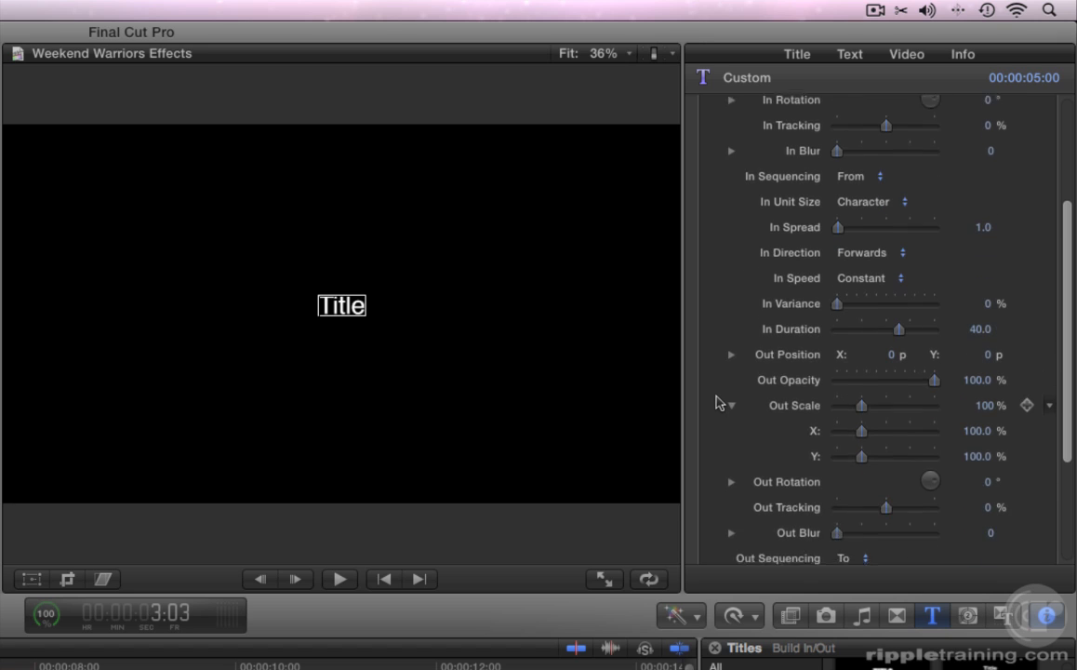
scroll(717, 398, "down", 5)
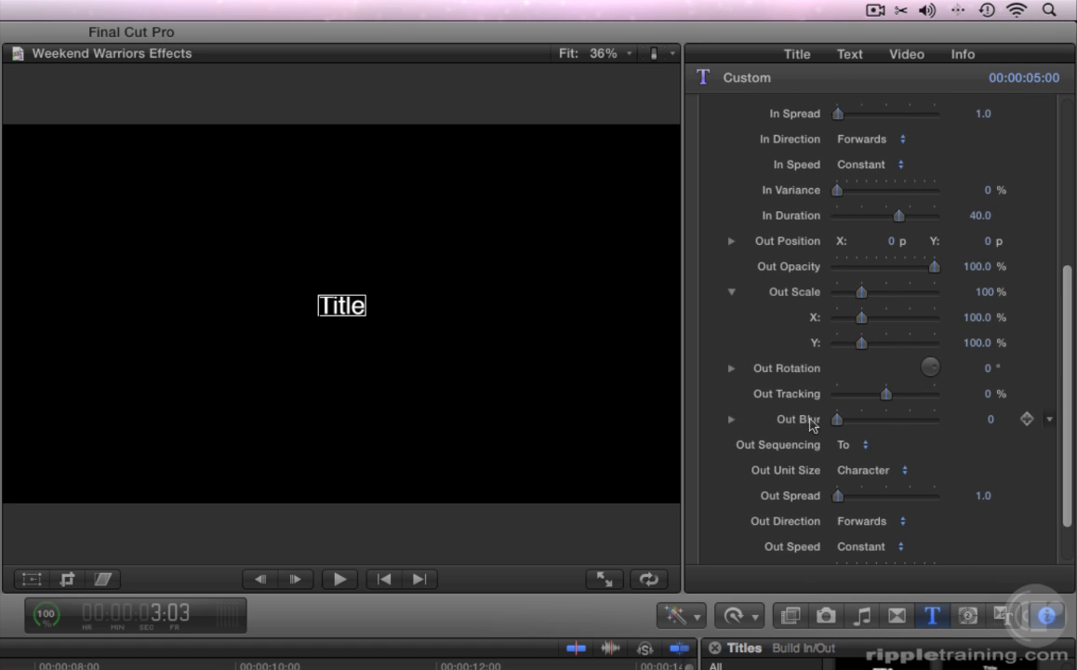
- Set Out Blur to 10, keeping Out Sequencing at To and Out Unit Size at Character
left_click_drag(838, 419, 974, 428)
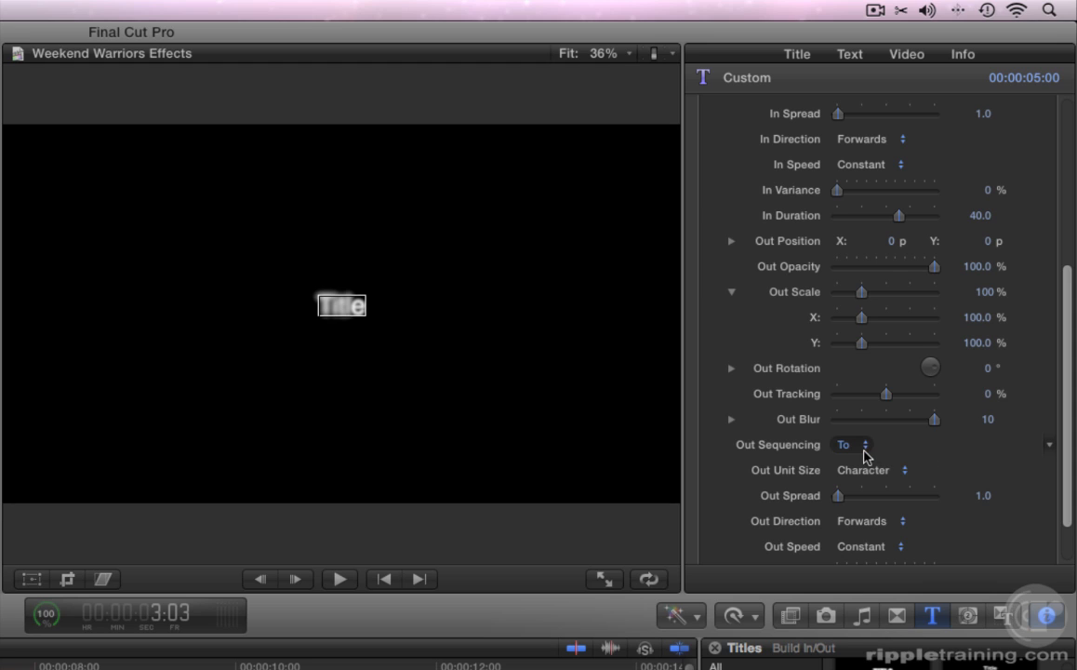
left_click(837, 450)
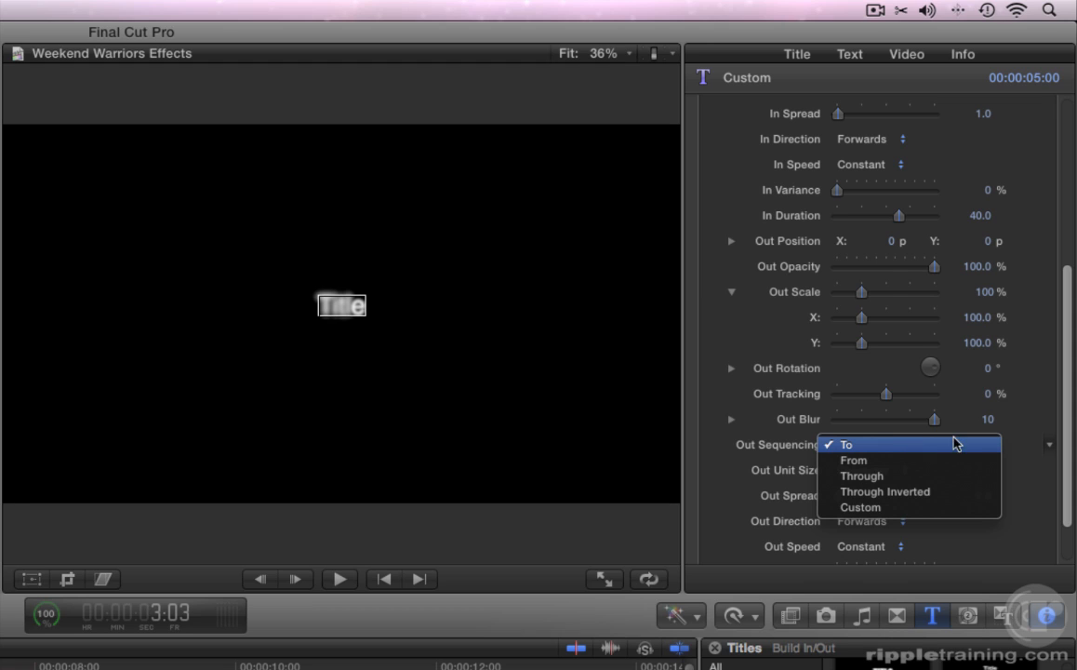
left_click(999, 432)
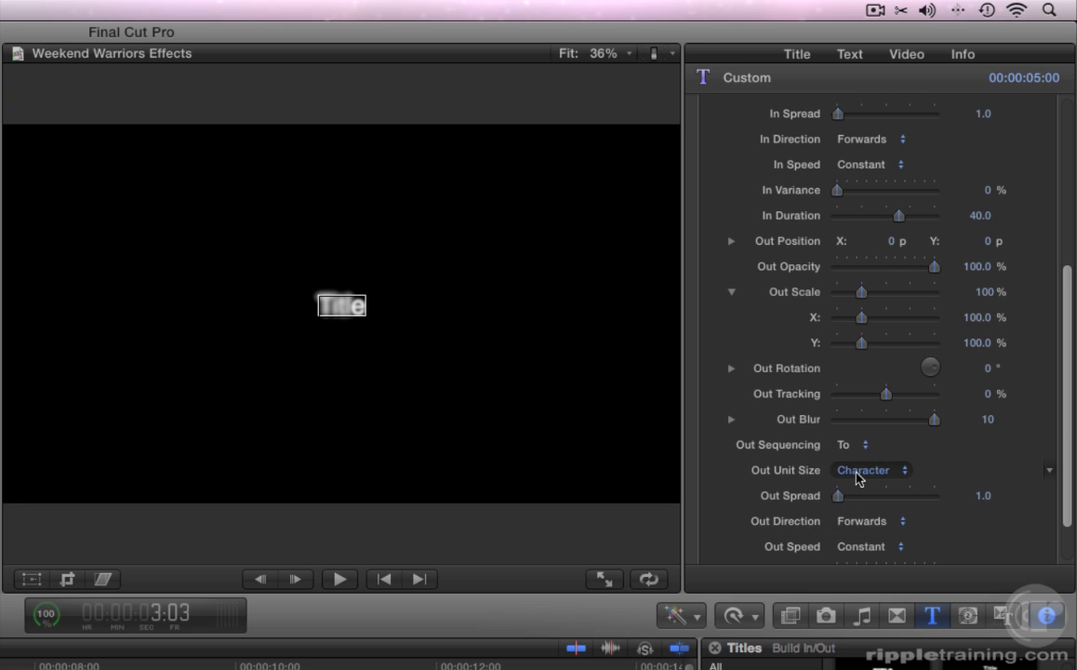
left_click(856, 471)
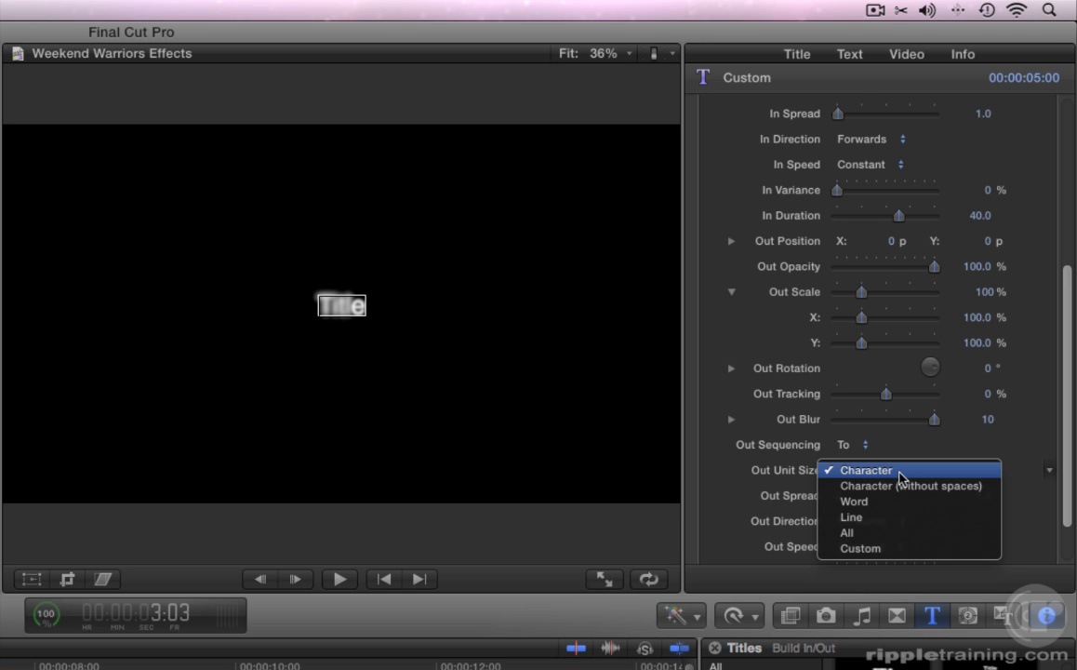
left_click(899, 473)
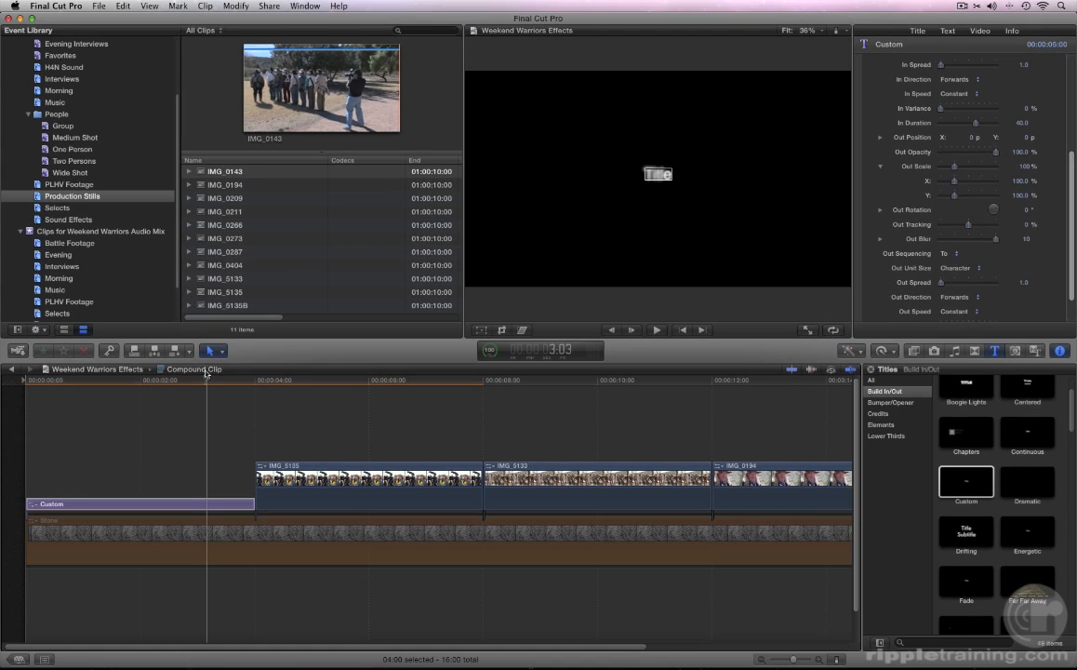
- Change Out Unit Size to Line and scrub the title to preview the blur-out
left_click_drag(130, 413, 96, 416)
left_click_drag(176, 381, 221, 384)
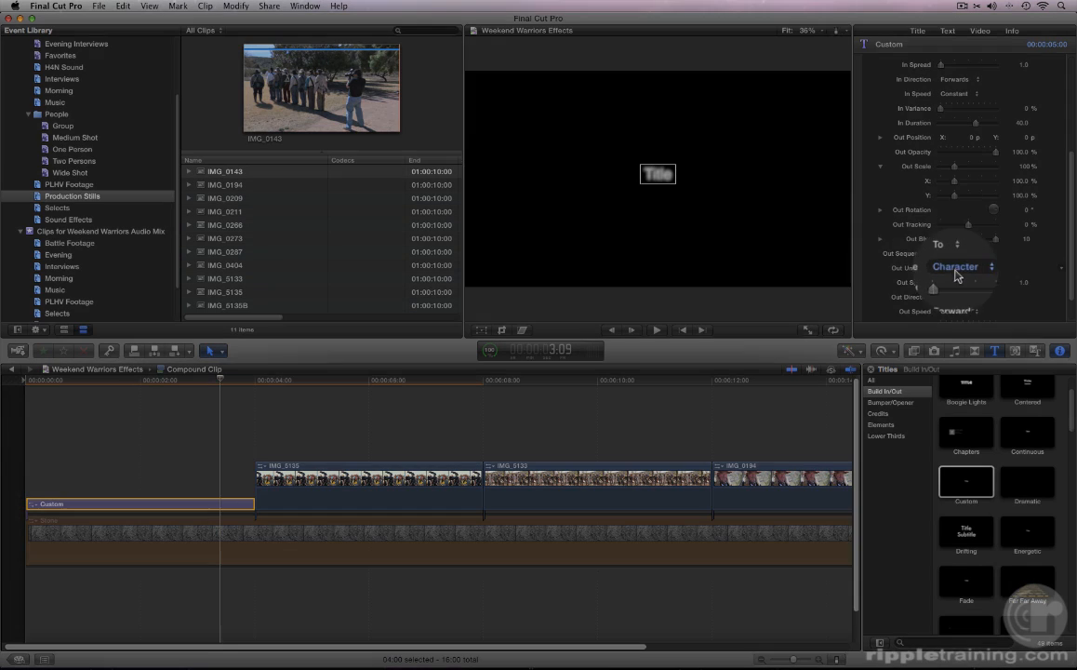
left_click(954, 268)
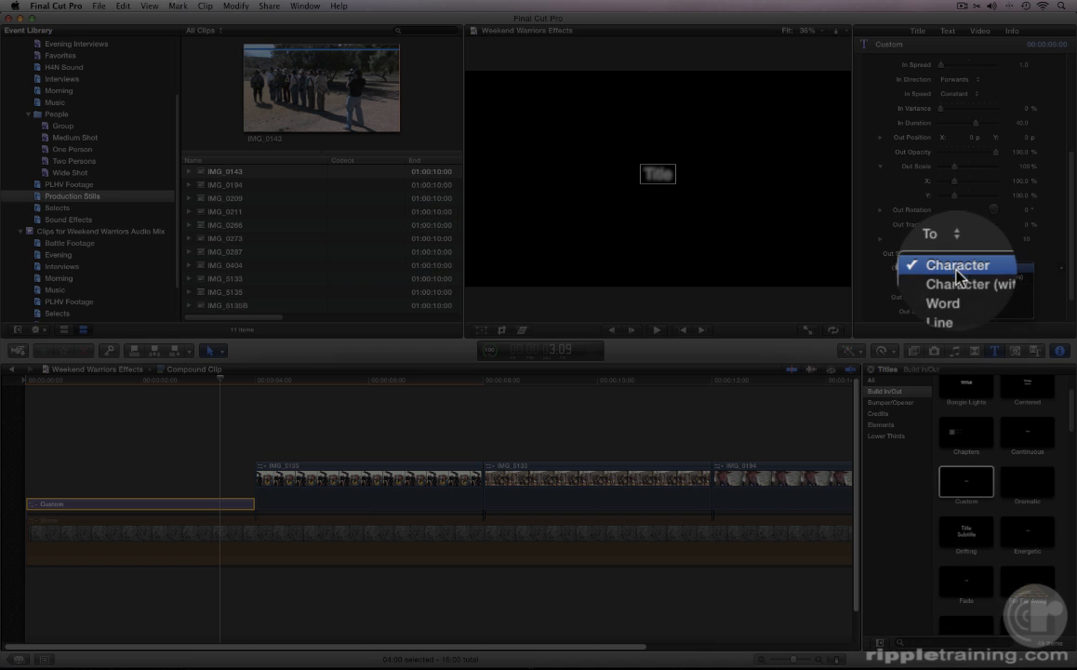
left_click(955, 301)
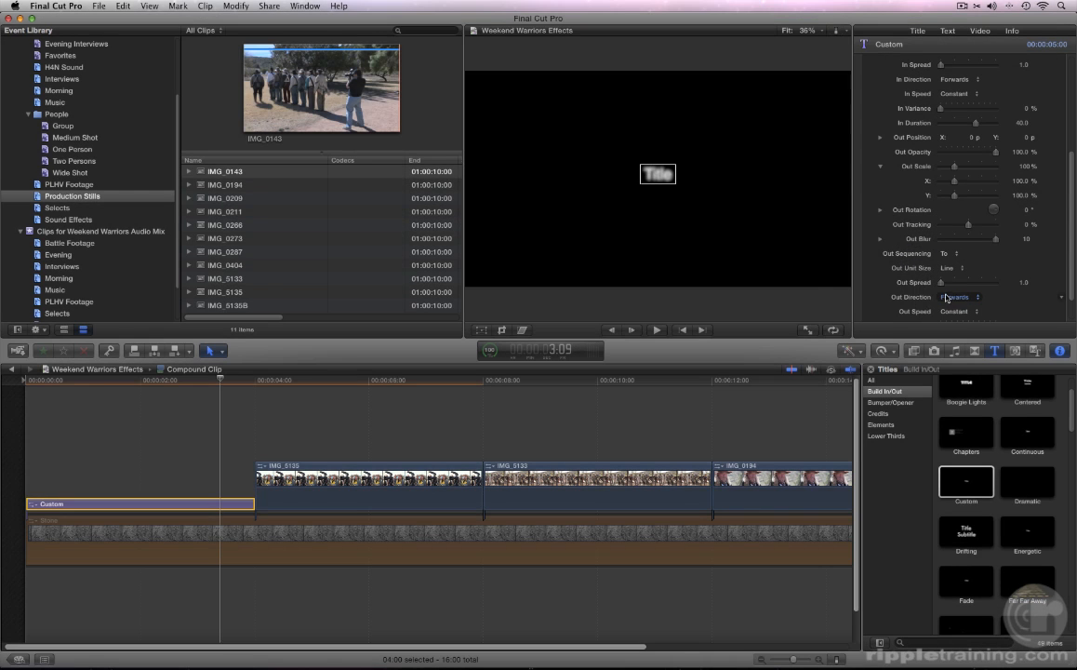
left_click(202, 380)
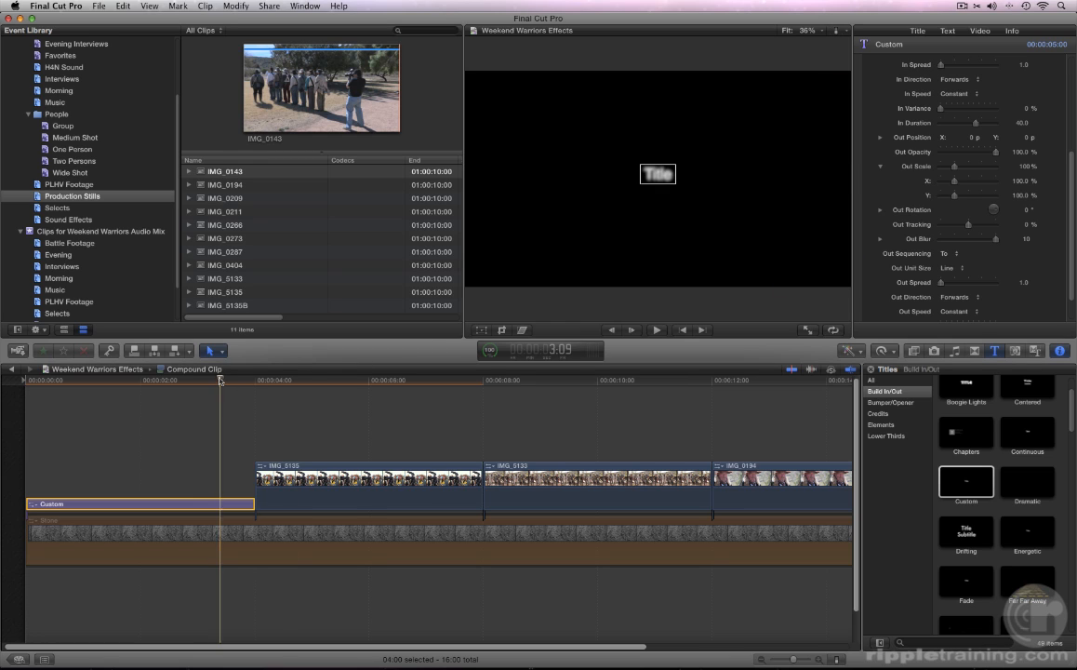
left_click_drag(202, 380, 230, 375)
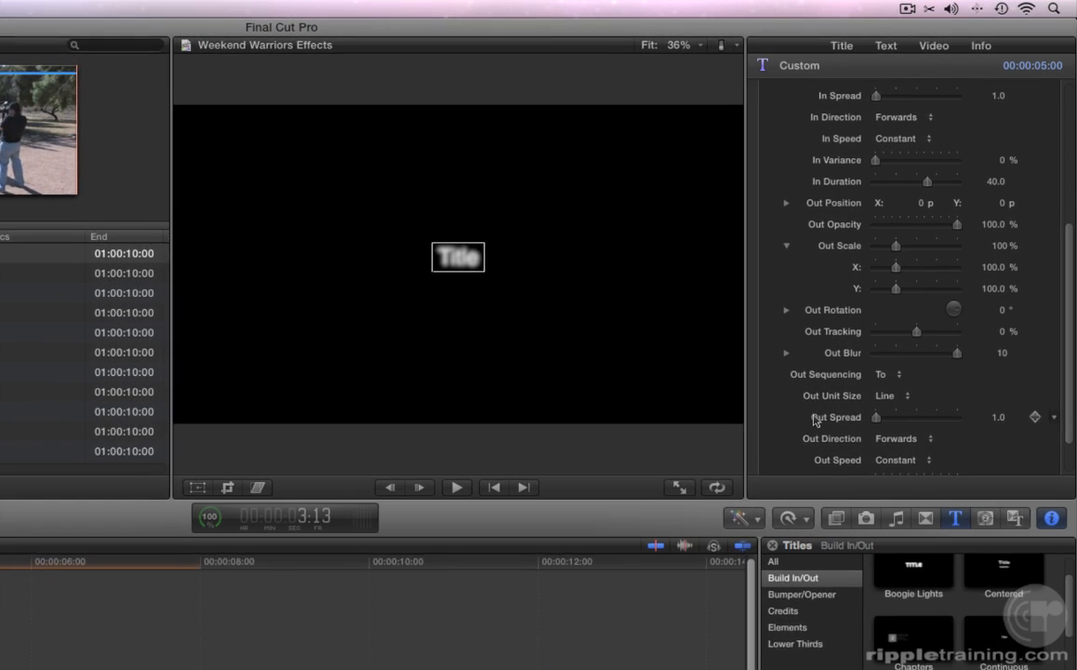
- Set the title's Out Duration to 50 and play back to check the exit
scroll(773, 423, "down", 2)
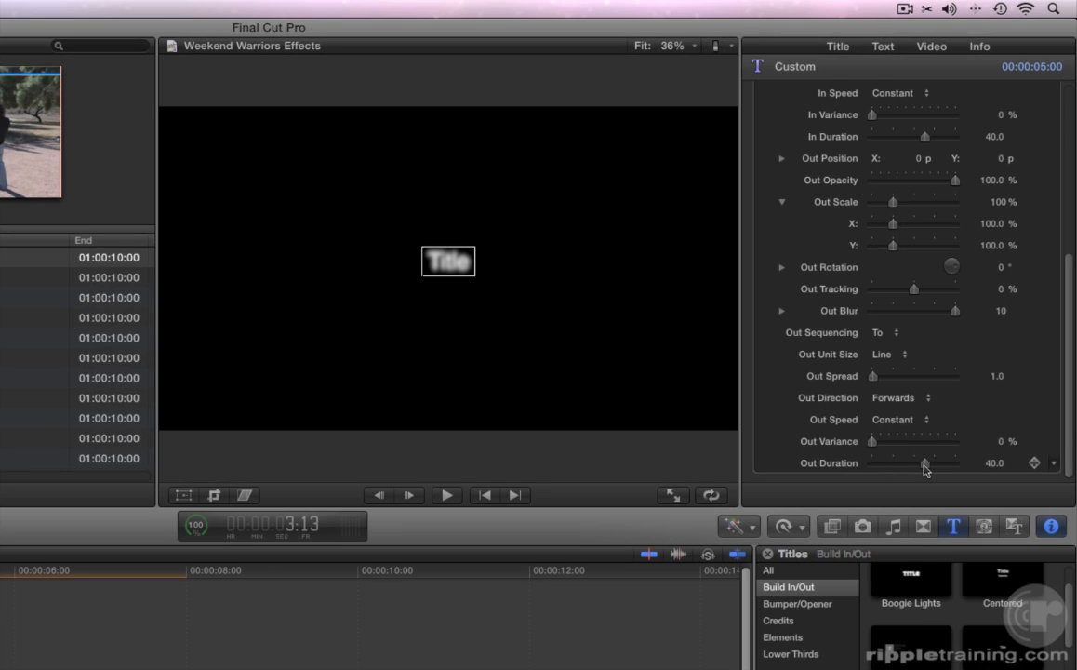
left_click_drag(923, 465, 963, 472)
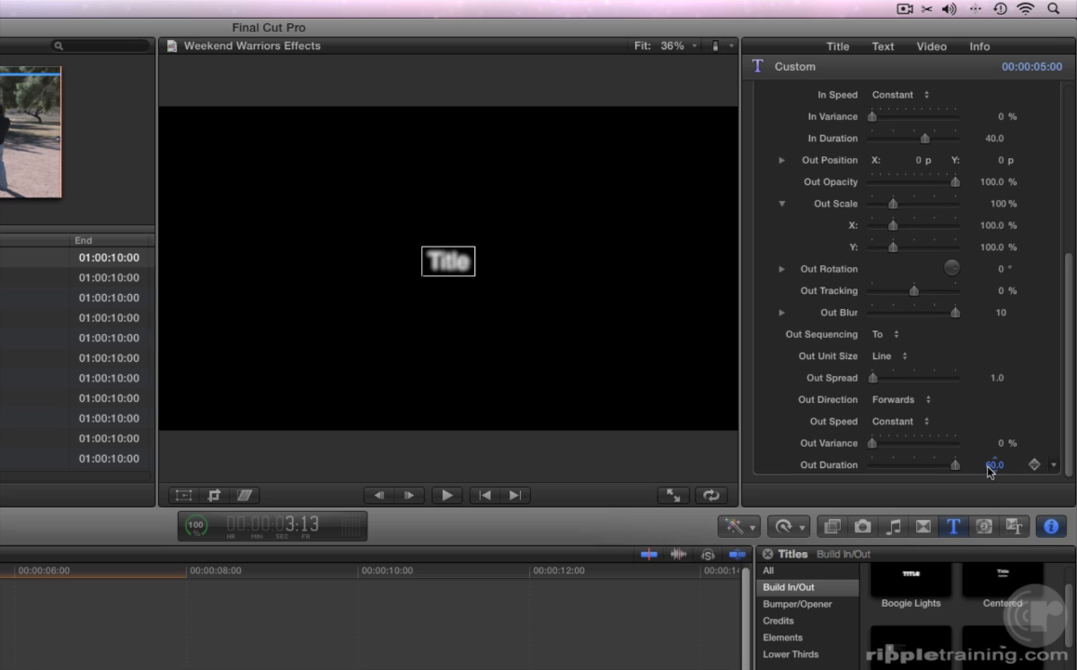
left_click(994, 462)
type("50")
key("Return")
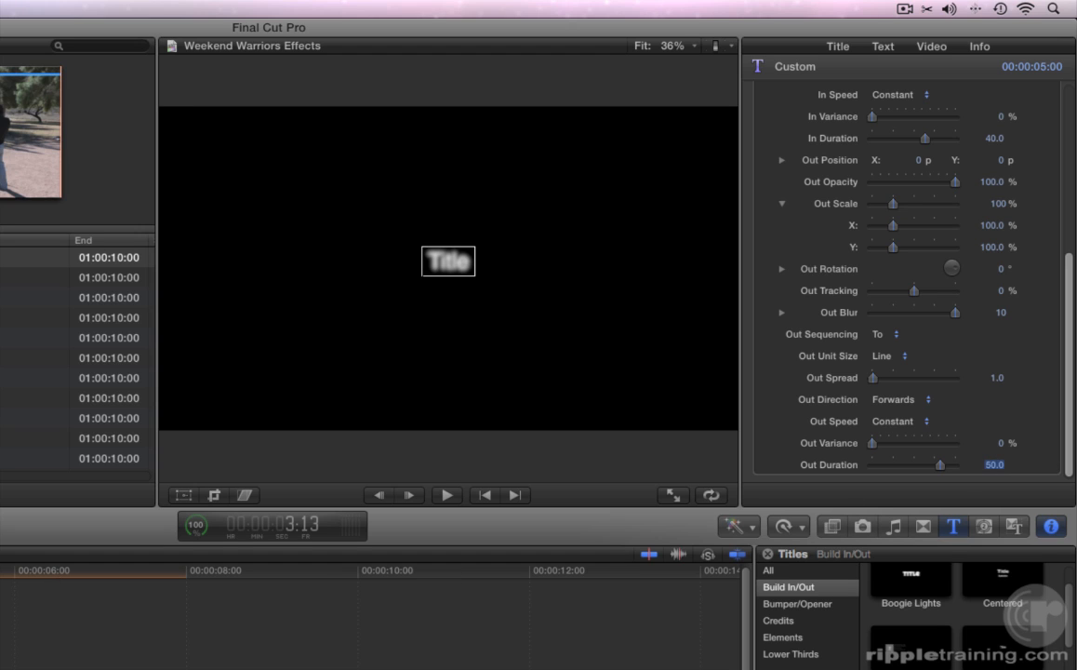
key("space")
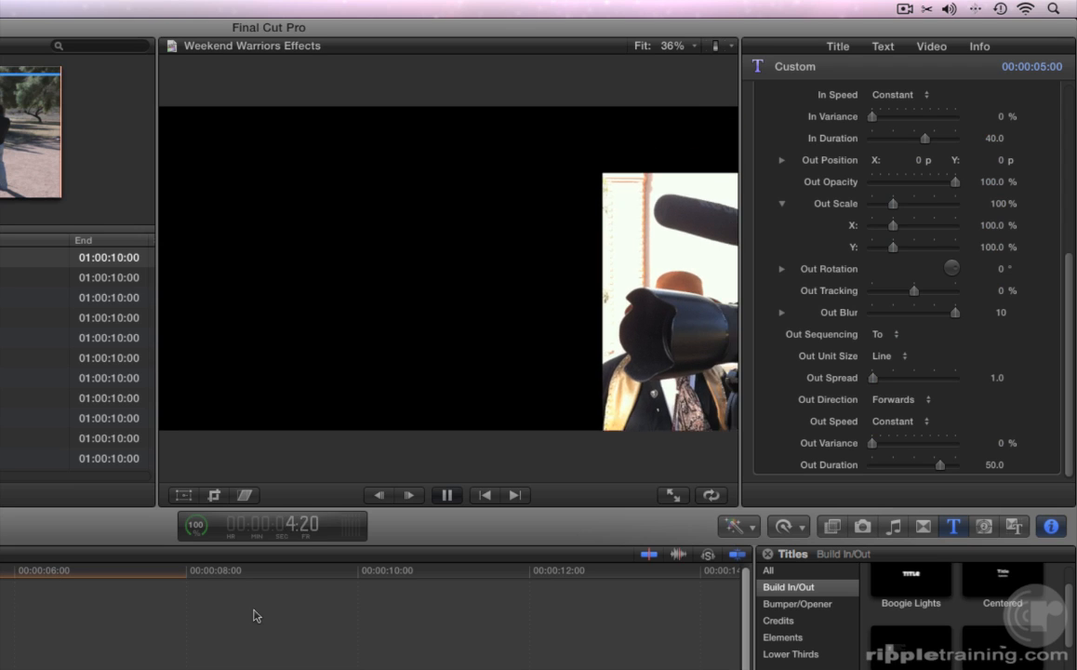
key("space")
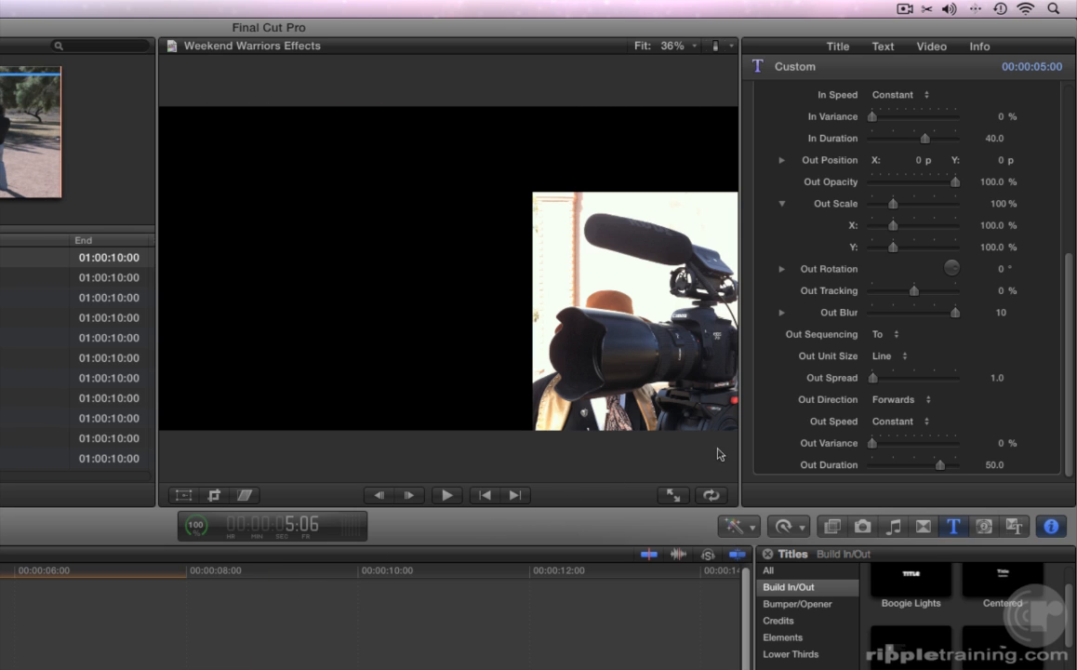
left_click(895, 423)
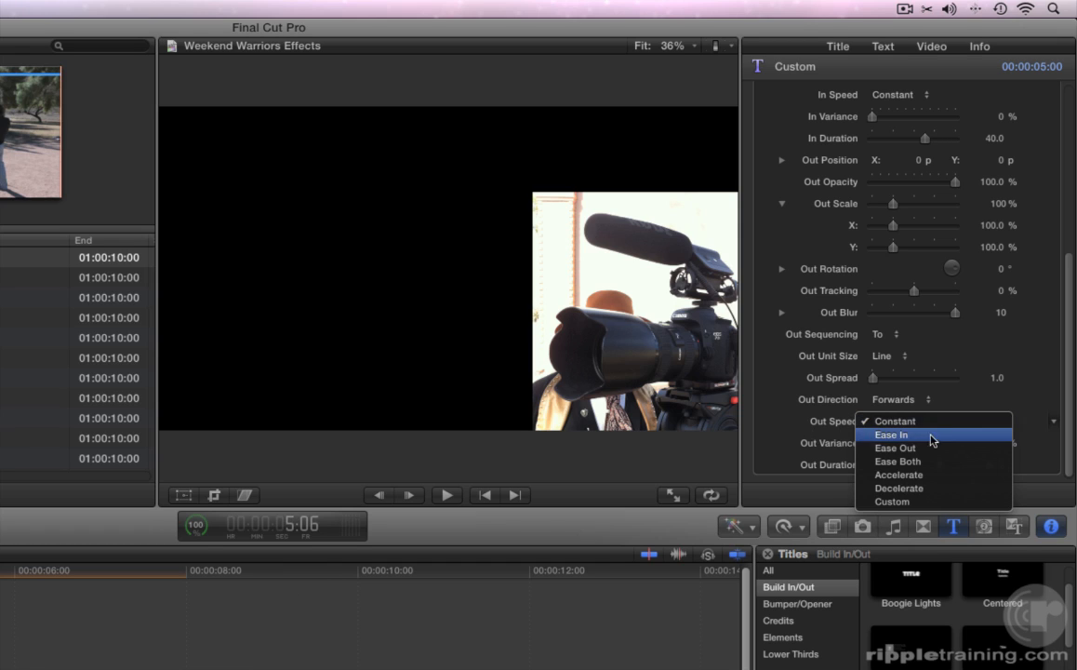
- Set Out Speed to Ease Both and Out Tracking to 41%, then preview the exit
left_click(927, 461)
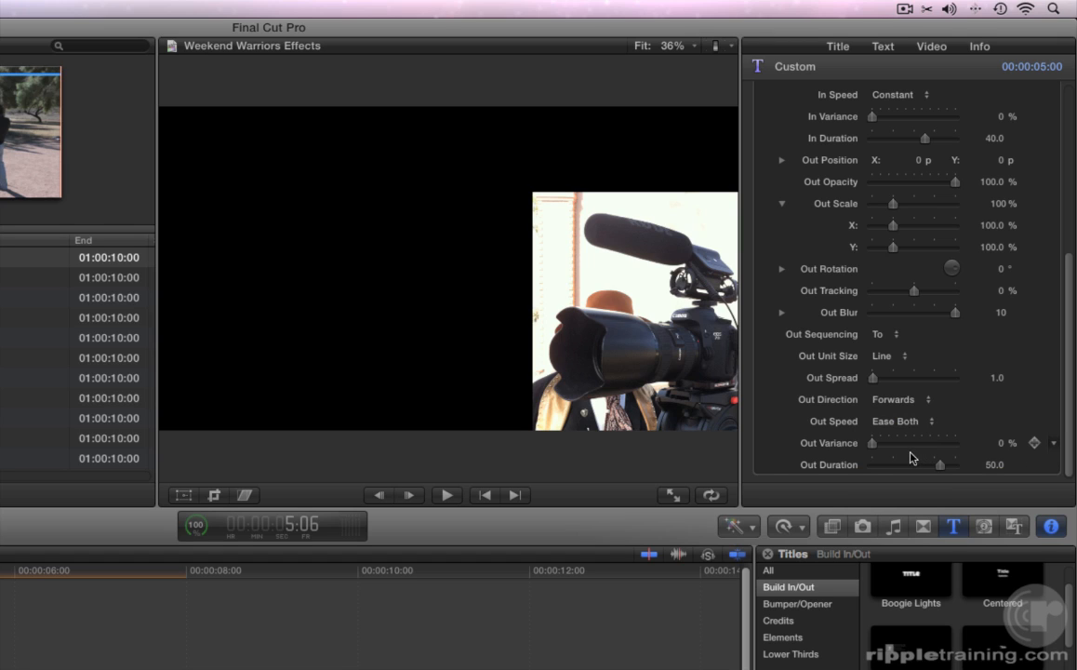
left_click(915, 291)
left_click_drag(918, 297, 933, 298)
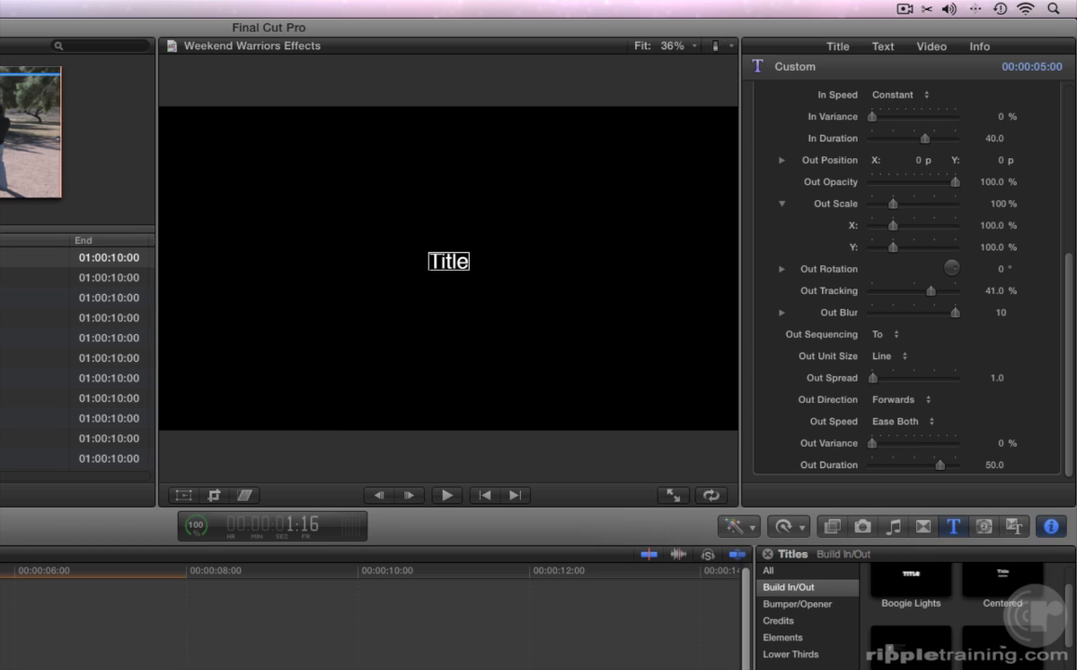
key("space")
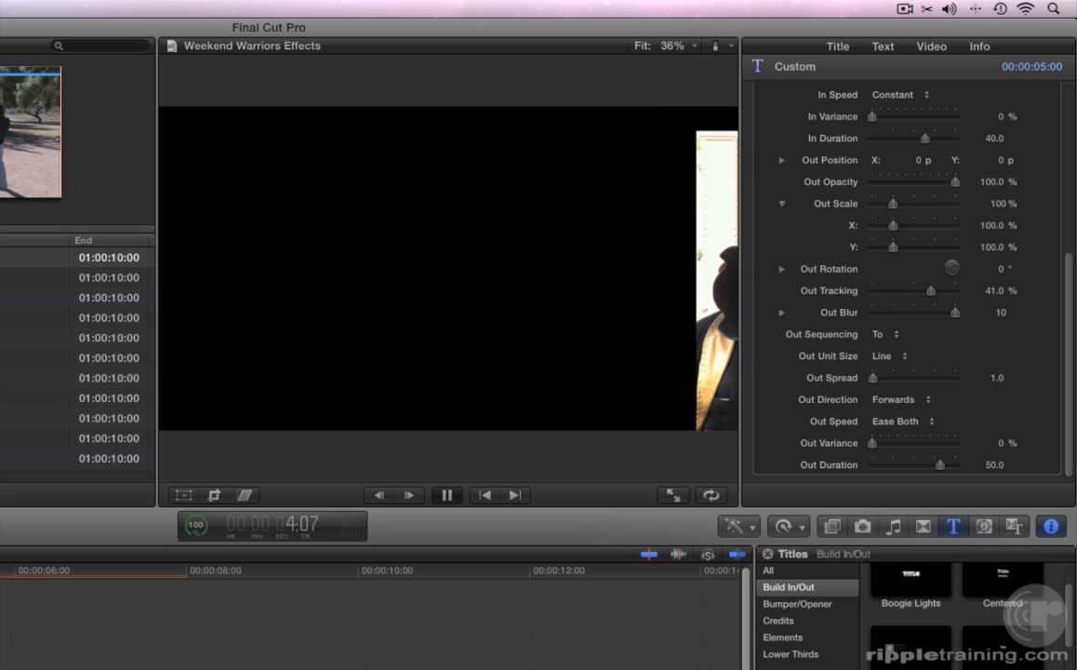
key("space")
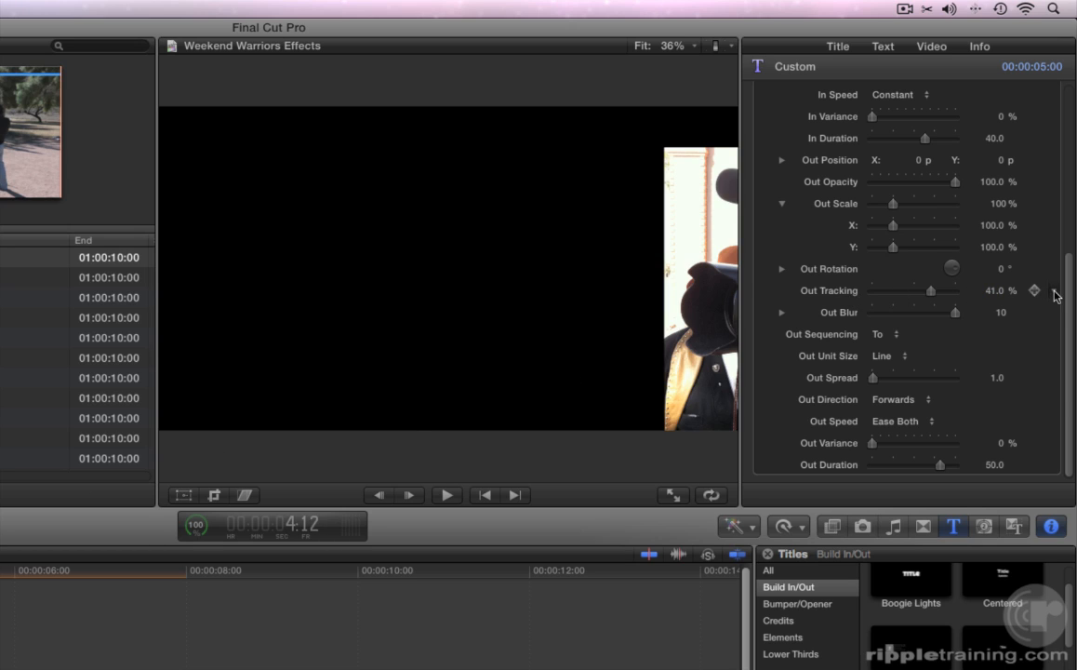
- Reset the Out Tracking parameter to 0% and scroll the inspector back to the top
left_click(1052, 292)
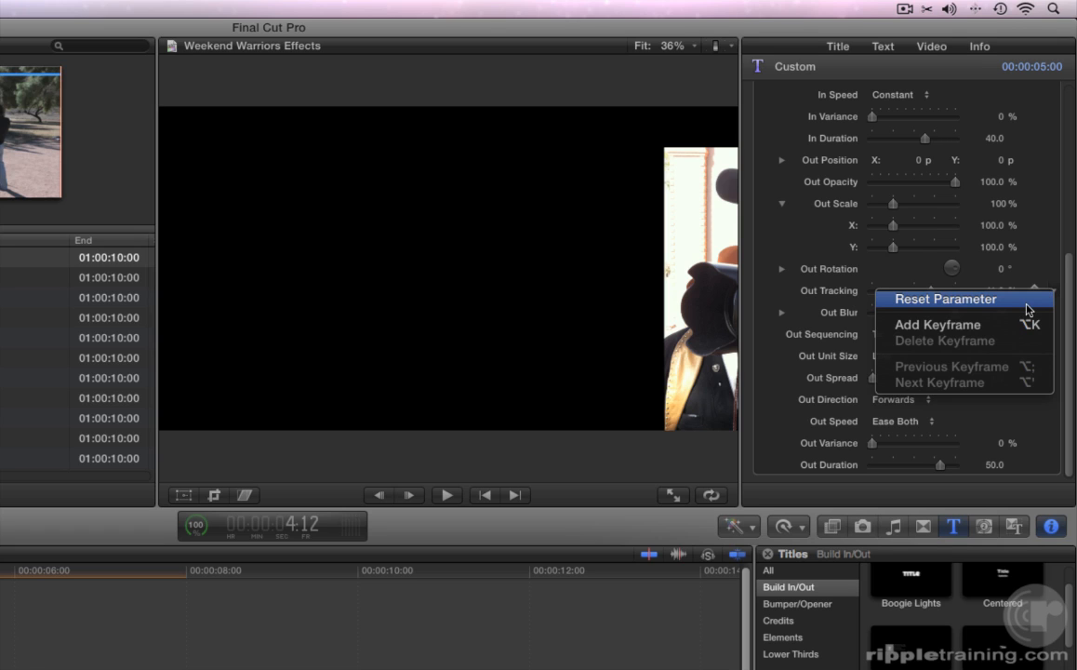
left_click(1027, 305)
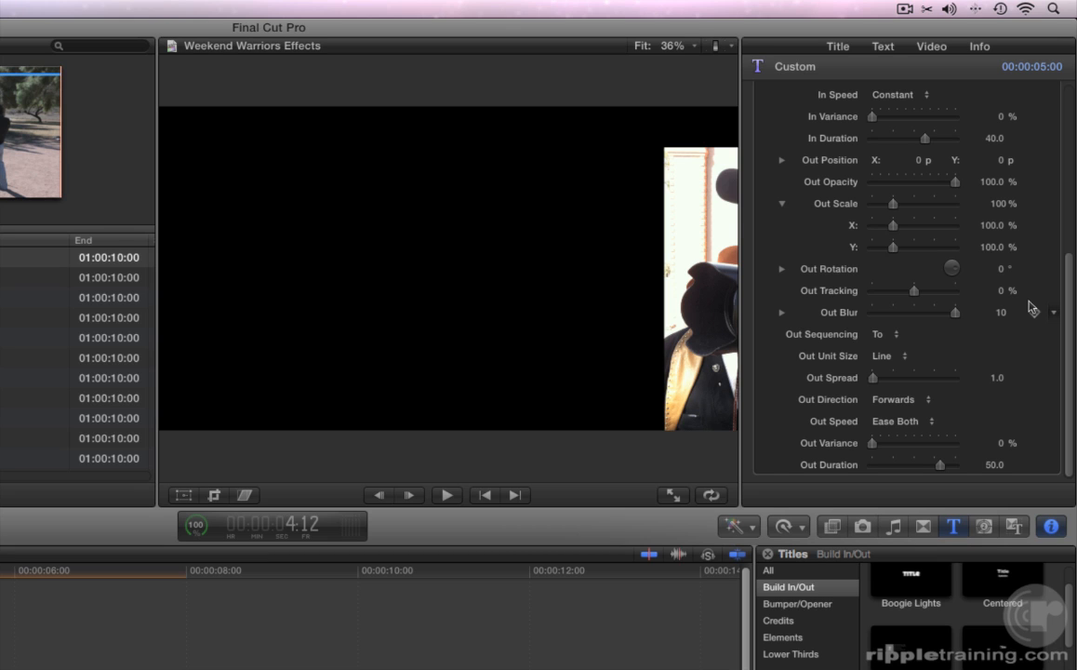
scroll(1028, 307, "up", 10)
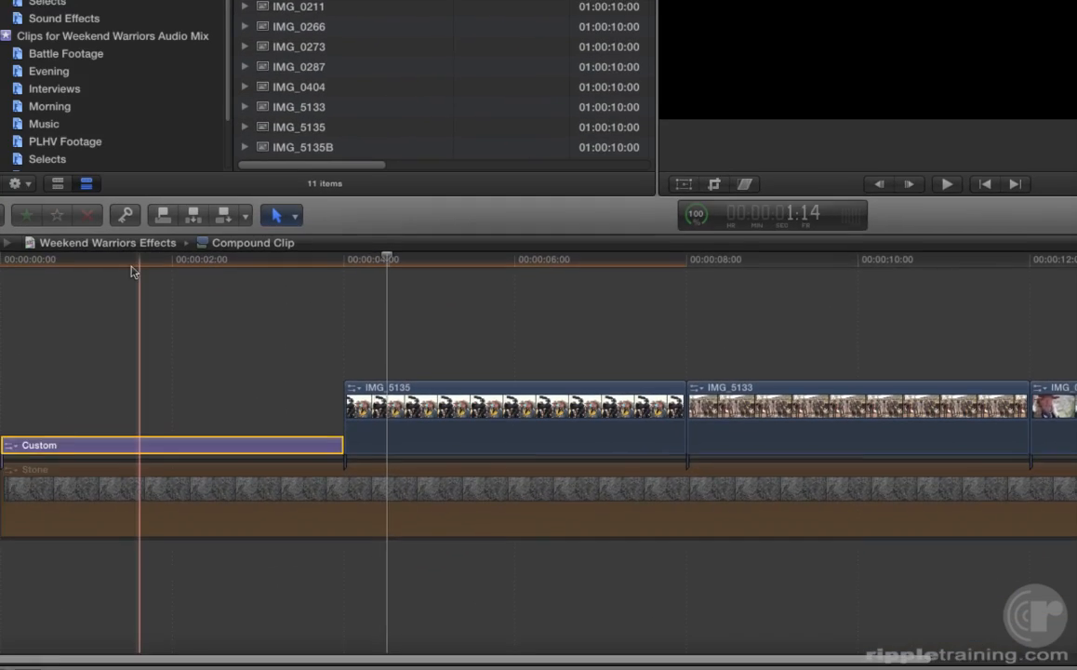
- Add an opacity fade-out near the title's end in Video Animation, then play from the start
key("ctrl+v")
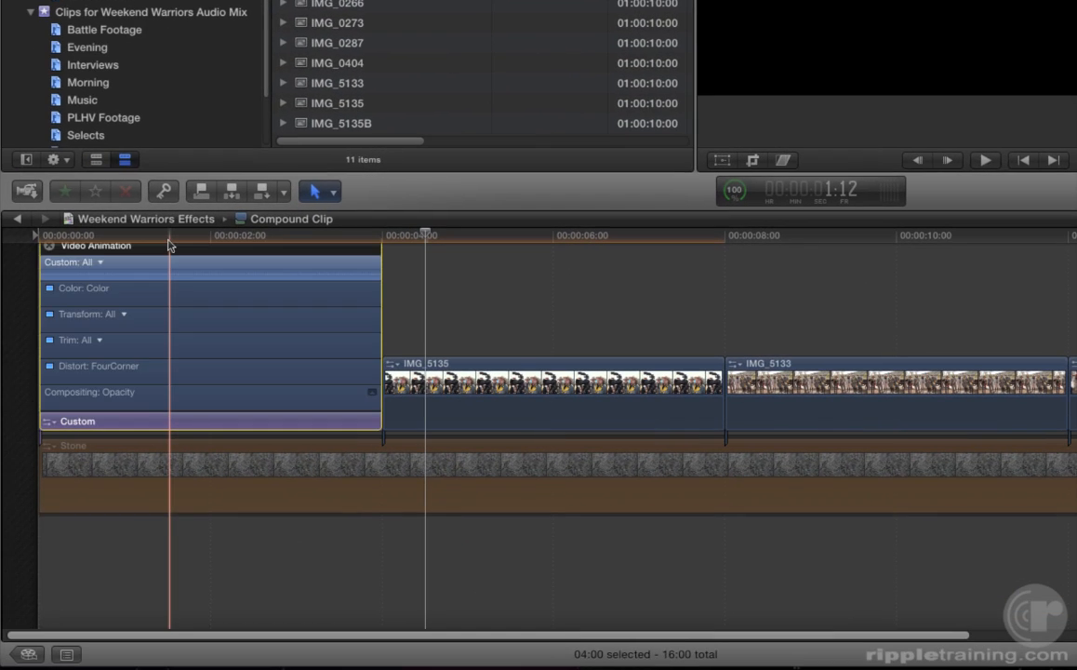
double_click(160, 392)
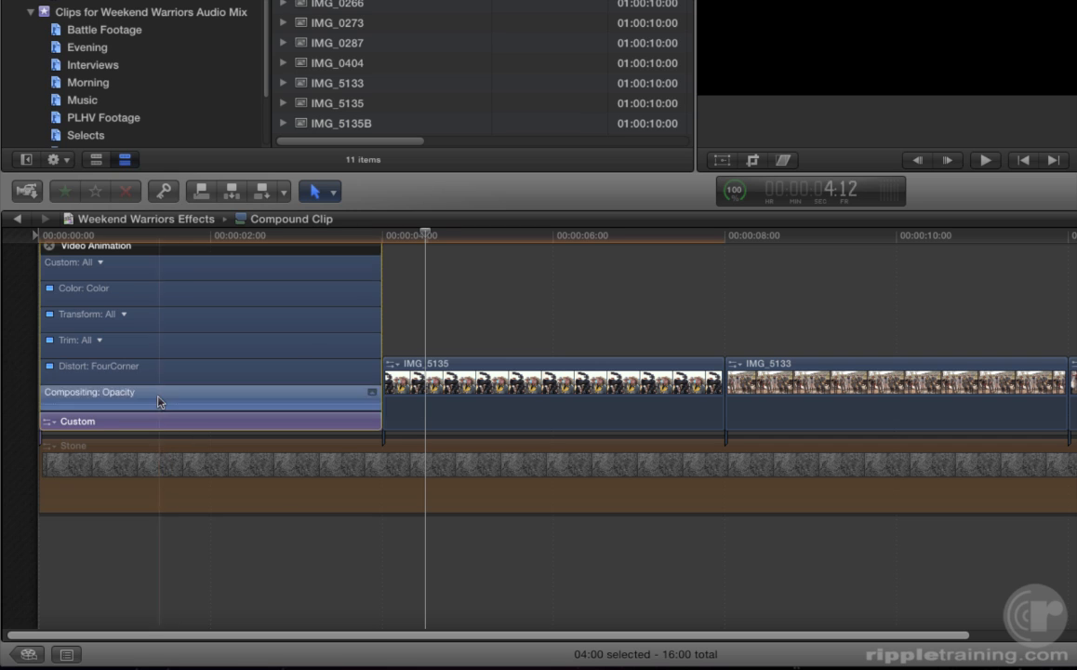
left_click_drag(377, 319, 308, 324)
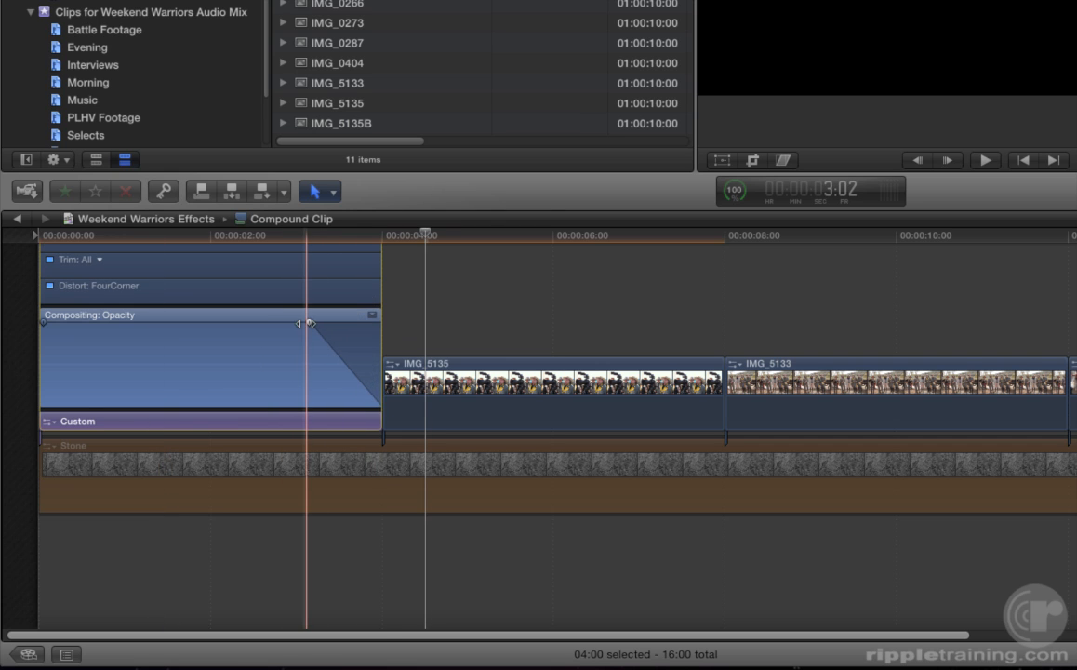
key("ctrl+v")
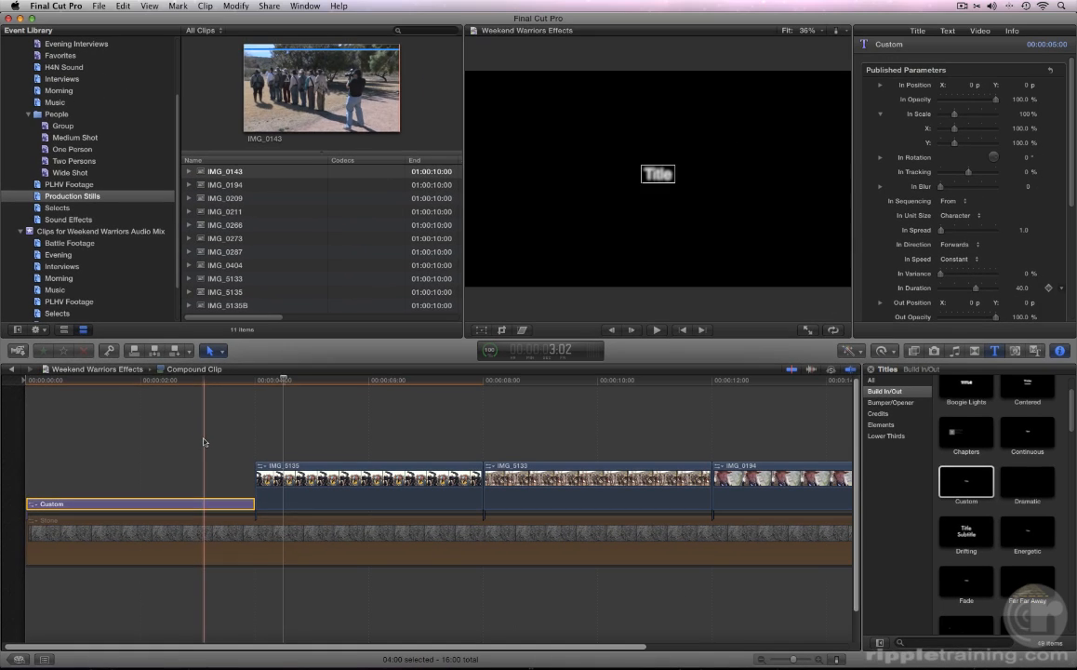
key("Home")
key("space")
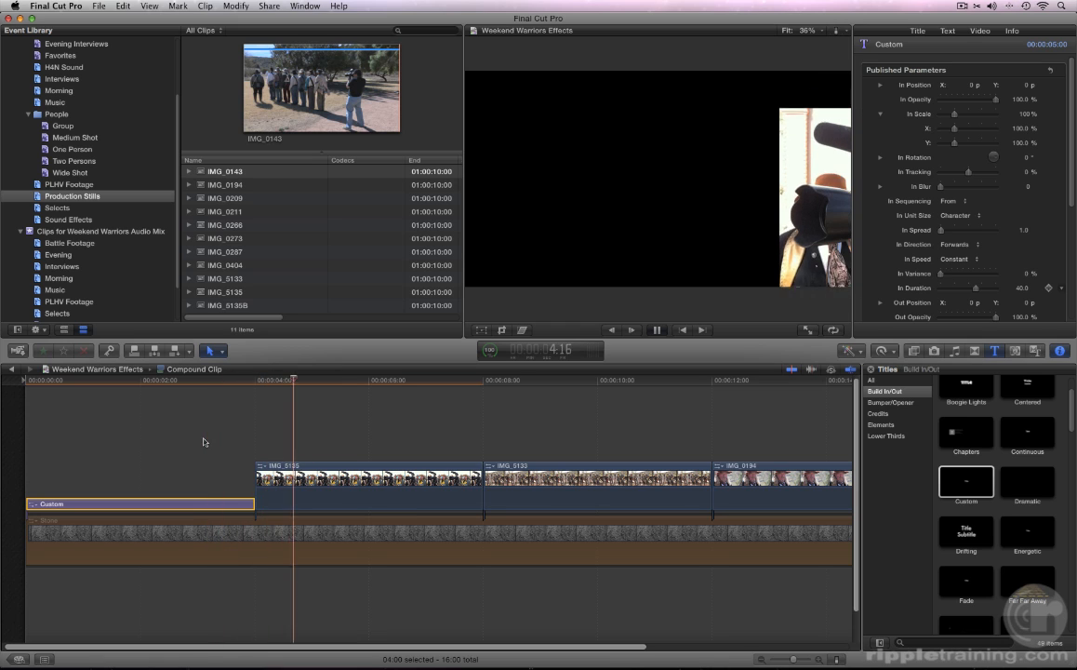
key("space")
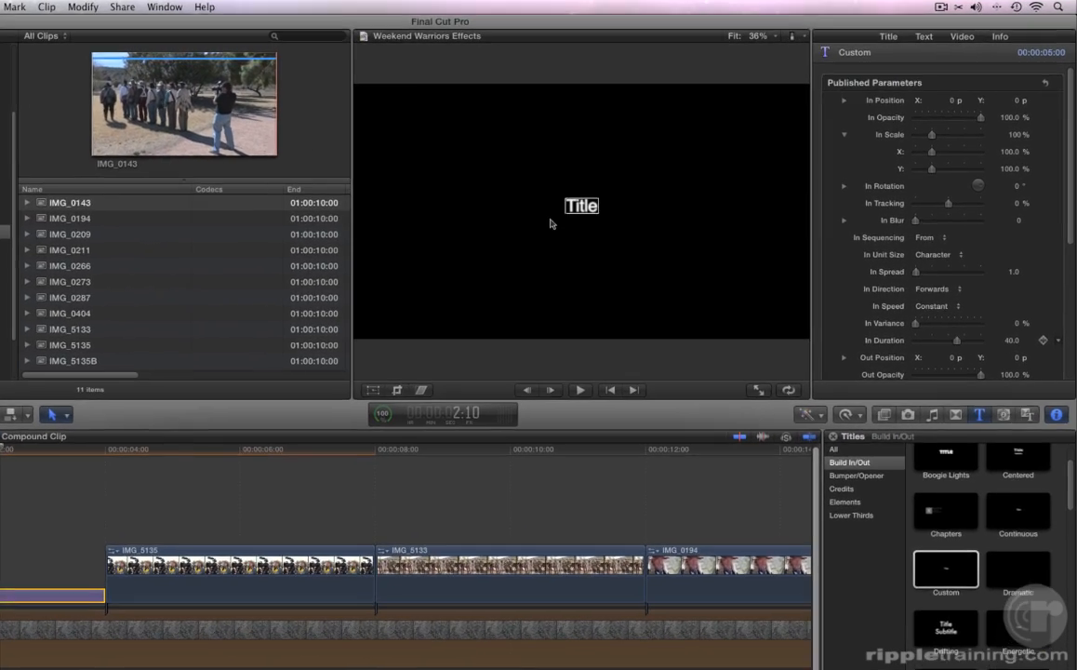
- Replace the placeholder text with 'Weekend Warriors' and recentre it in the frame
double_click(582, 205)
type("Weekend Warri")
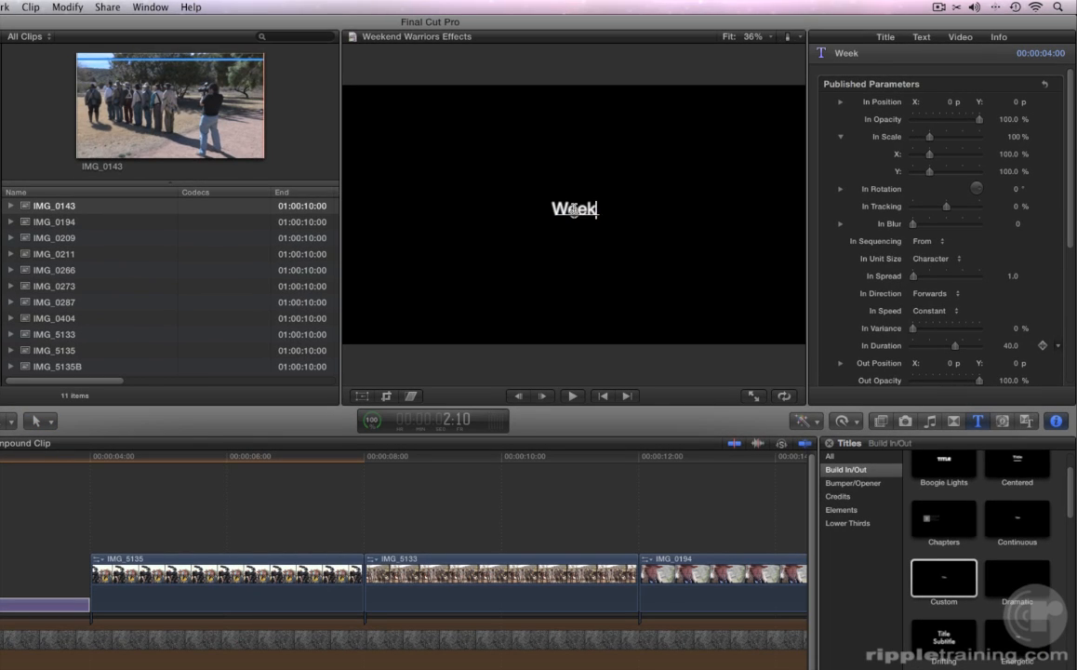
type("ors")
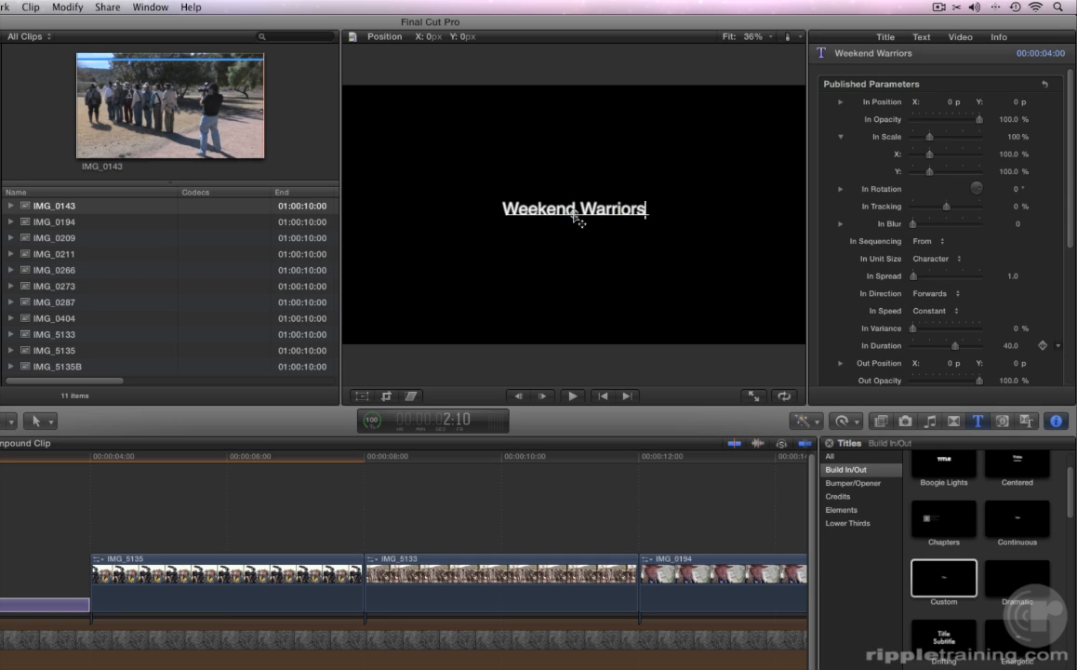
mouse_move(574, 214)
left_mouse_down()
mouse_move(560, 216)
mouse_move(575, 217)
left_mouse_up()
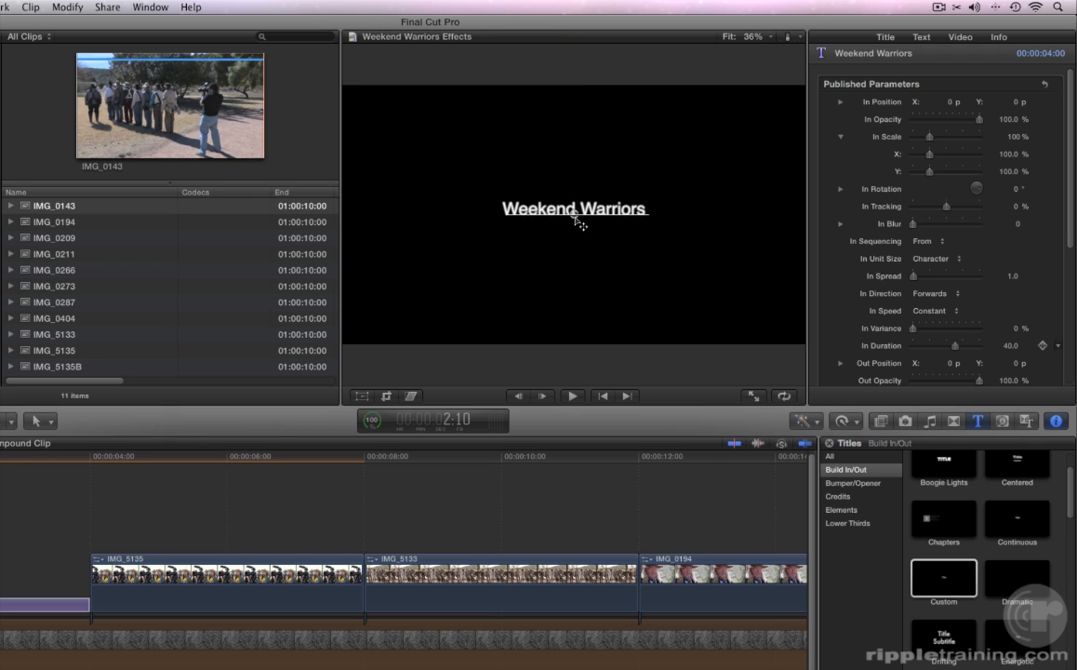
- In the Text inspector, apply the GAZ font and set the size to 150
left_click(921, 38)
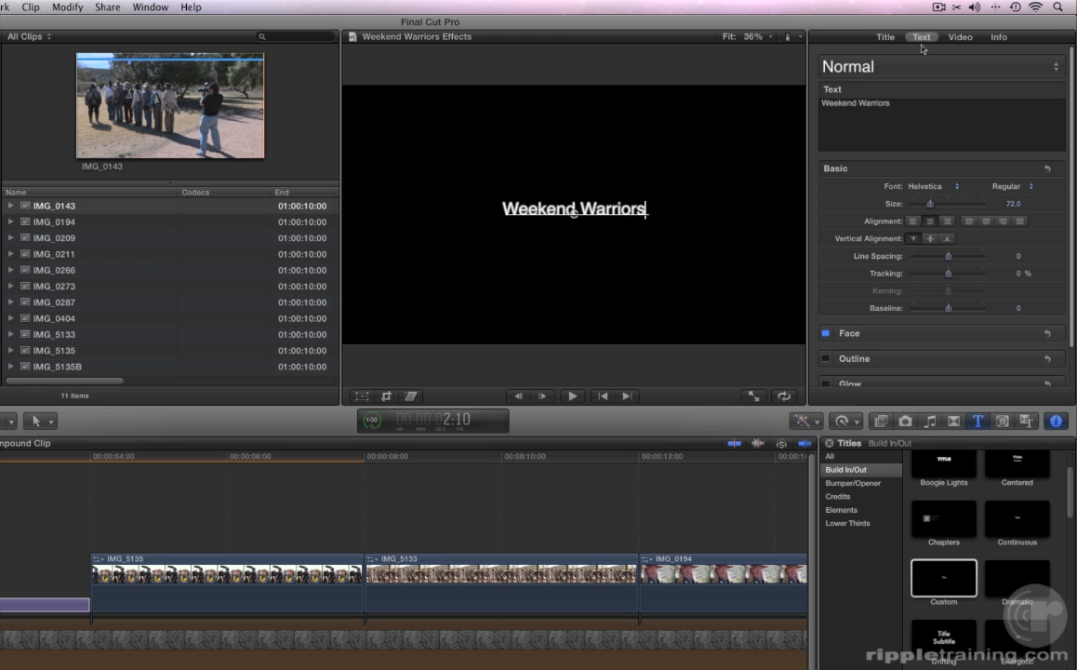
left_click(924, 190)
scroll(925, 193, "up", 5)
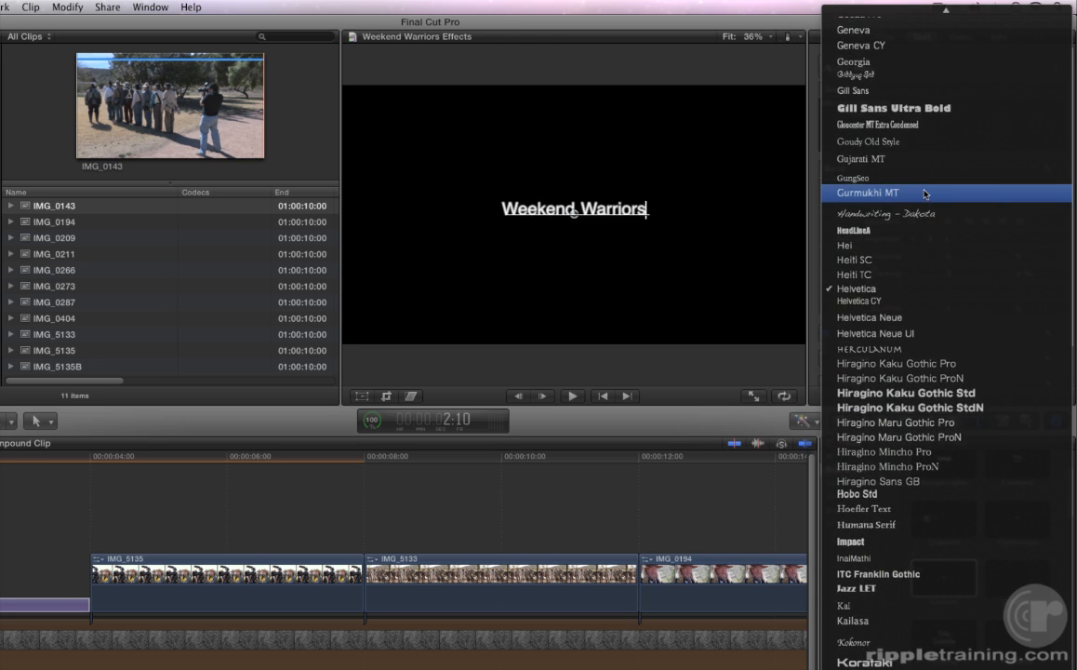
scroll(923, 192, "up", 5)
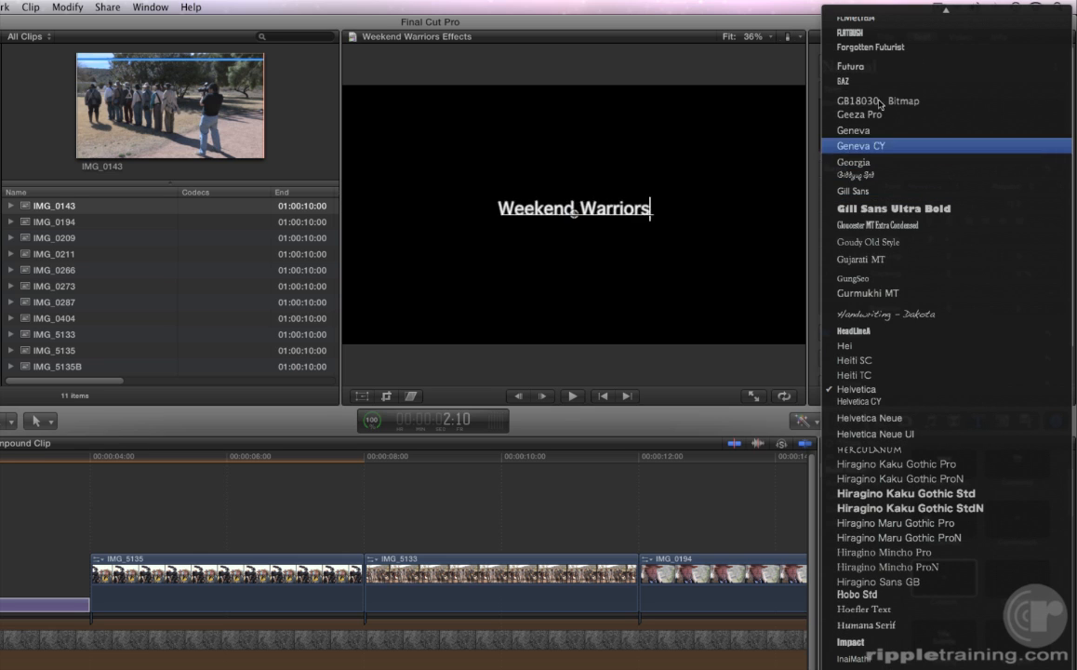
left_click(874, 82)
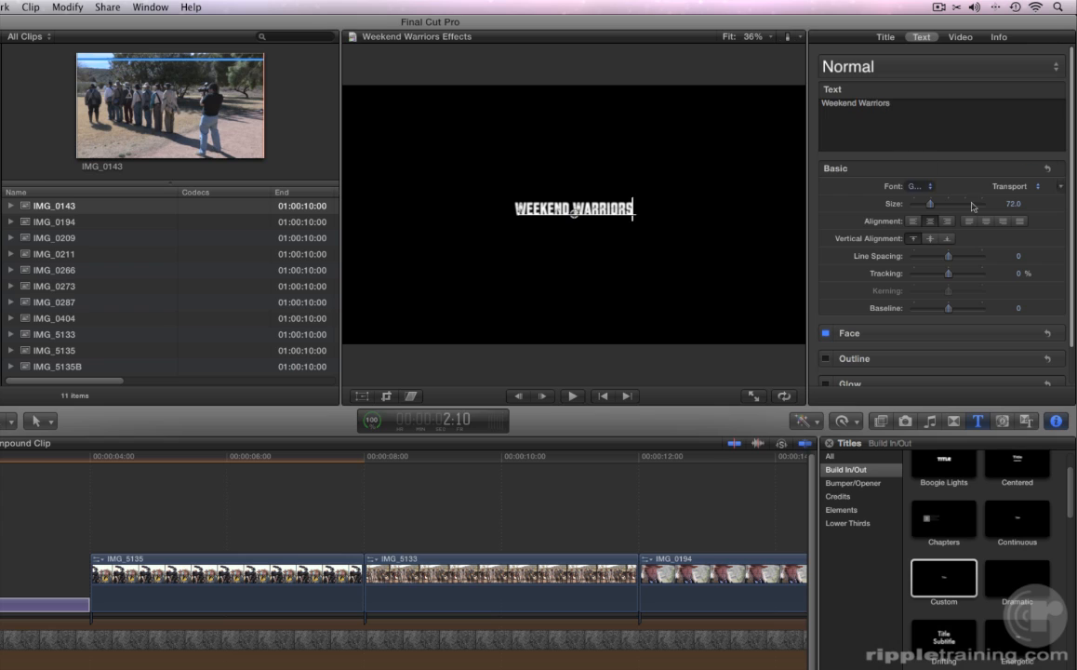
left_click(1012, 204)
type("150")
key("Return")
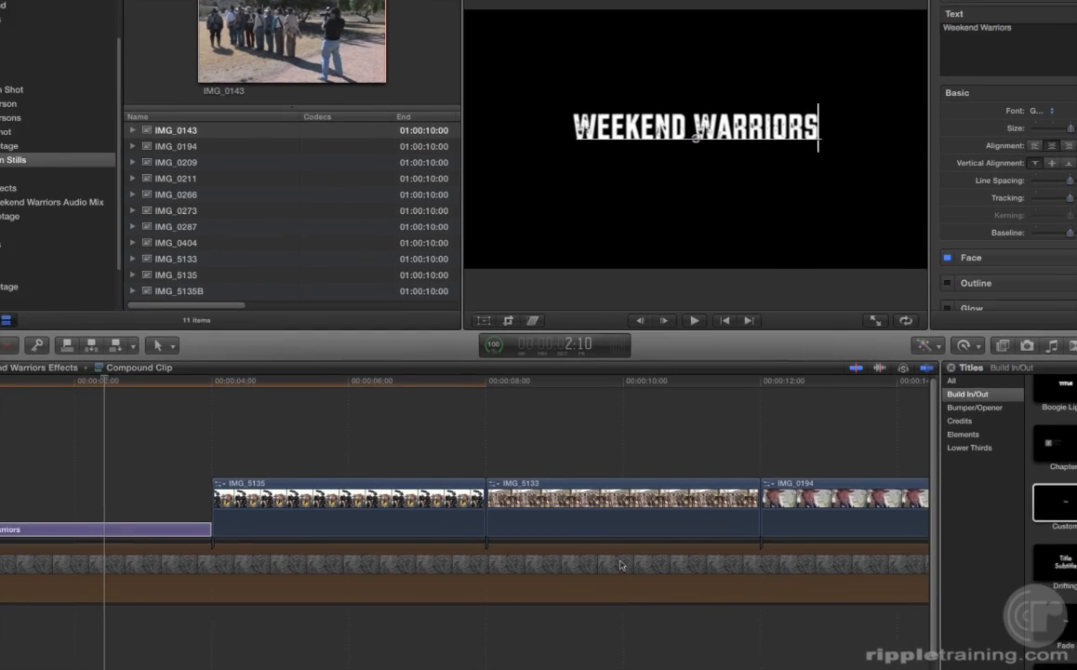
- Select and re-enable the Stone background clip
left_click(112, 571)
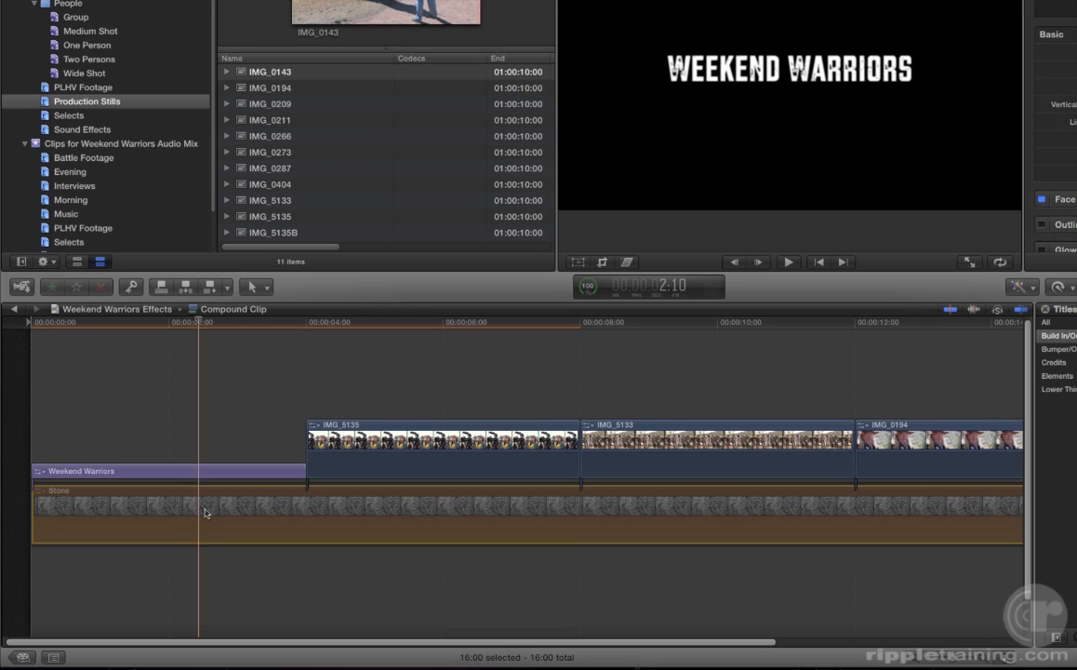
left_click(205, 512)
key("v")
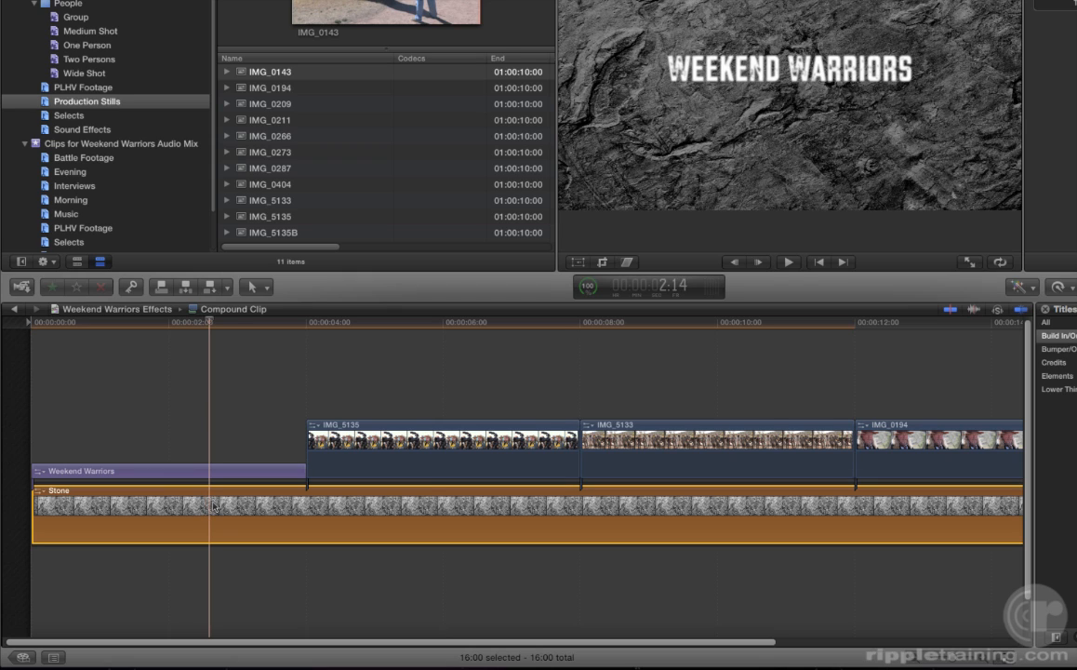
- Set the Stone clip's opacity to 71% in Video Animation, then select the title clip
key("ctrl+v")
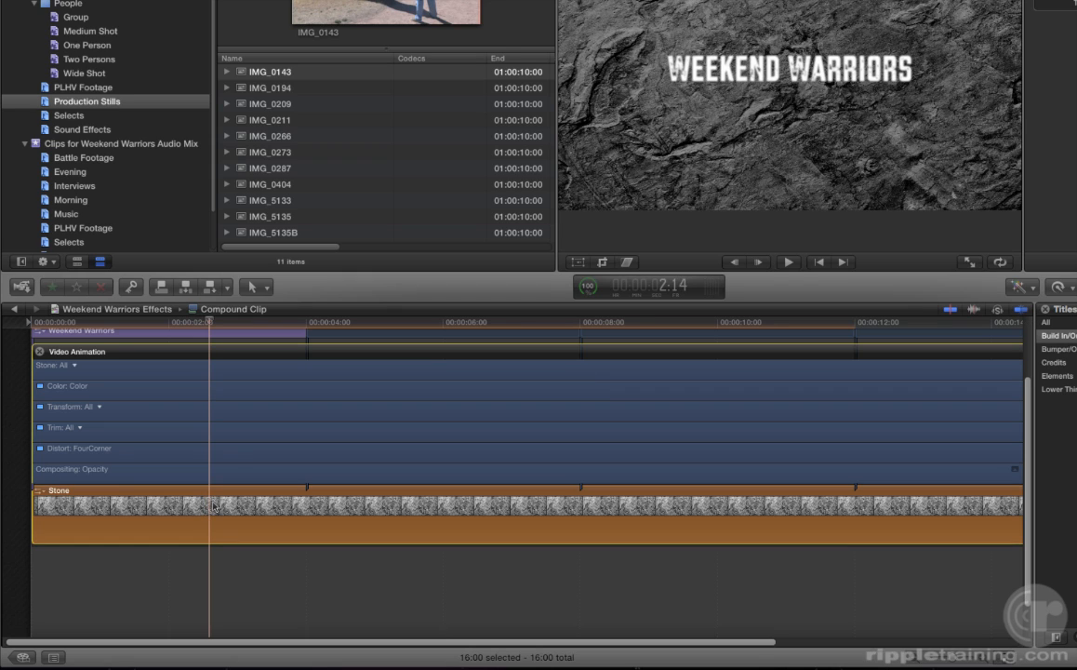
double_click(225, 473)
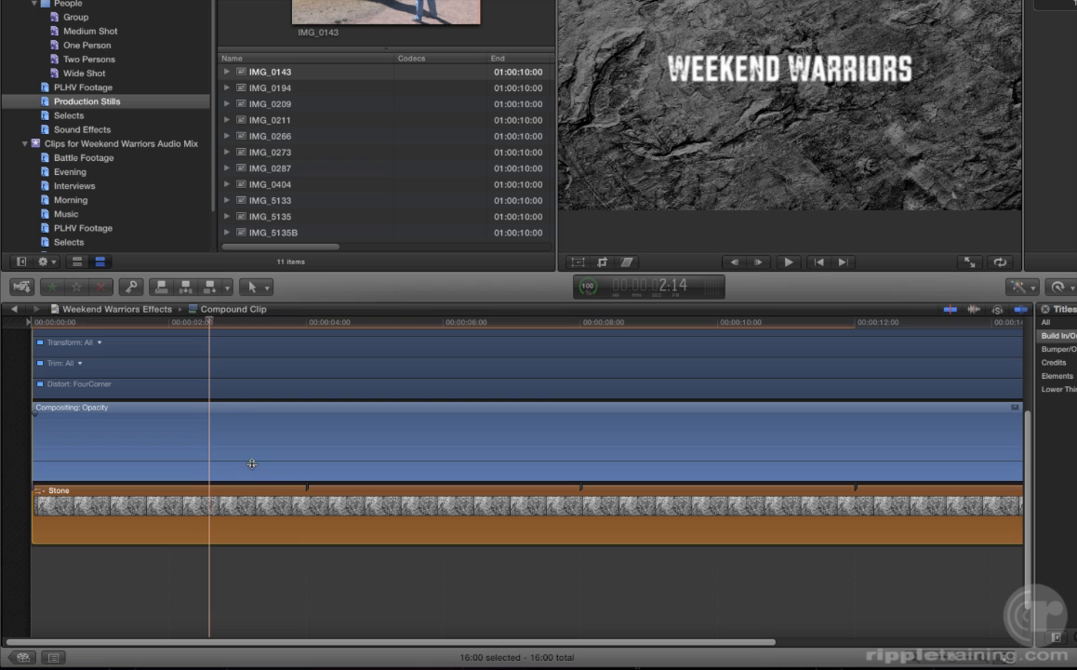
mouse_move(252, 463)
left_mouse_down()
mouse_move(256, 439)
mouse_move(253, 464)
left_mouse_up()
key("ctrl+v")
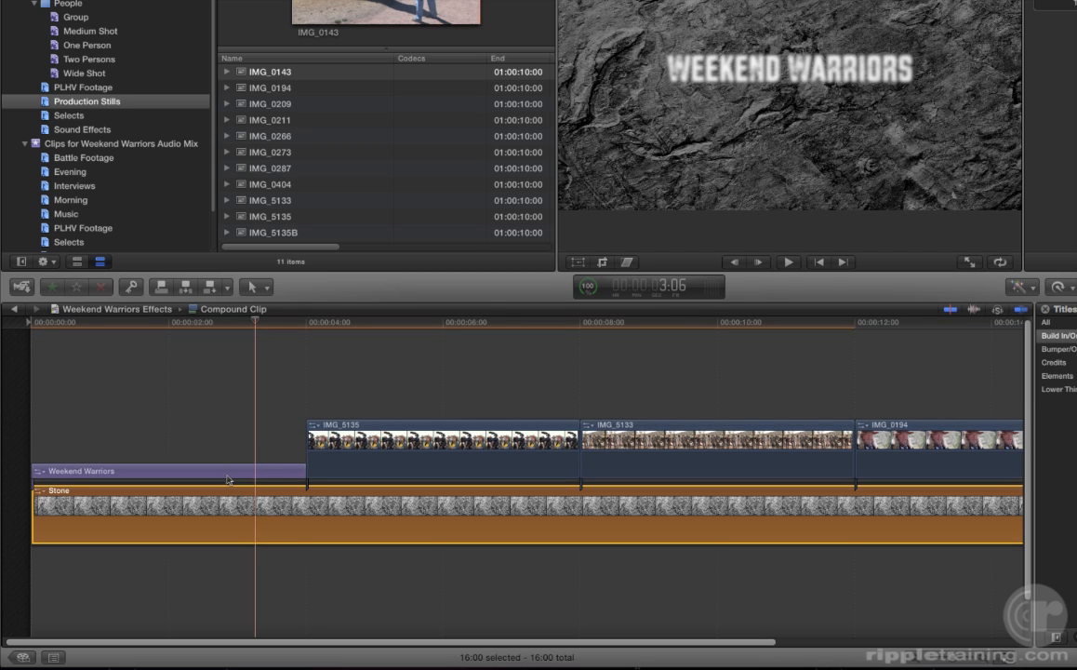
left_click(228, 472)
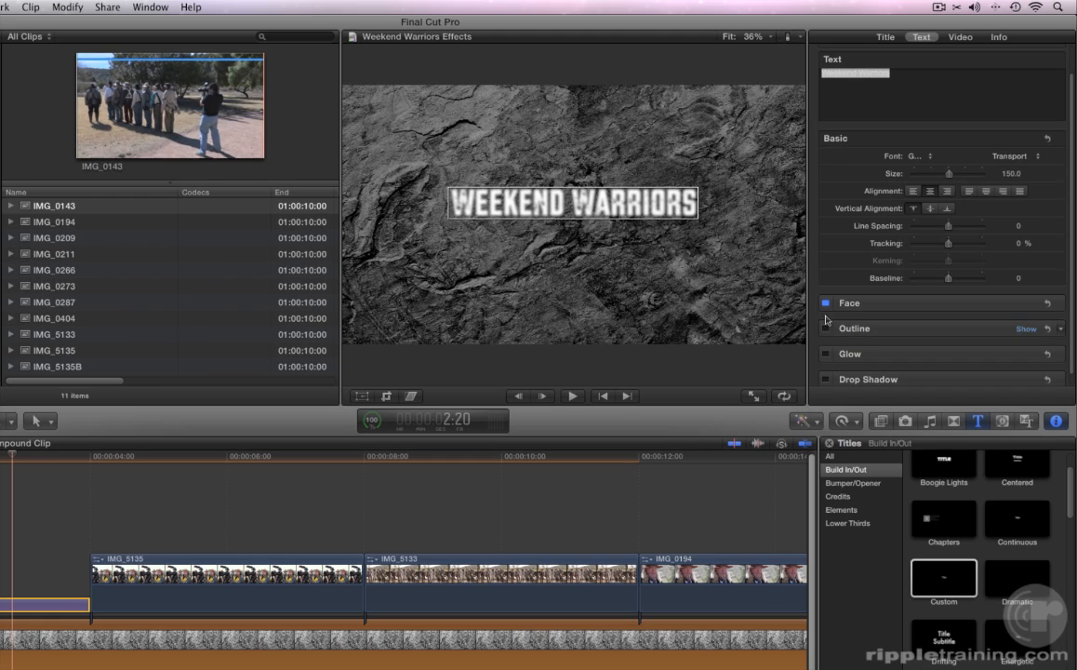
- Show the Title/Action Safe Zones guides over the viewer image
scroll(830, 306, "down", 1)
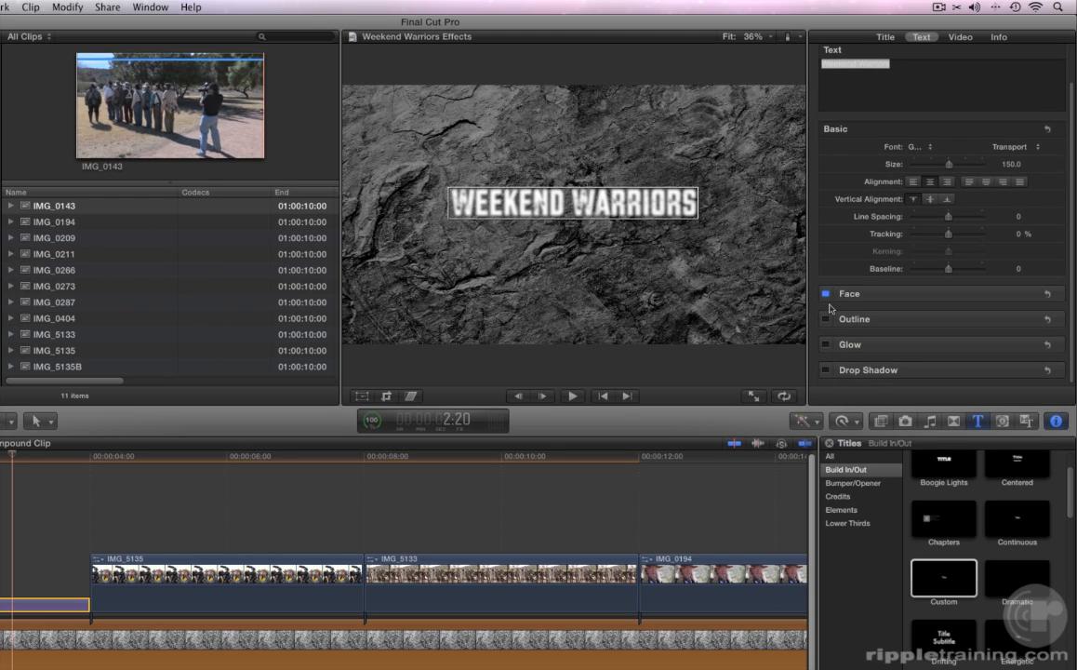
left_click(790, 37)
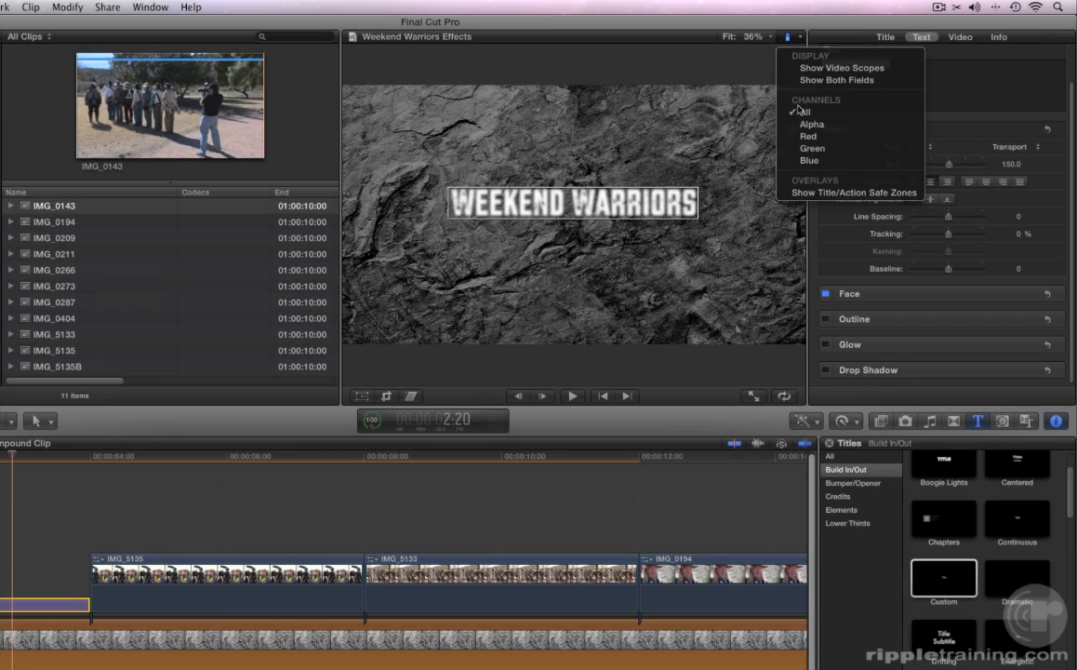
left_click(800, 191)
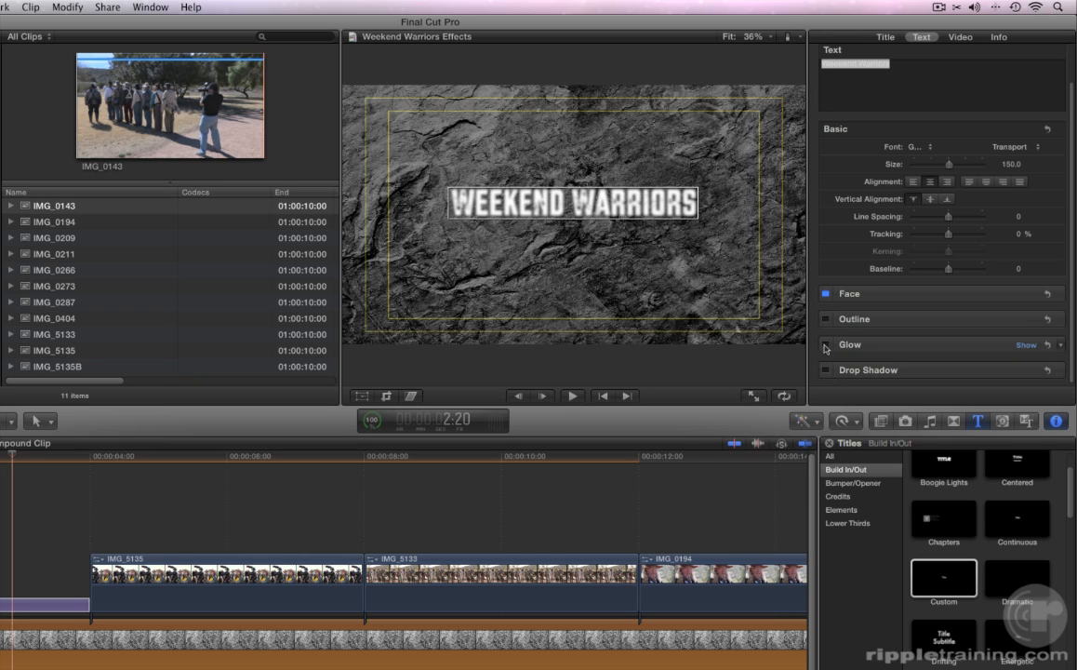
- Add a blue glow with more blur and a wider radius to the title, then return to the main timeline
left_click(824, 344)
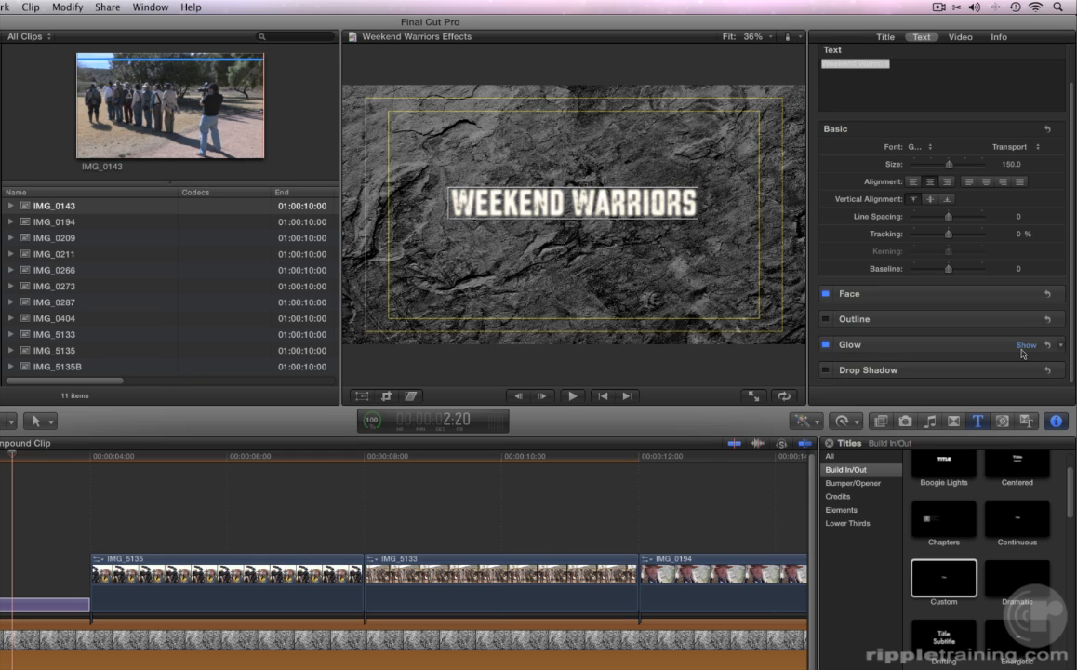
left_click(1024, 345)
scroll(1018, 346, "down", 2)
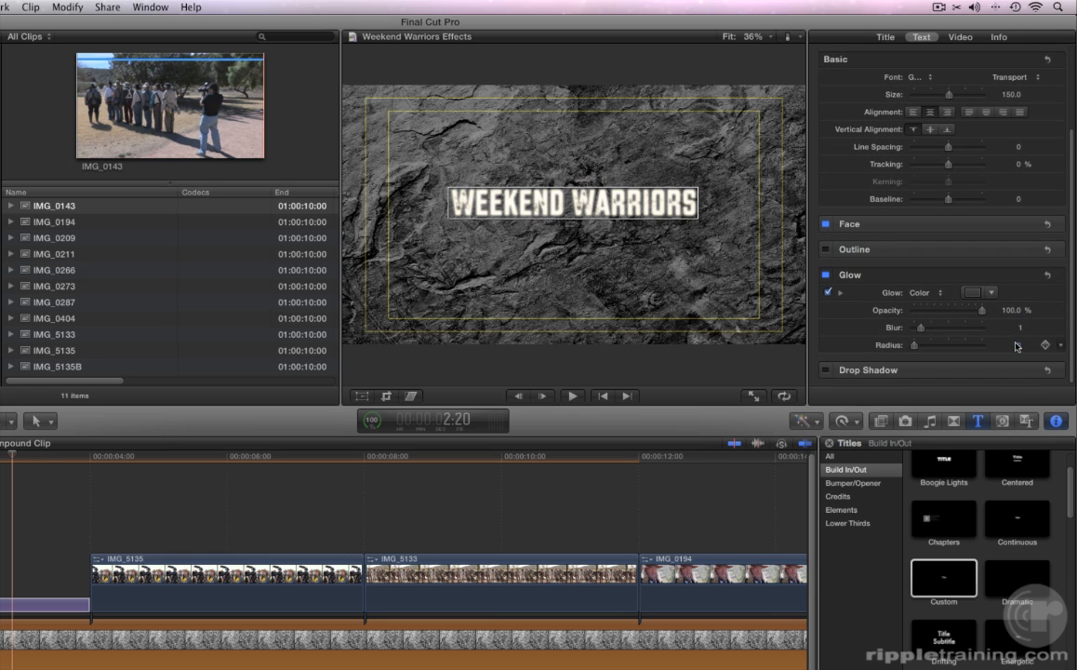
left_click(992, 293)
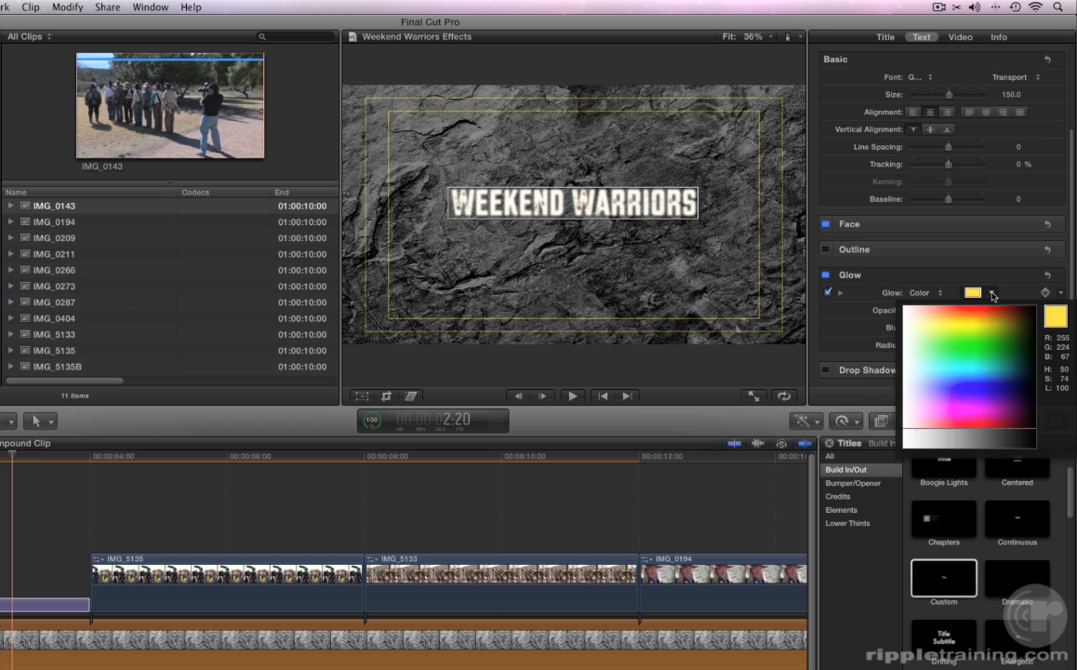
left_click(982, 382)
left_click_drag(922, 328, 979, 331)
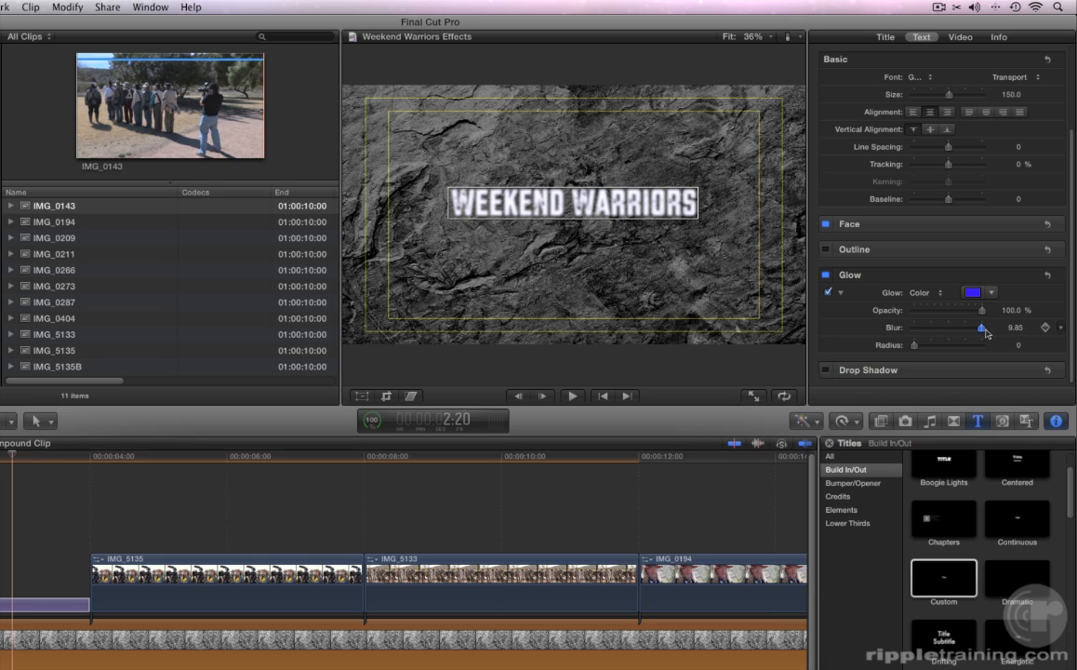
left_click_drag(915, 345, 931, 352)
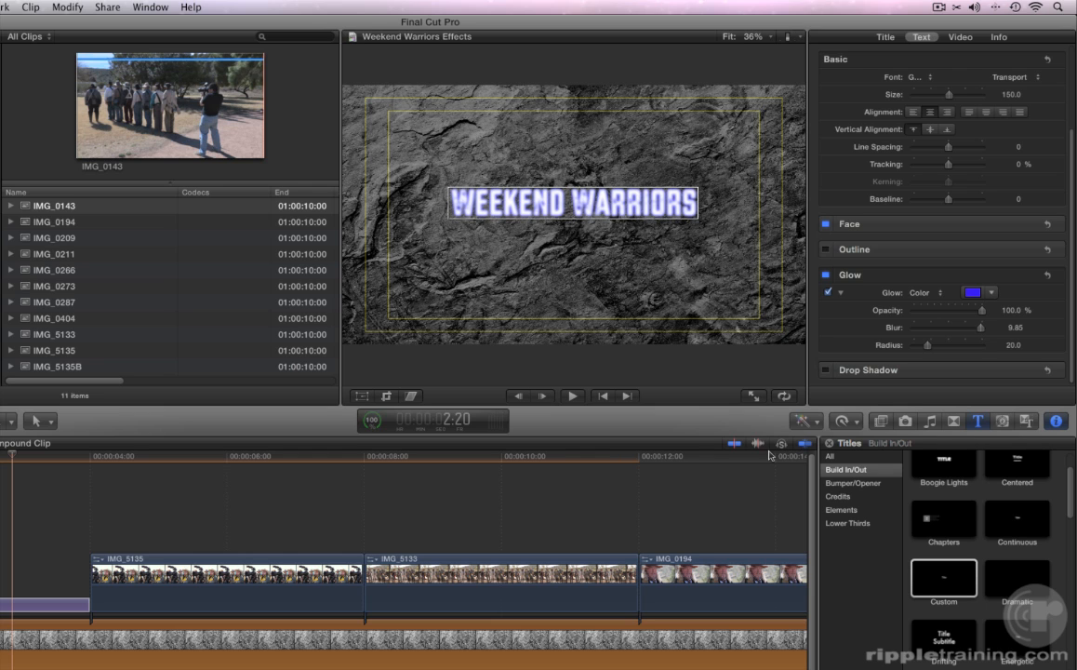
key("super+[")
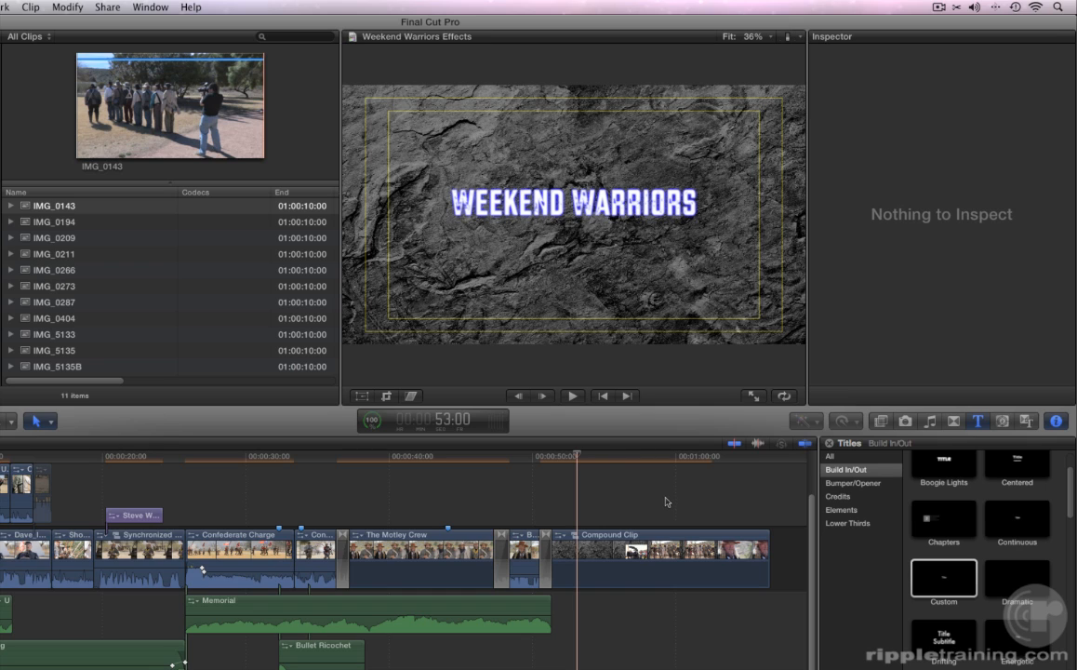
- Render the whole project with Render All, then play from the battle footage near 7 seconds
left_click(68, 8)
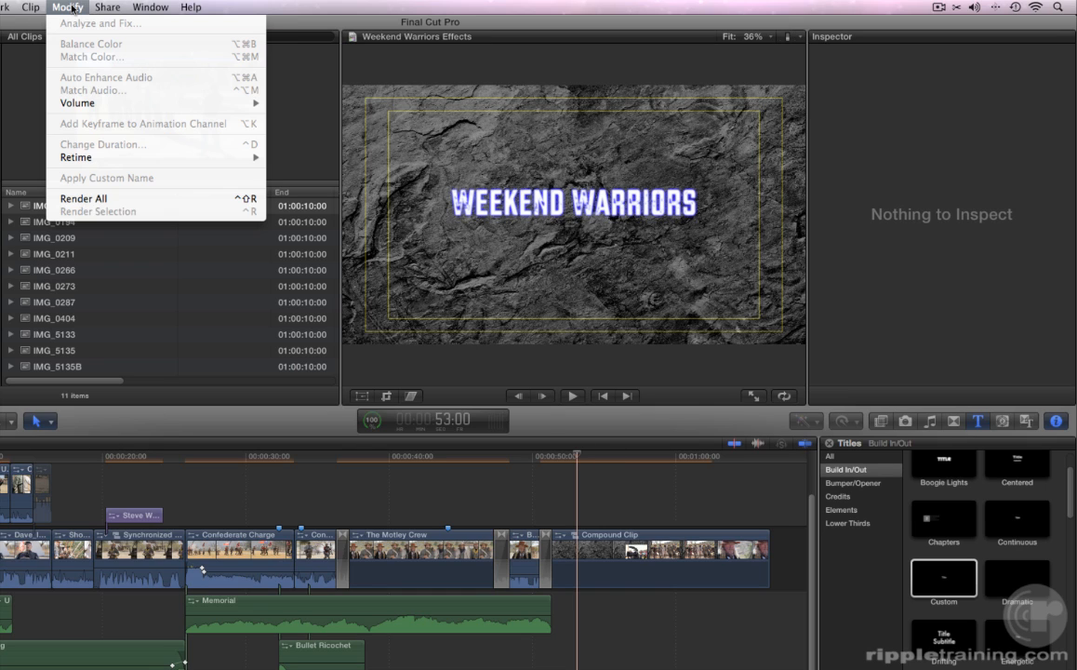
left_click(92, 198)
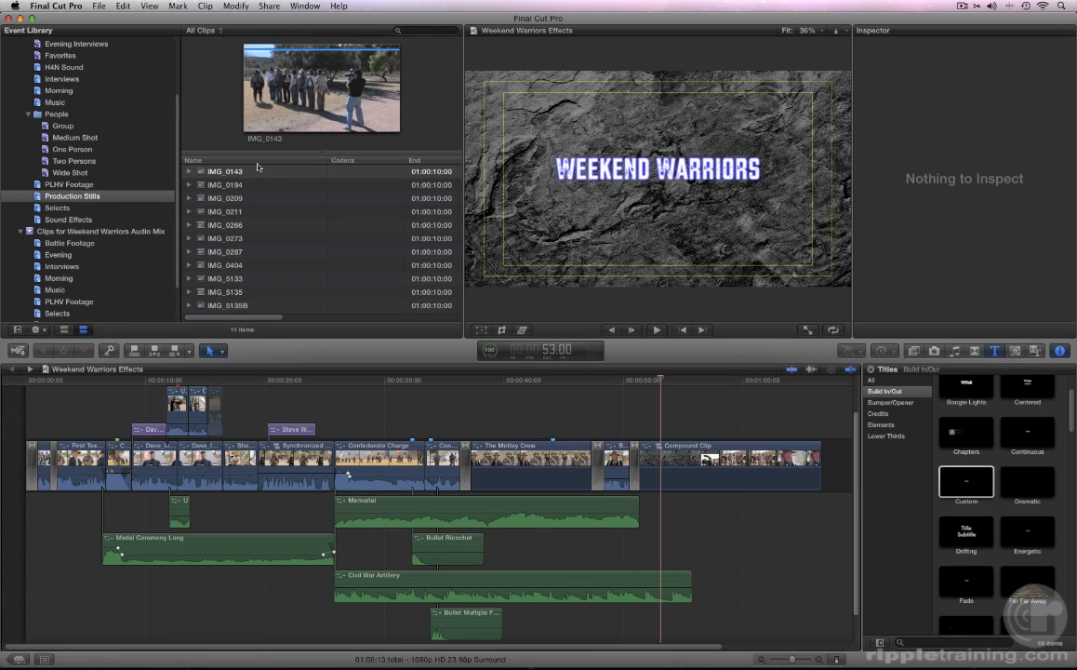
left_click(120, 380)
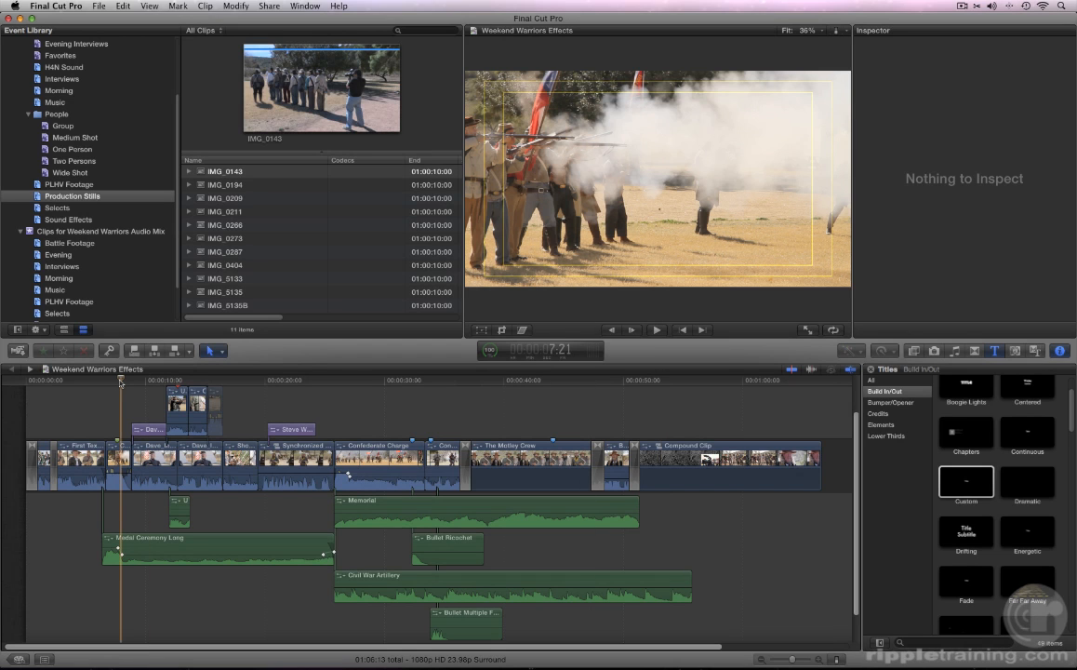
key("space")
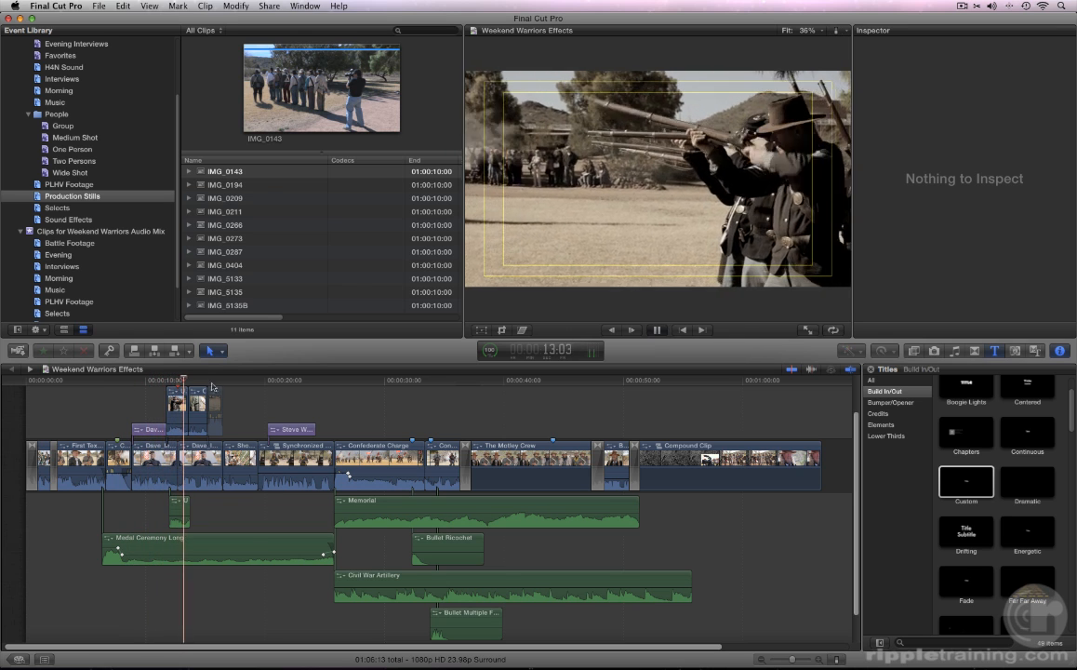
- Play back the shots around 19 seconds and the Weekend Warriors title near 50 seconds
left_click(256, 380)
key("space")
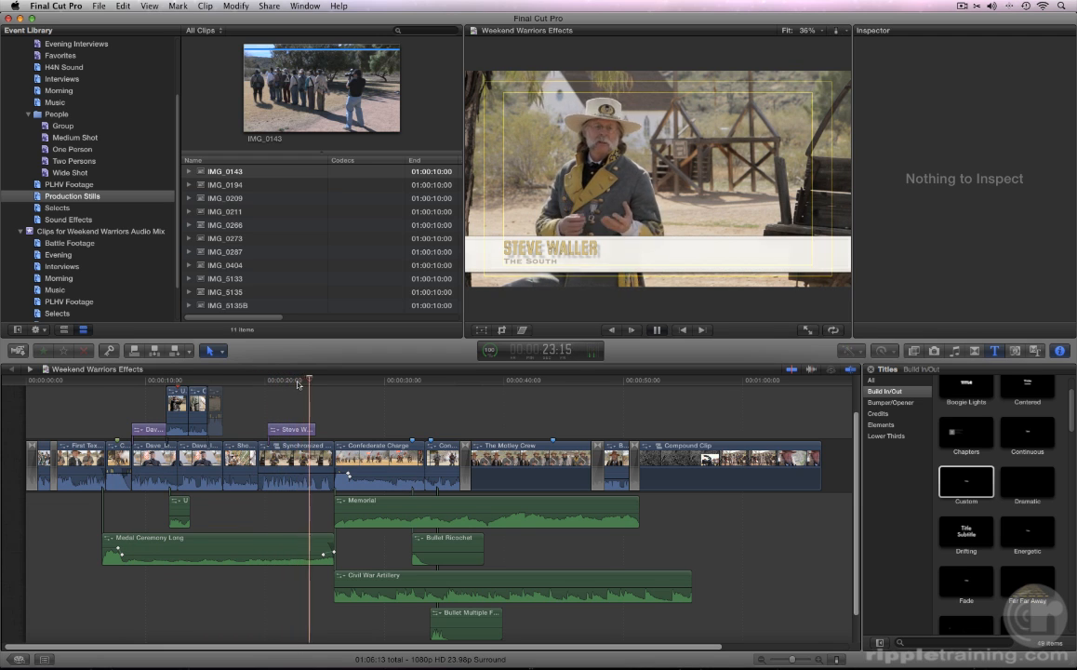
key("space")
left_click(633, 381)
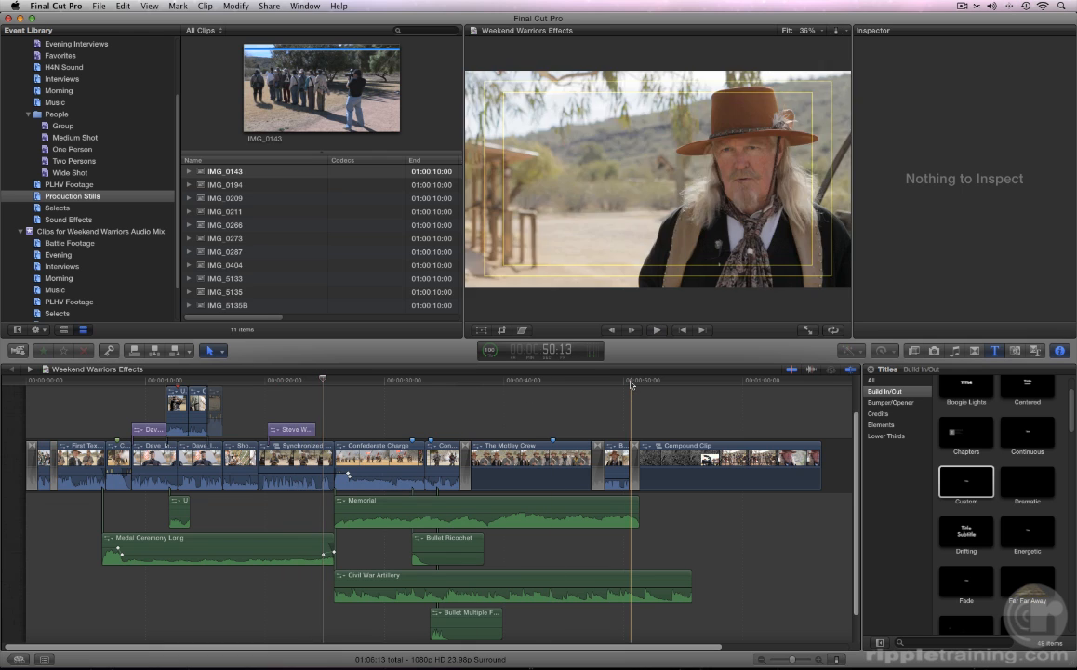
key("space")
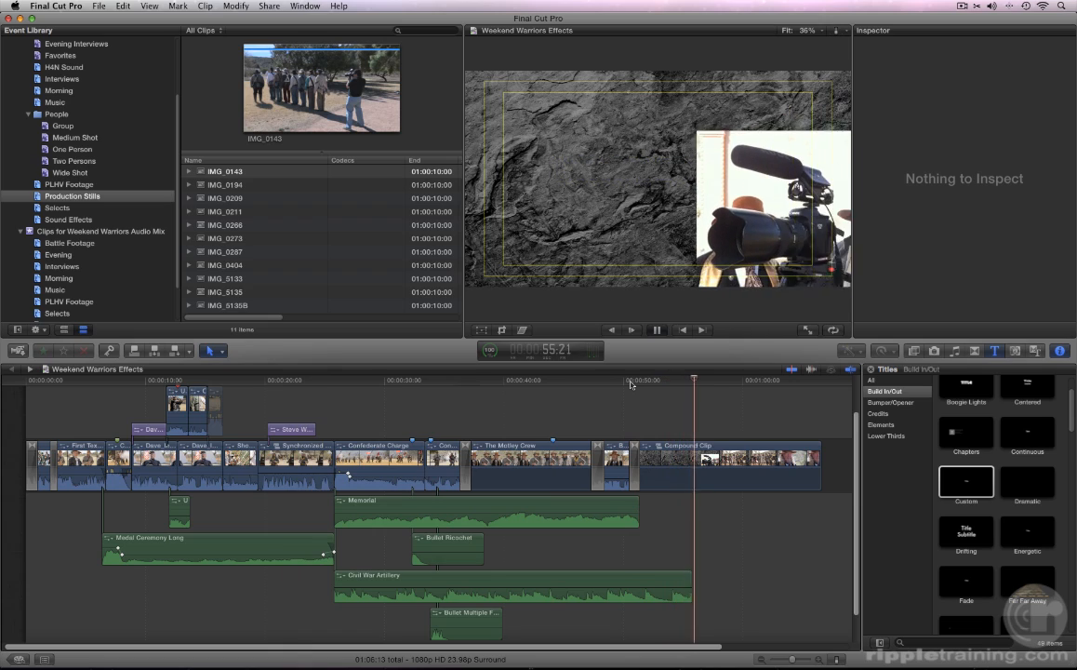
key("space")
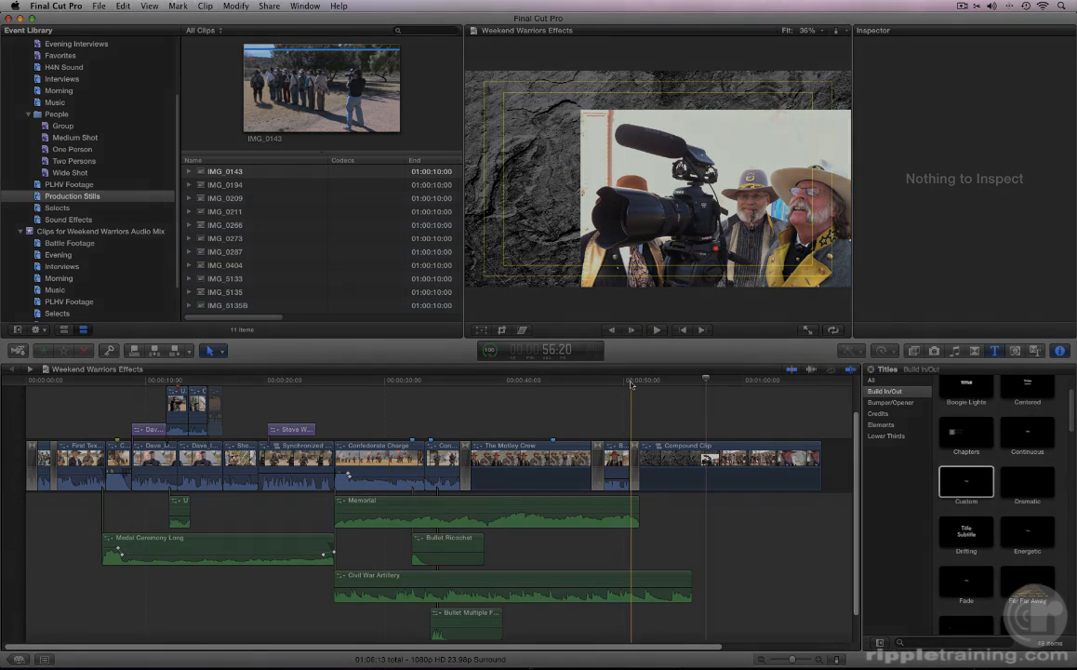